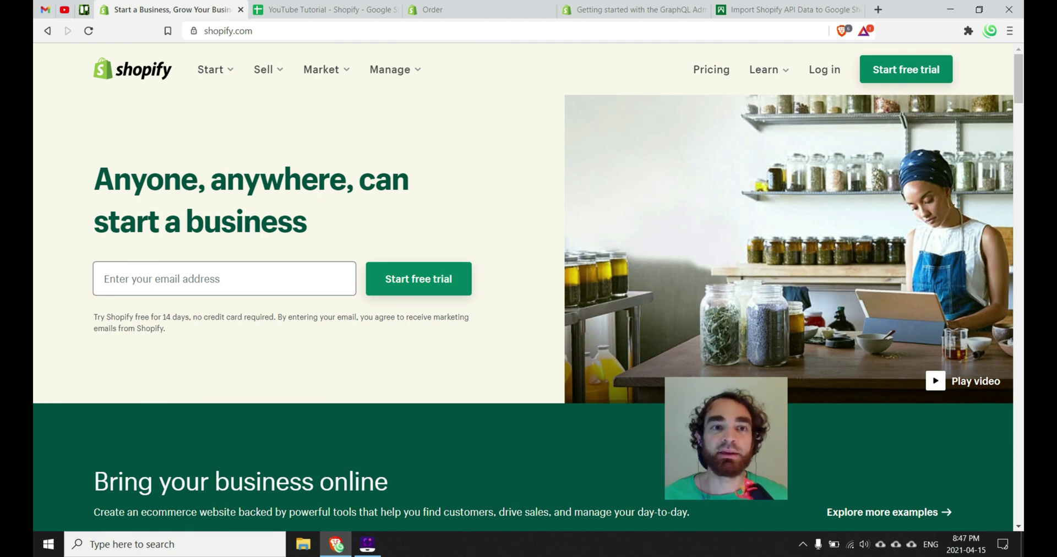
Switch to the YouTube Tutorial - Shopify spreadsheet and select A1:J23, then column A, on the empty AllOrders sheet.
{"action": "left_click", "coordinate": [353, 4]}
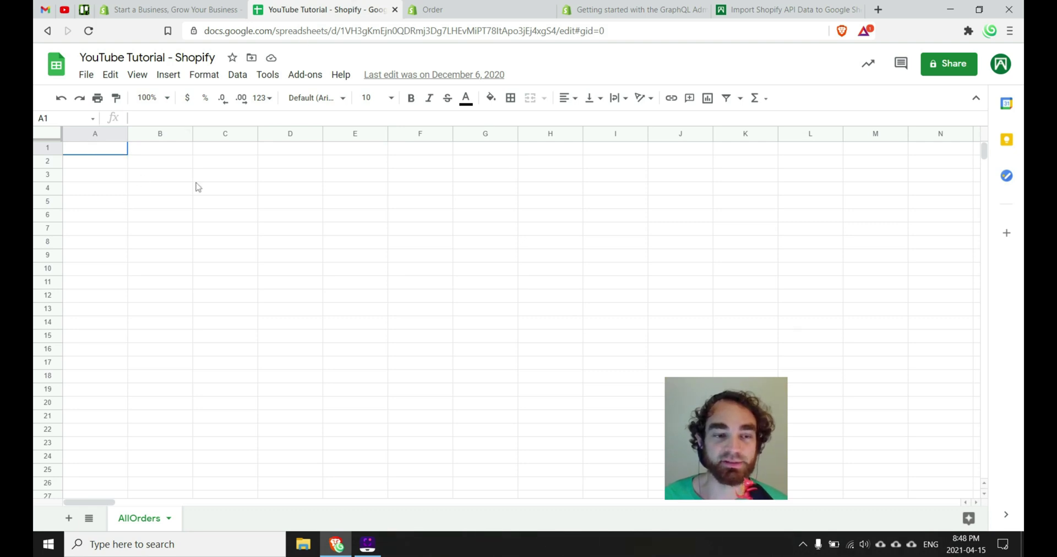
{"action": "mouse_move", "coordinate": [94, 149]}
{"action": "left_mouse_down"}
{"action": "mouse_move", "coordinate": [638, 379]}
{"action": "mouse_move", "coordinate": [682, 443]}
{"action": "left_mouse_up"}
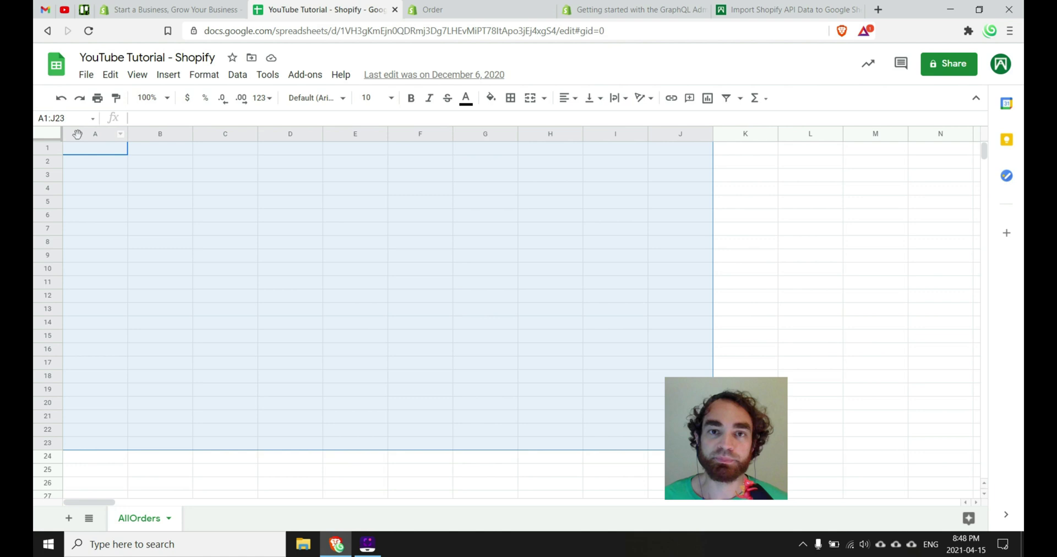
{"action": "left_click", "coordinate": [77, 134]}
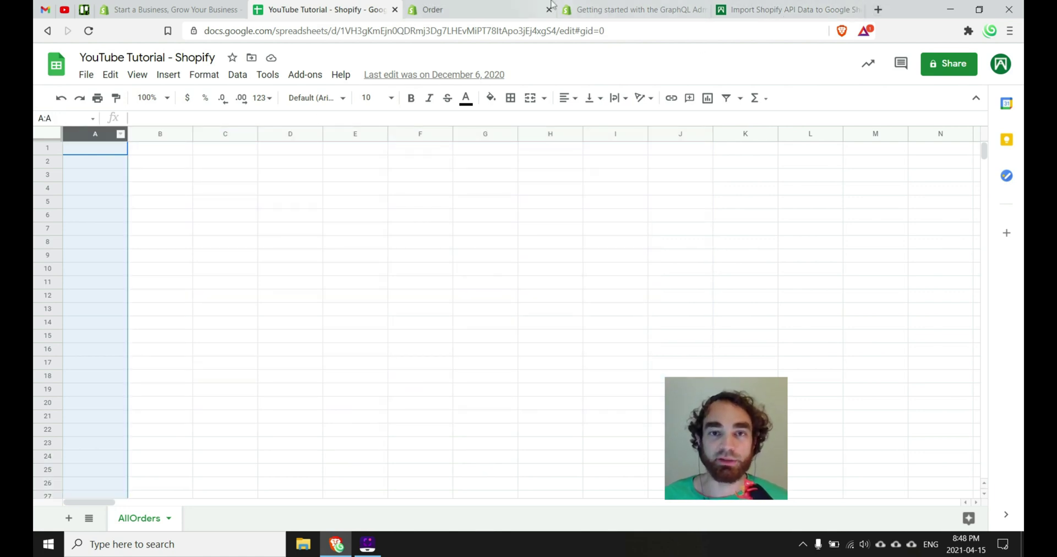
Load mixedanalytics.com in a new tab beside the spreadsheet and open its API Connector add-on page.
{"action": "left_click", "coordinate": [877, 10]}
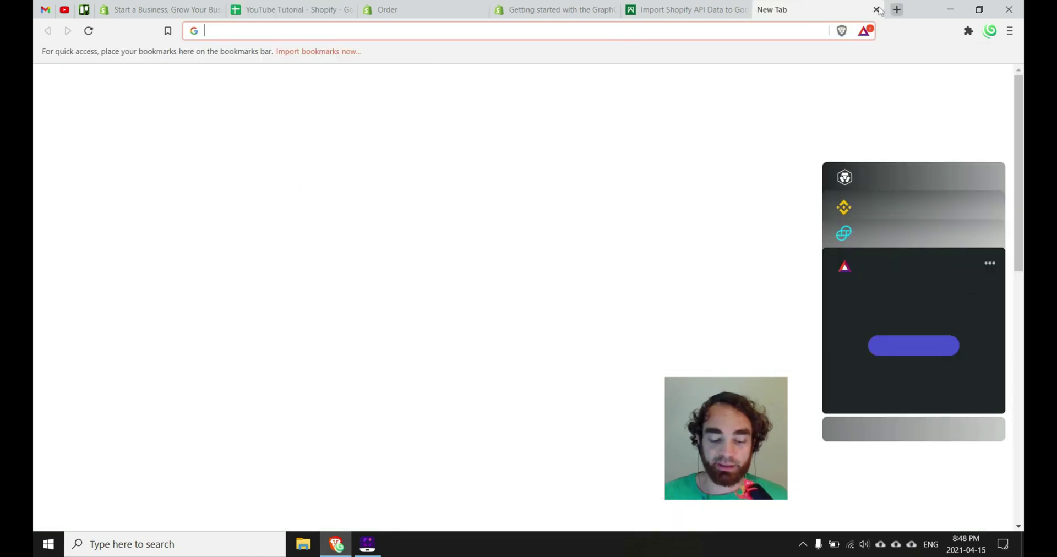
{"action": "type", "text": "mixedanla"}
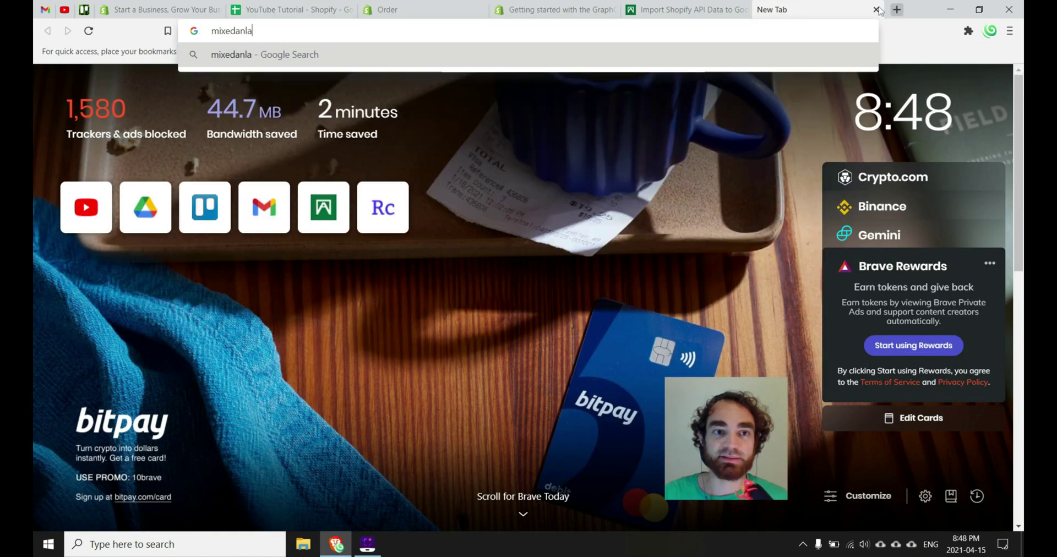
{"action": "key", "text": "BackSpace"}
{"action": "key", "text": "BackSpace"}
{"action": "type", "text": "alytics.com"}
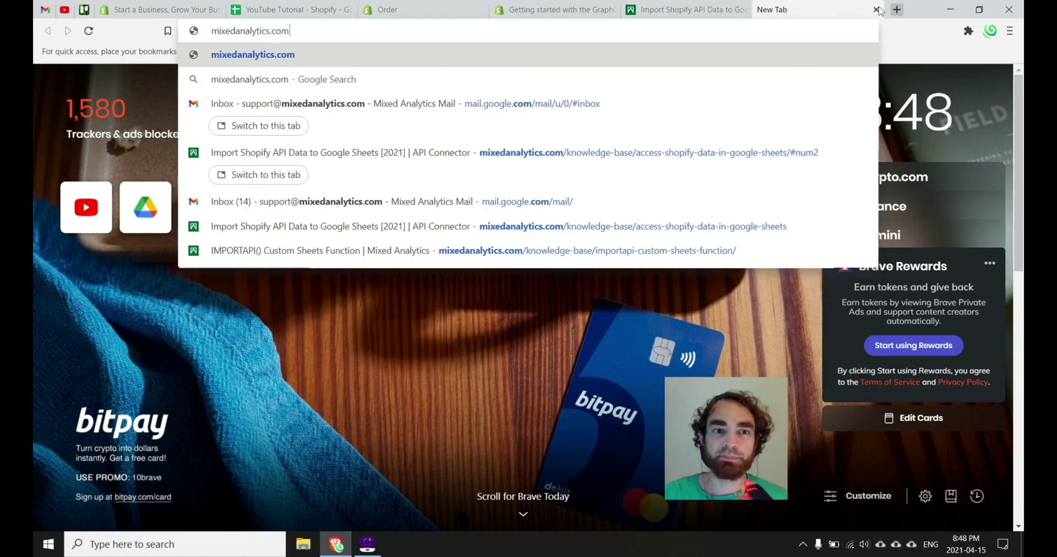
{"action": "key", "text": "Return"}
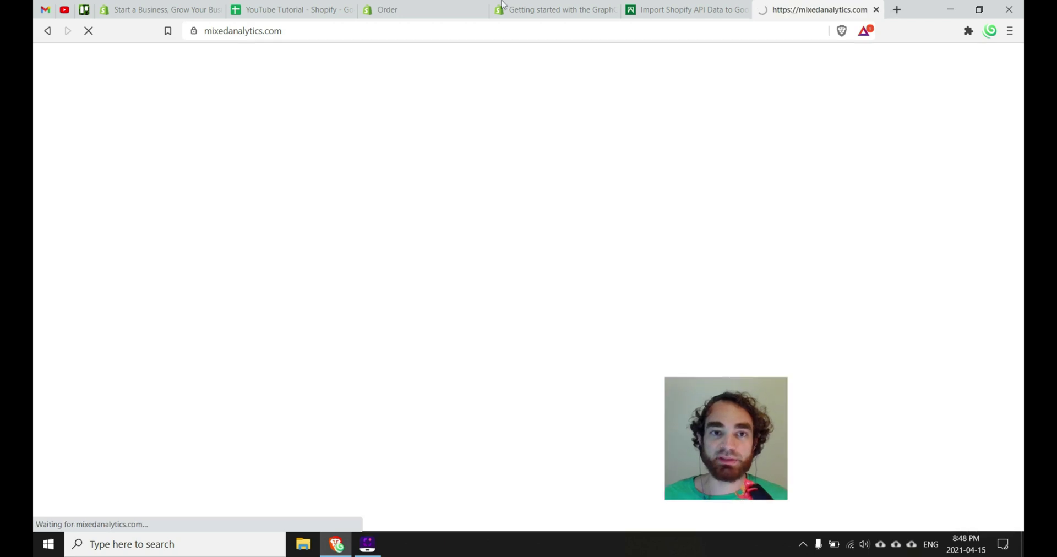
{"action": "left_click_drag", "start_coordinate": [837, 6], "coordinate": [444, 4]}
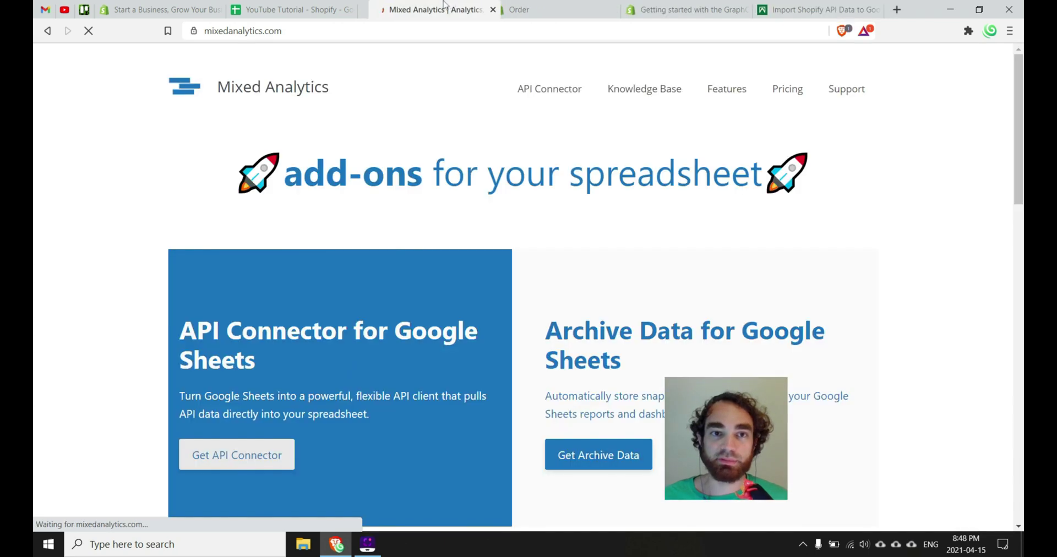
{"action": "left_click", "coordinate": [255, 460]}
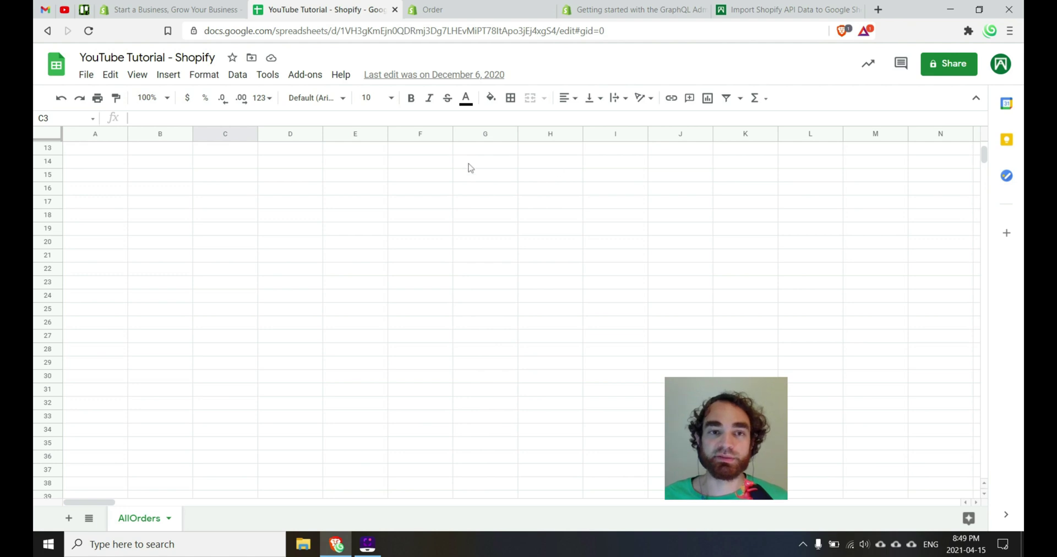
Launch the API Connector sidebar from the Add-ons menu, then switch to the Shopify website tab.
{"action": "left_click", "coordinate": [304, 75]}
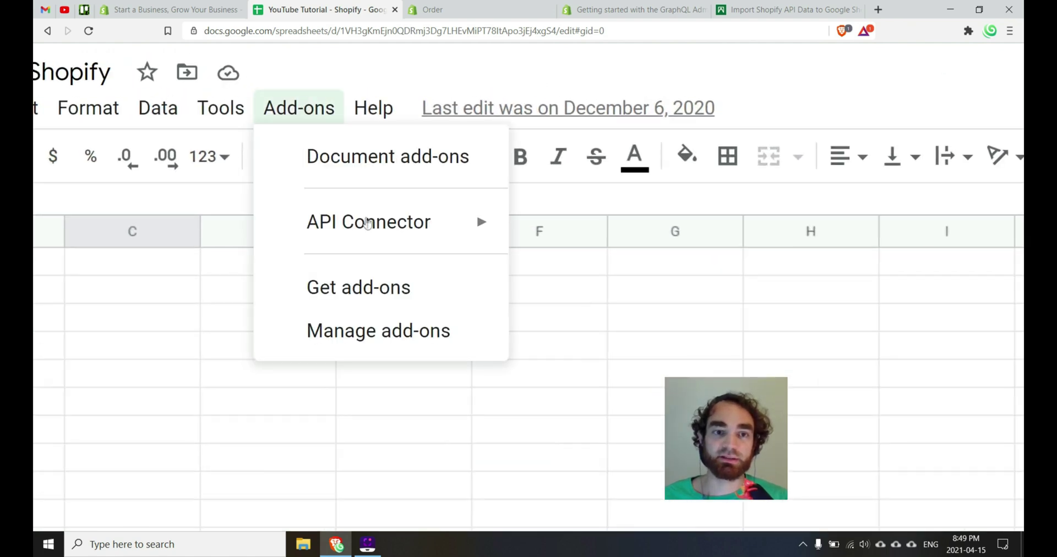
{"action": "mouse_move", "coordinate": [367, 223]}
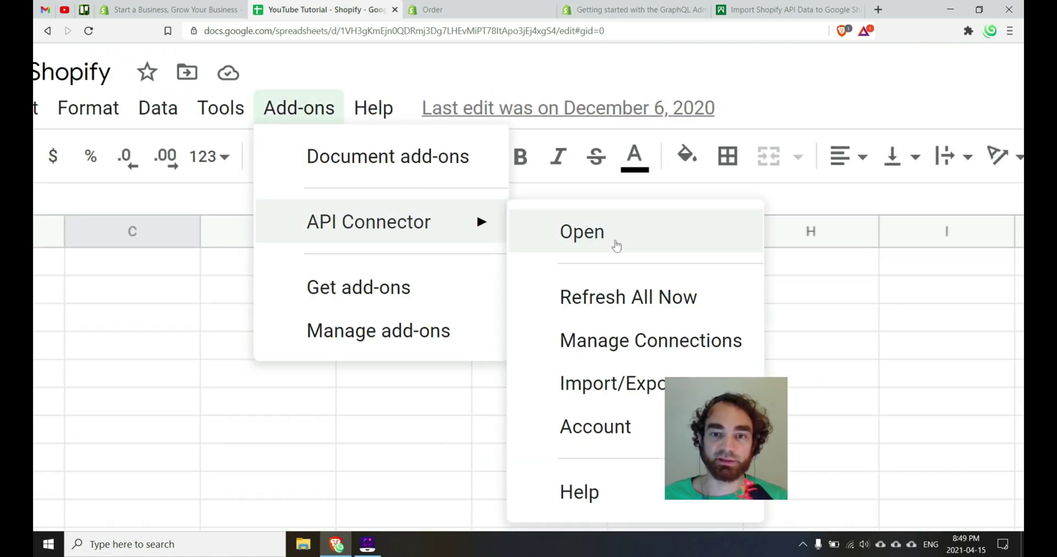
{"action": "left_click", "coordinate": [616, 243]}
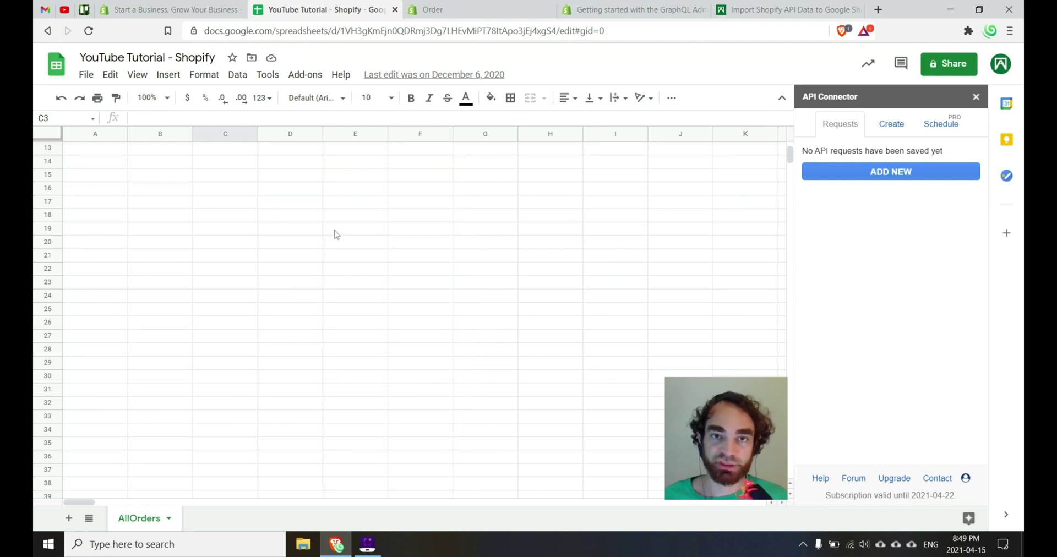
{"action": "left_click", "coordinate": [202, 12]}
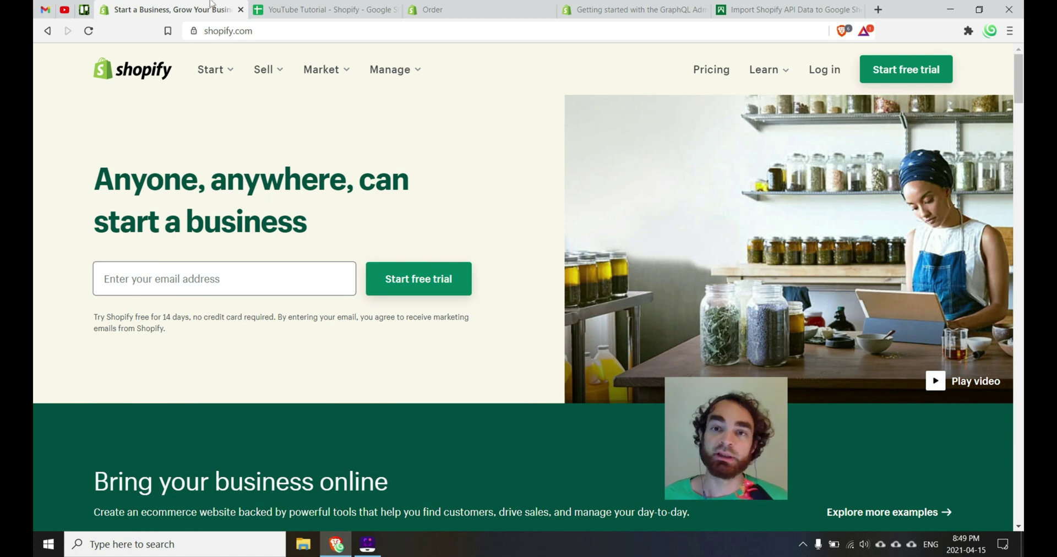
Log into the ojstand store admin and begin a new private app from Apps > Manage private apps.
{"action": "left_click", "coordinate": [822, 72]}
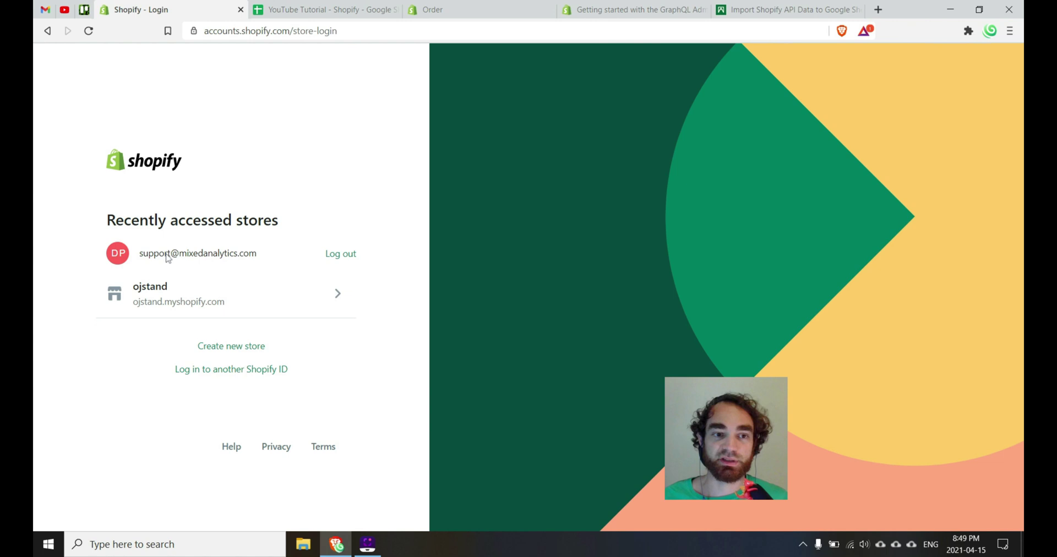
{"action": "left_click", "coordinate": [255, 298]}
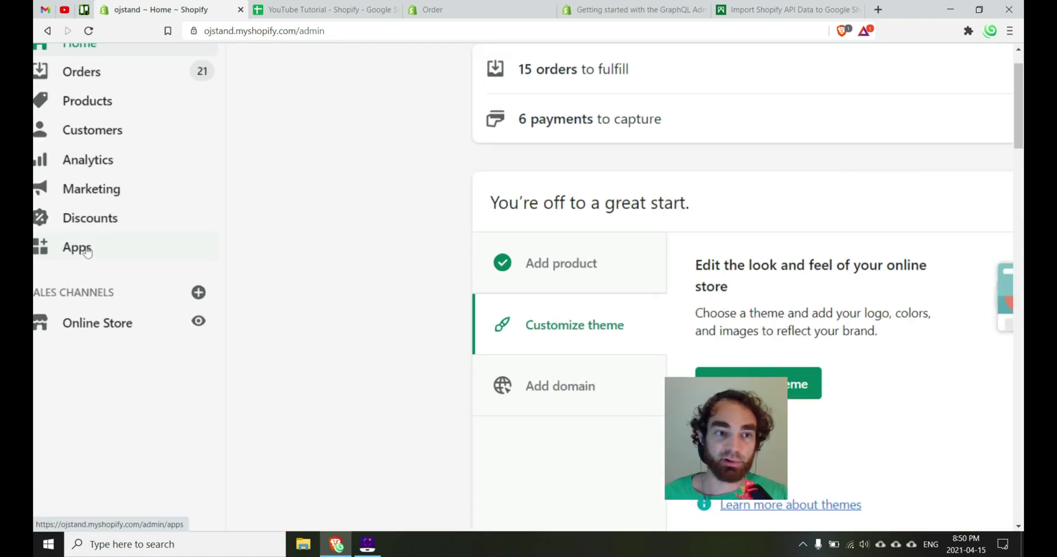
{"action": "left_click", "coordinate": [84, 247]}
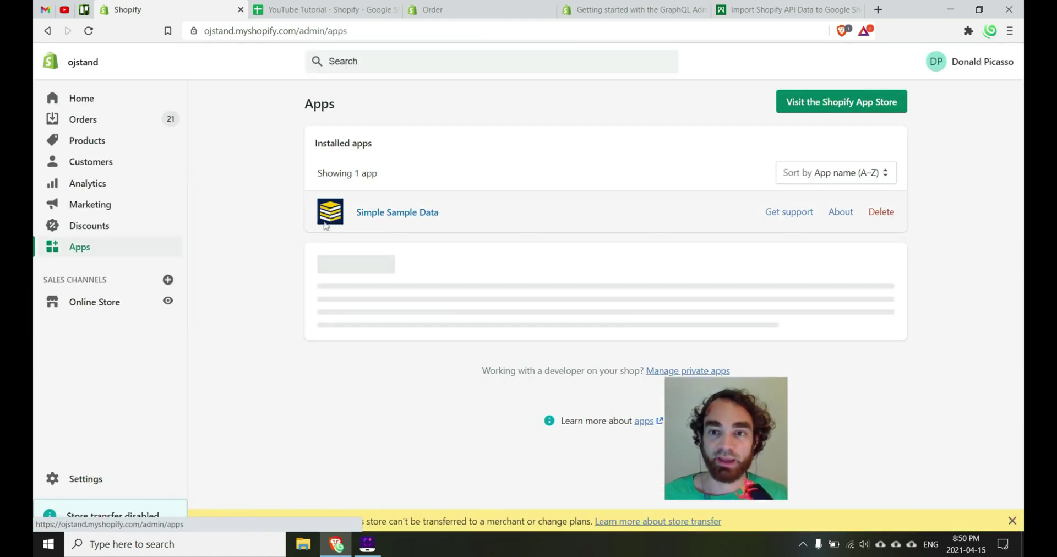
{"action": "scroll", "coordinate": [249, 283], "scroll_direction": "down", "scroll_amount": 3}
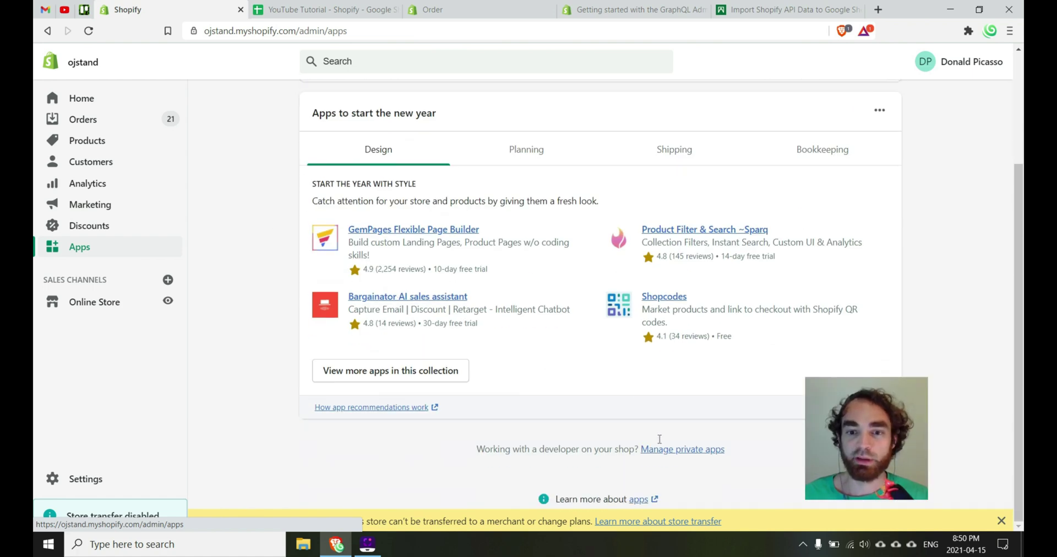
{"action": "scroll", "coordinate": [685, 457], "scroll_direction": "up", "scroll_amount": 5}
{"action": "left_click", "coordinate": [695, 448]}
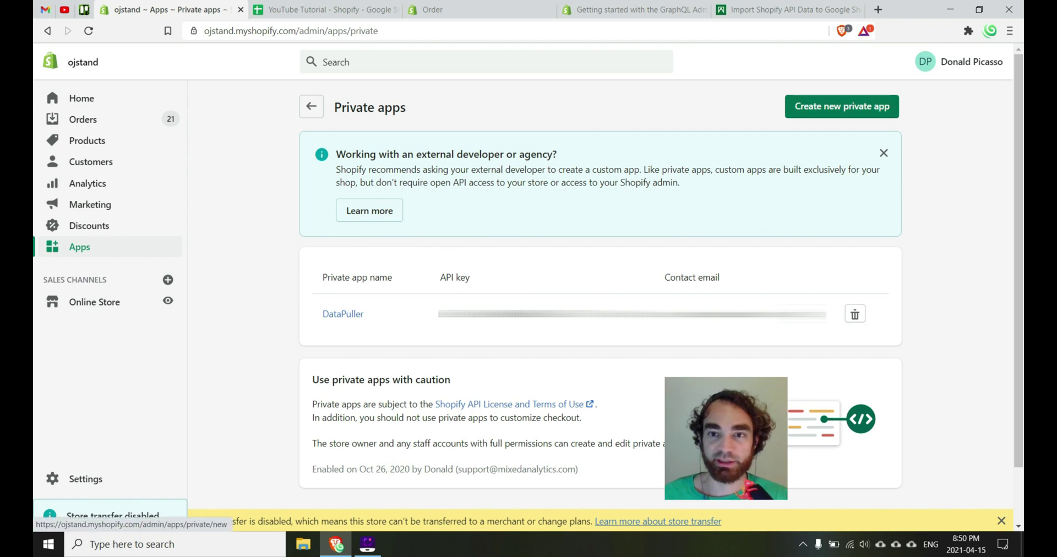
{"action": "left_click", "coordinate": [841, 105]}
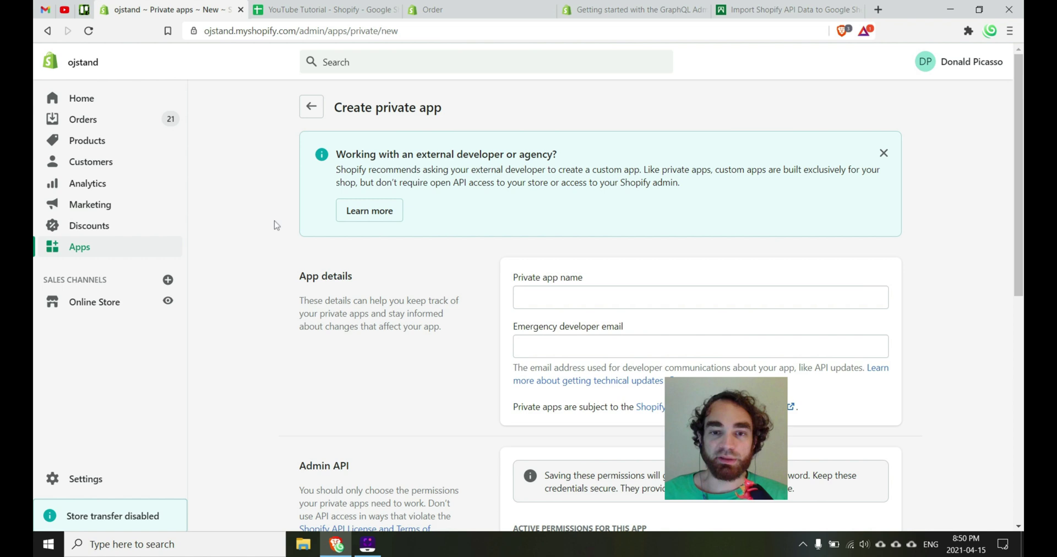
Name the private app 'API Connector' and keep webhook API version 2021-04 (Latest).
{"action": "left_click", "coordinate": [558, 304]}
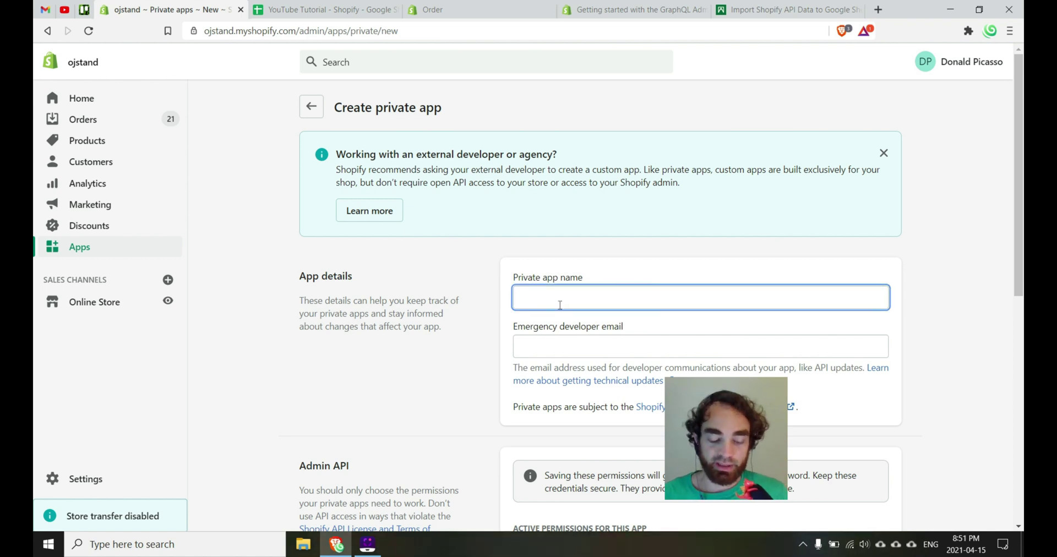
{"action": "type", "text": "A"}
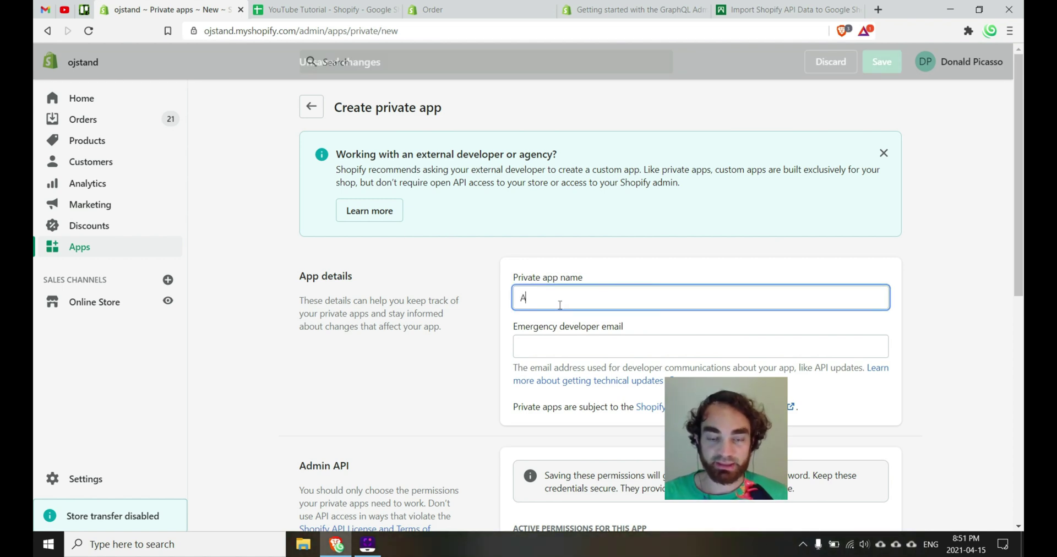
{"action": "type", "text": "PI Connector"}
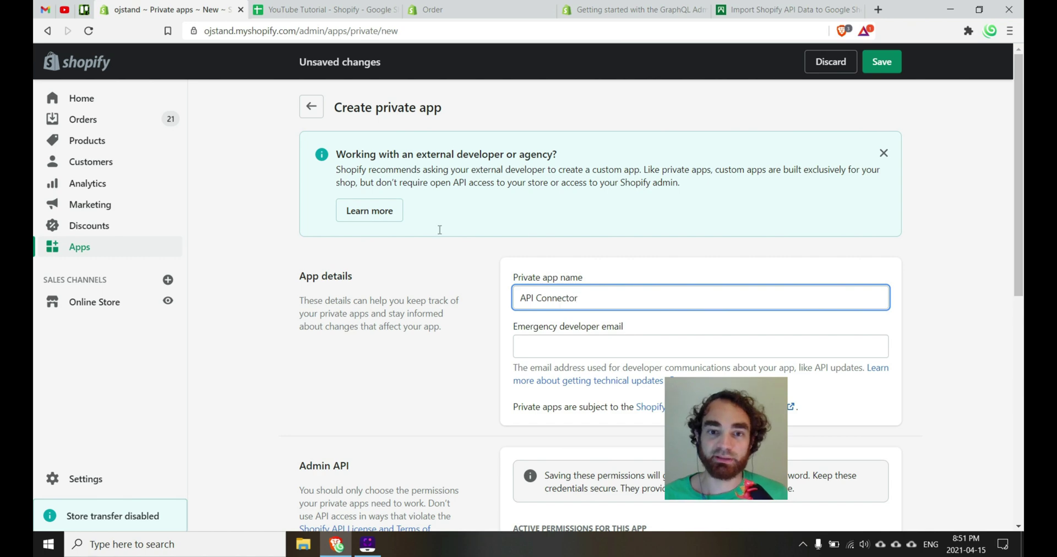
{"action": "left_click", "coordinate": [627, 345]}
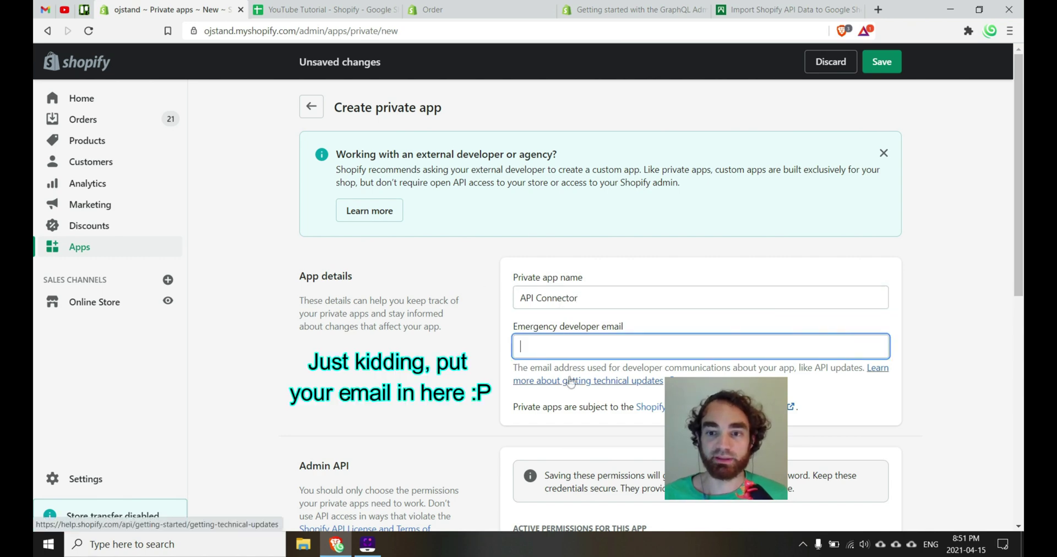
{"action": "scroll", "coordinate": [448, 326], "scroll_direction": "down", "scroll_amount": 2}
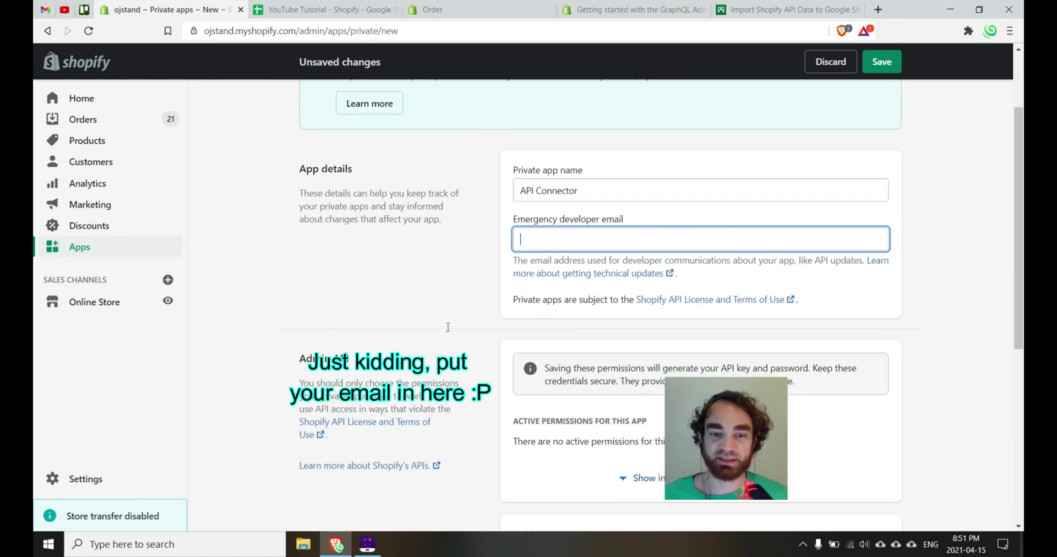
{"action": "scroll", "coordinate": [448, 327], "scroll_direction": "down", "scroll_amount": 4}
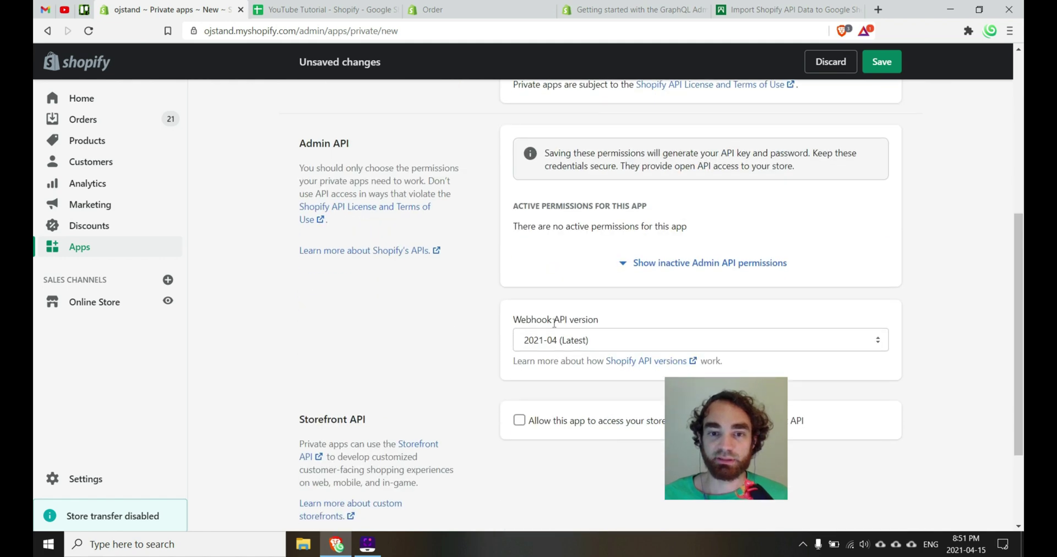
{"action": "left_click", "coordinate": [608, 349]}
{"action": "left_click", "coordinate": [608, 349]}
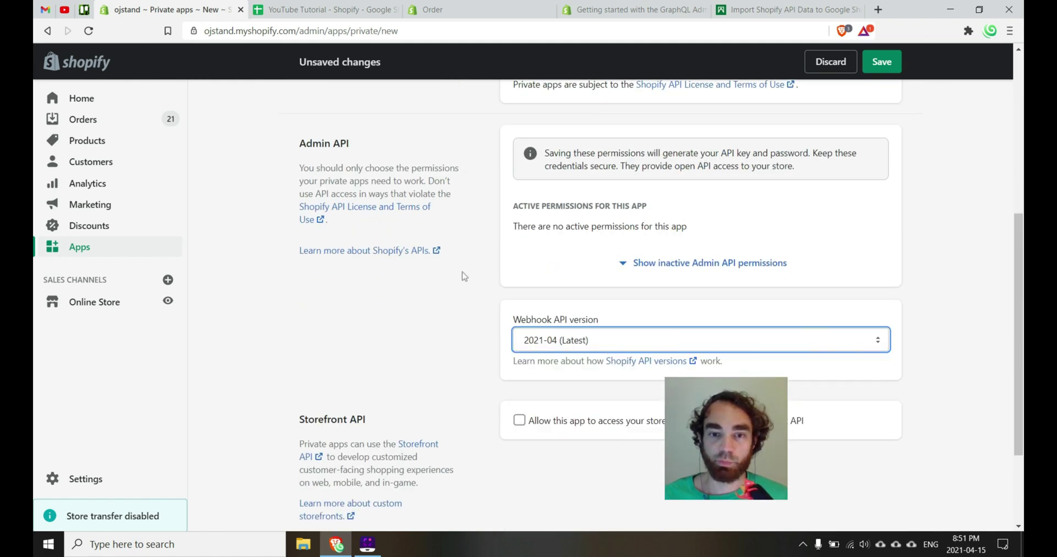
Allow Storefront API access and read product inventory, customer tags and product tags, then try saving the app.
{"action": "scroll", "coordinate": [492, 345], "scroll_direction": "down", "scroll_amount": 2}
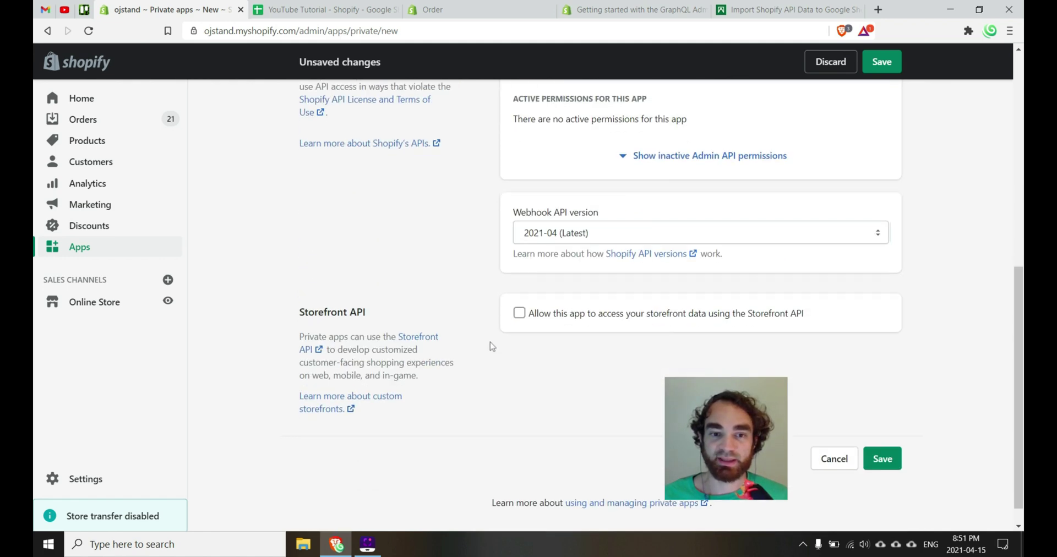
{"action": "left_click", "coordinate": [519, 313]}
{"action": "scroll", "coordinate": [479, 328], "scroll_direction": "down", "scroll_amount": 4}
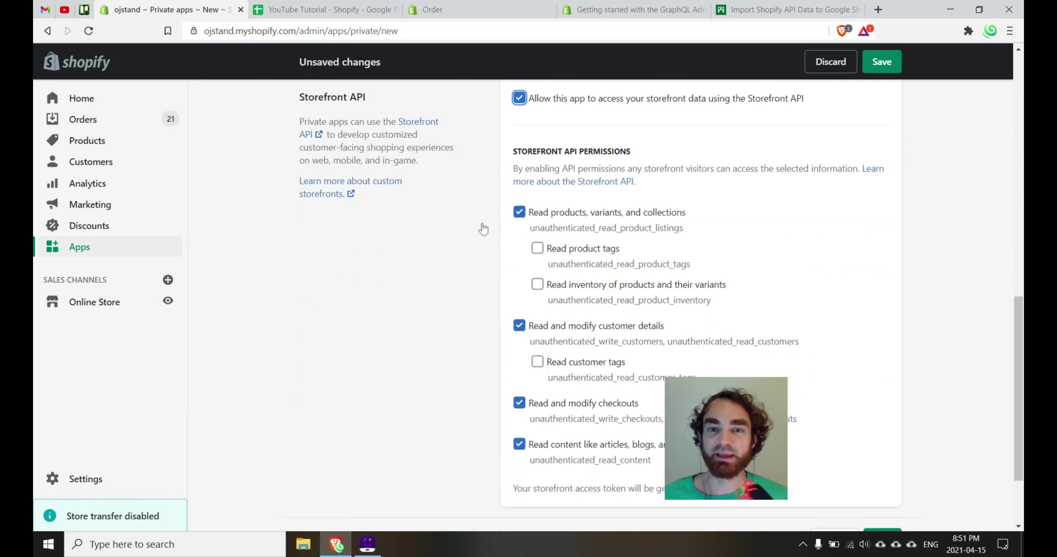
{"action": "left_click", "coordinate": [536, 284]}
{"action": "scroll", "coordinate": [536, 284], "scroll_direction": "down", "scroll_amount": 2}
{"action": "left_click", "coordinate": [537, 254]}
{"action": "scroll", "coordinate": [539, 254], "scroll_direction": "up", "scroll_amount": 2}
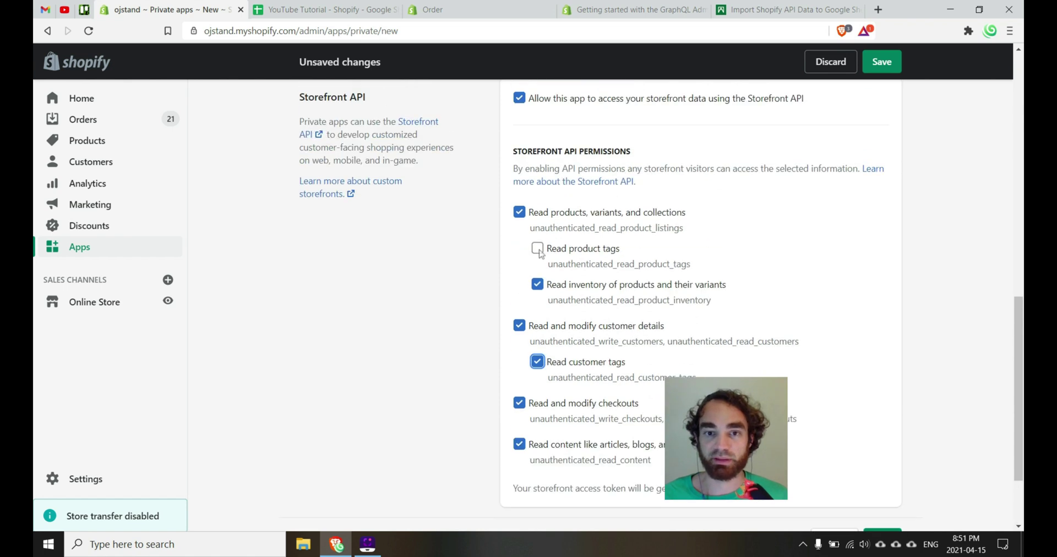
{"action": "left_click", "coordinate": [537, 248]}
{"action": "scroll", "coordinate": [425, 283], "scroll_direction": "down", "scroll_amount": 2}
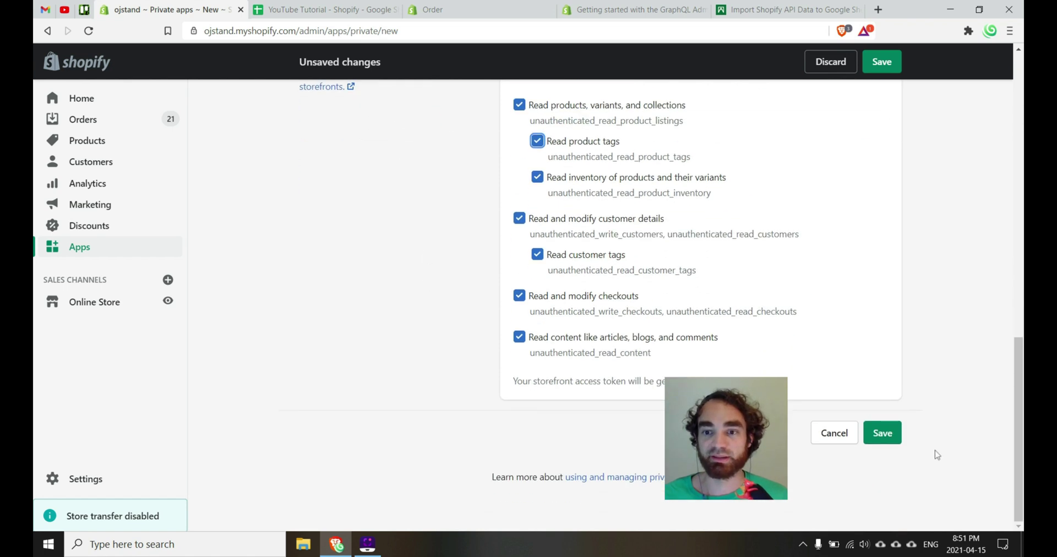
{"action": "left_click", "coordinate": [897, 440]}
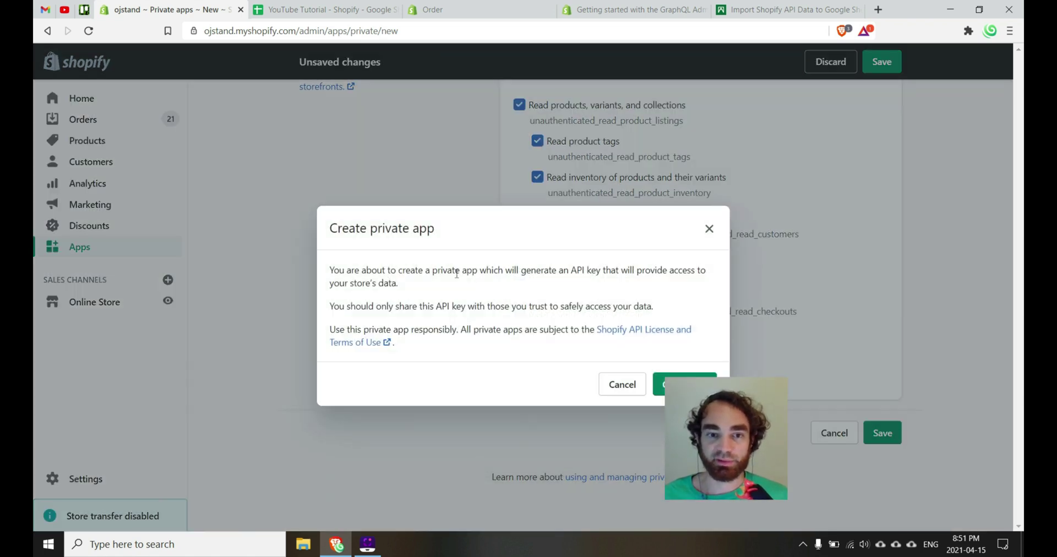
{"action": "left_click", "coordinate": [685, 384]}
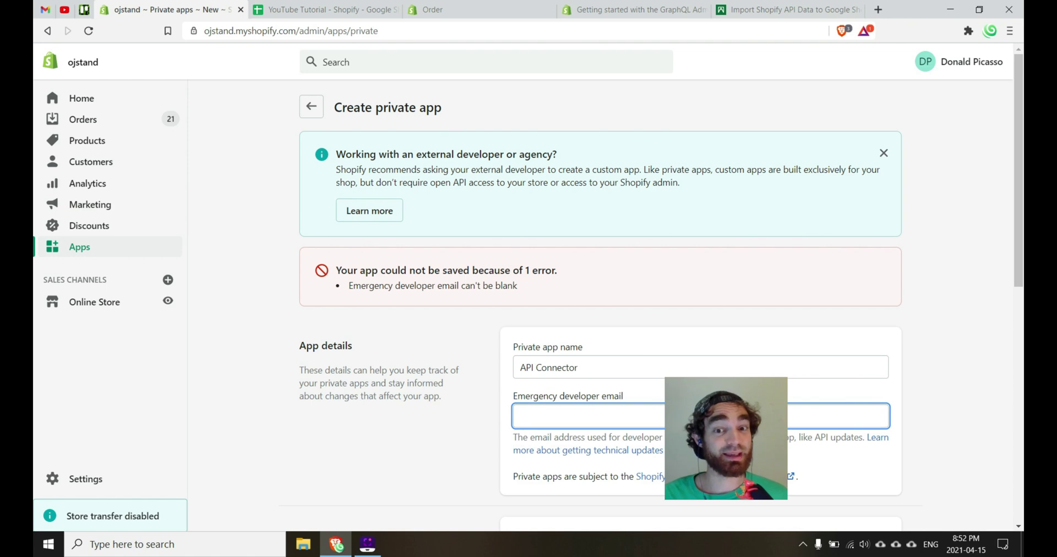
Retry saving the private app, then reveal the inactive Admin API permissions.
{"action": "scroll", "coordinate": [877, 435], "scroll_direction": "down", "scroll_amount": 15}
{"action": "left_click", "coordinate": [880, 433]}
{"action": "left_click", "coordinate": [685, 384]}
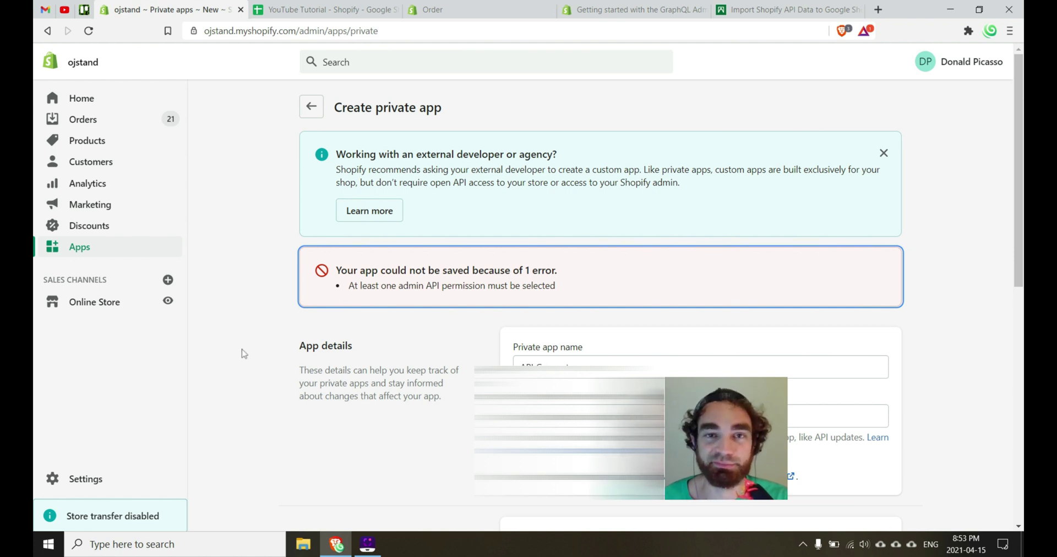
{"action": "scroll", "coordinate": [244, 352], "scroll_direction": "down", "scroll_amount": 6}
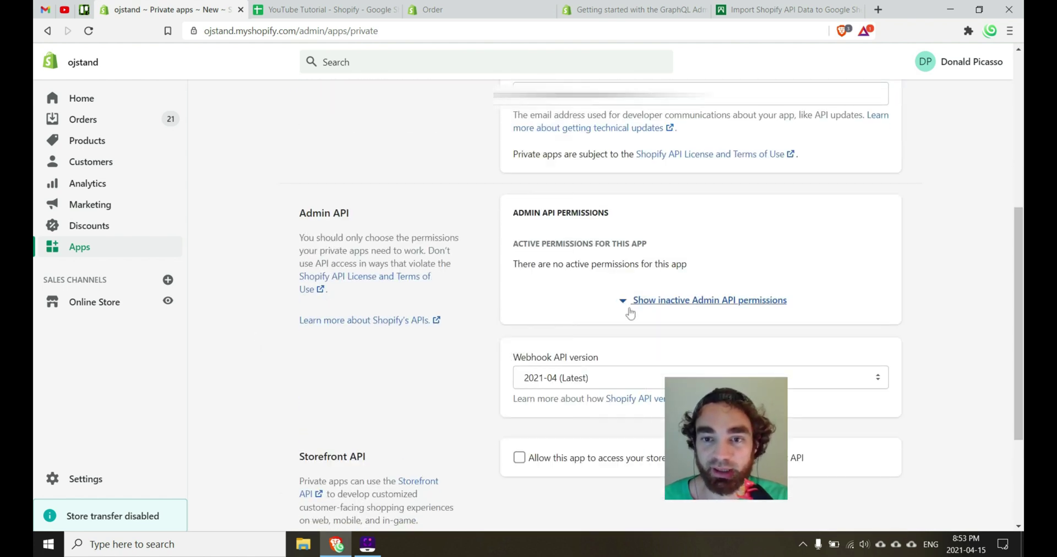
{"action": "left_click", "coordinate": [624, 301]}
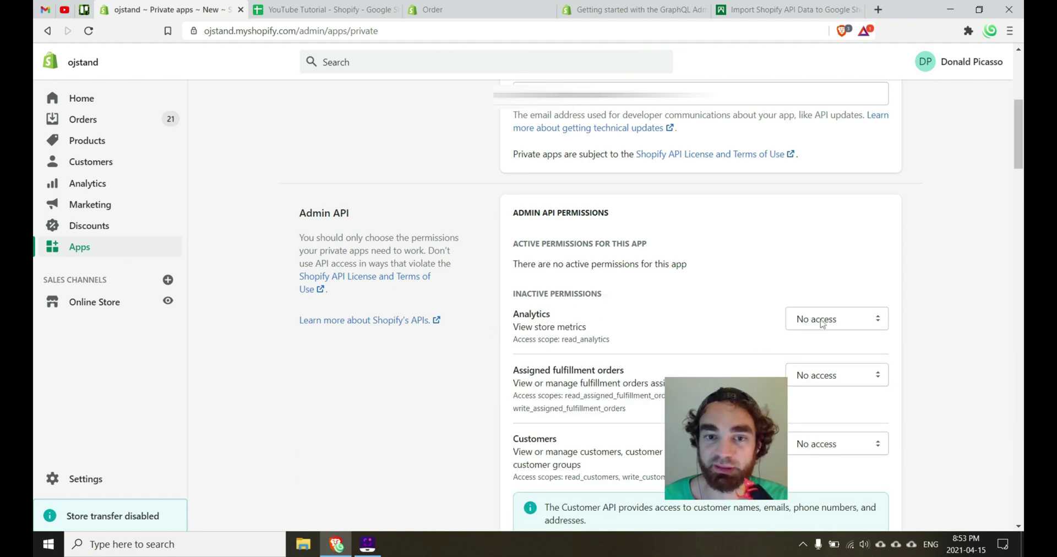
{"action": "scroll", "coordinate": [726, 330], "scroll_direction": "down", "scroll_amount": 4}
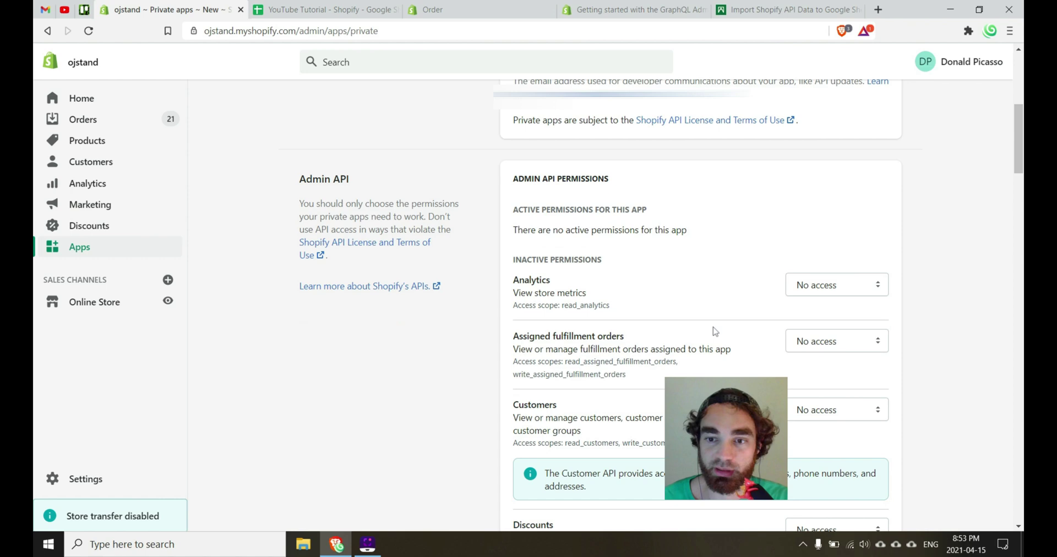
Set Read access for the Customers, Inventory and Orders Admin API permissions.
{"action": "left_click", "coordinate": [833, 230]}
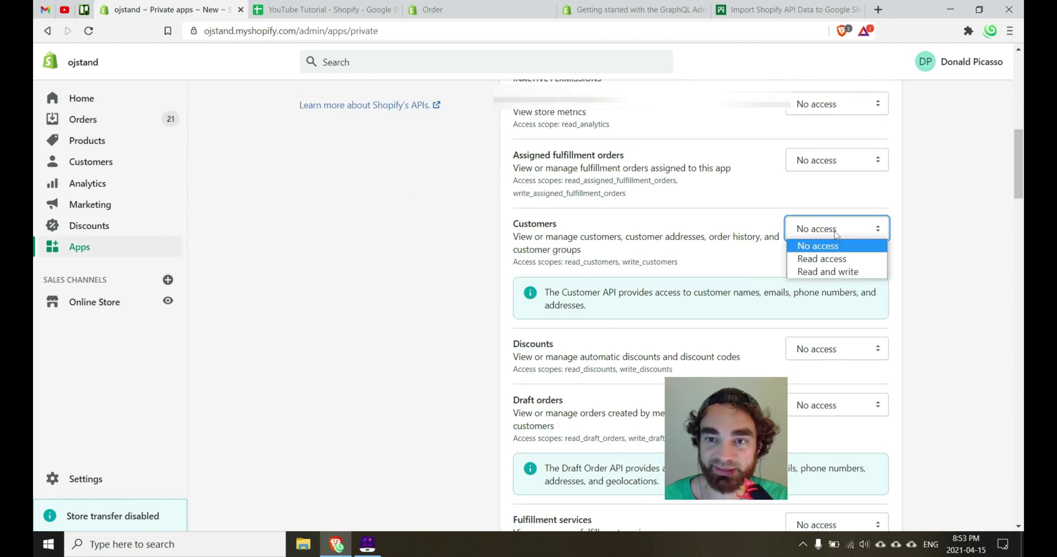
{"action": "left_click", "coordinate": [830, 259]}
{"action": "scroll", "coordinate": [823, 378], "scroll_direction": "down", "scroll_amount": 6}
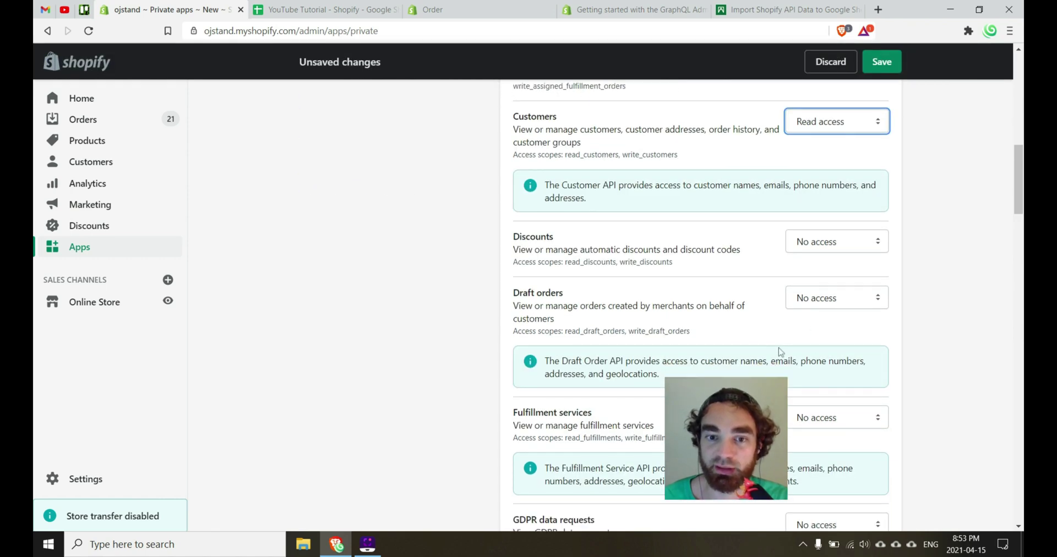
{"action": "scroll", "coordinate": [776, 336], "scroll_direction": "down", "scroll_amount": 2}
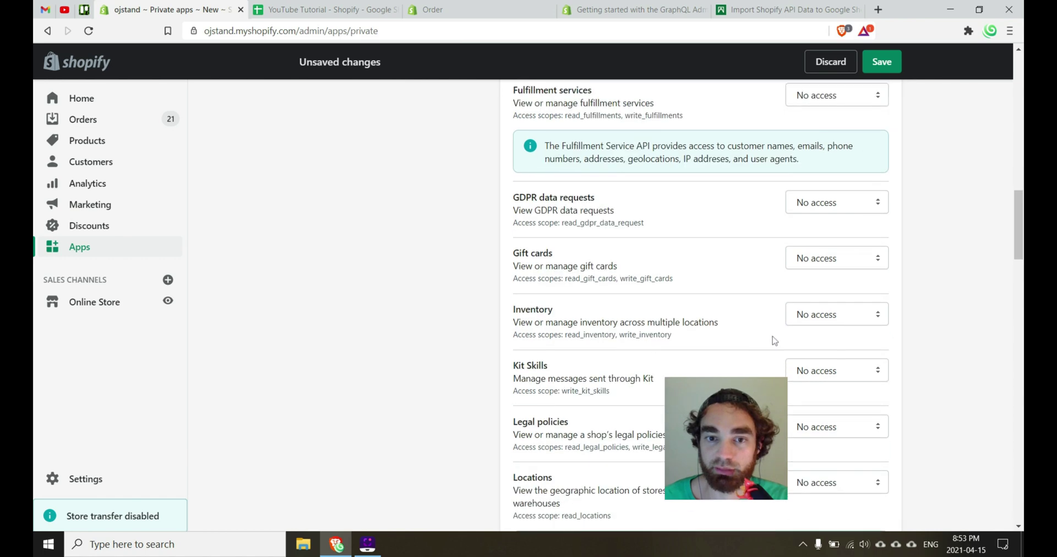
{"action": "left_click", "coordinate": [840, 324]}
{"action": "left_click", "coordinate": [814, 341]}
{"action": "scroll", "coordinate": [733, 366], "scroll_direction": "down", "scroll_amount": 4}
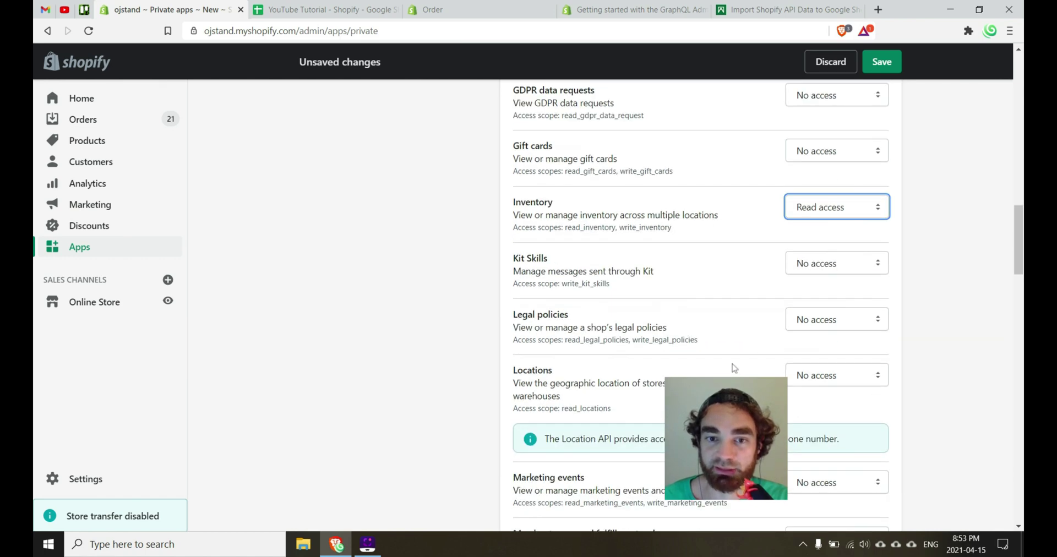
{"action": "scroll", "coordinate": [736, 362], "scroll_direction": "down", "scroll_amount": 4}
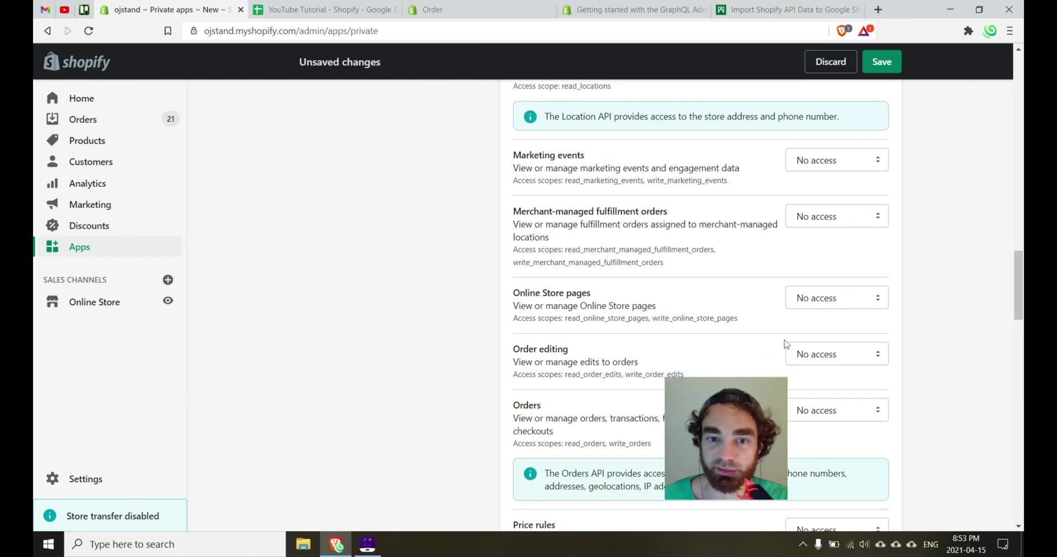
{"action": "scroll", "coordinate": [810, 372], "scroll_direction": "down", "scroll_amount": 2}
{"action": "left_click", "coordinate": [804, 302]}
{"action": "left_click", "coordinate": [807, 331]}
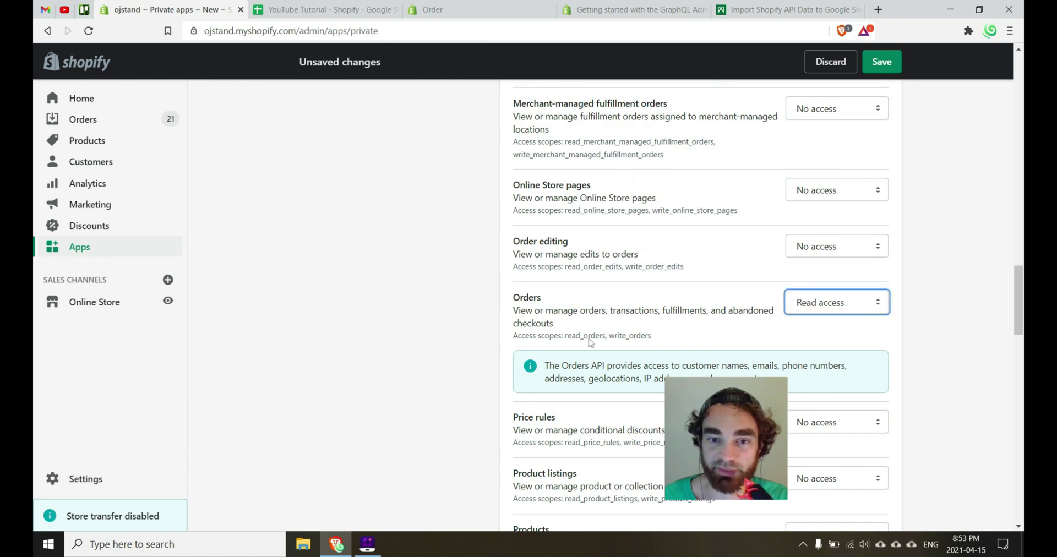
Set Read access for Product listings, Products and Store content, then save and create the app.
{"action": "scroll", "coordinate": [642, 352], "scroll_direction": "down", "scroll_amount": 2}
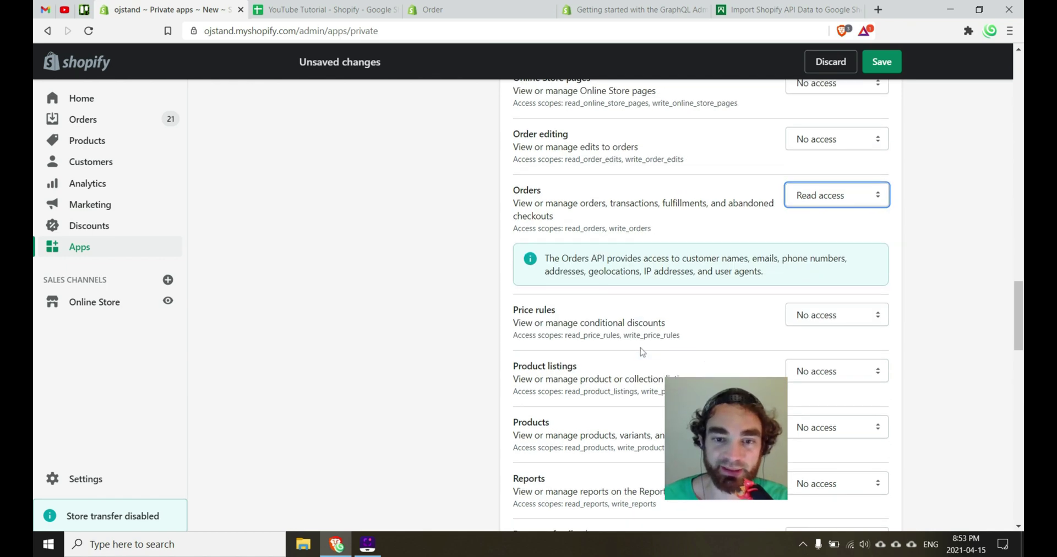
{"action": "left_click", "coordinate": [869, 379]}
{"action": "left_click", "coordinate": [828, 401]}
{"action": "scroll", "coordinate": [831, 385], "scroll_direction": "down", "scroll_amount": 2}
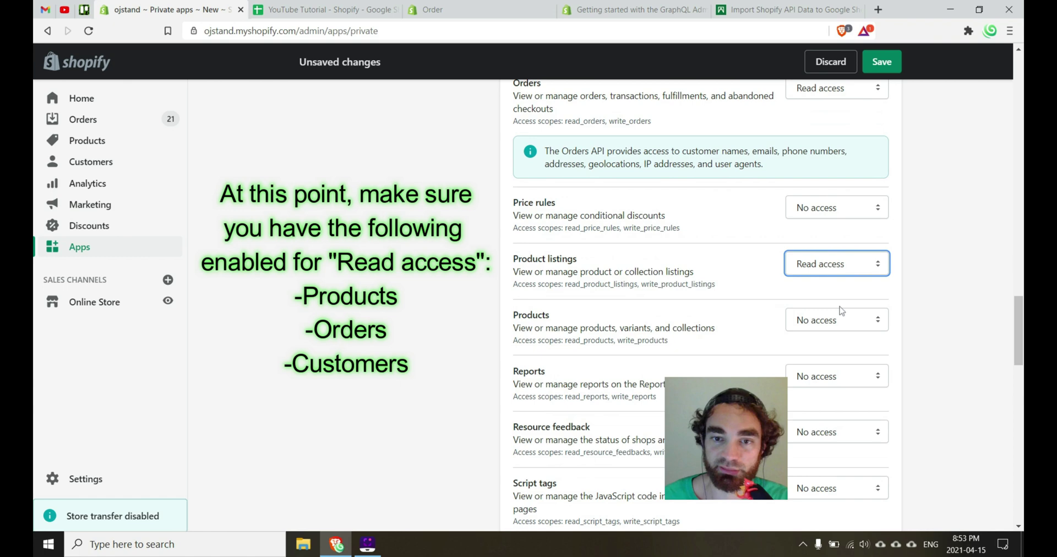
{"action": "left_click", "coordinate": [842, 320]}
{"action": "left_click", "coordinate": [823, 347]}
{"action": "scroll", "coordinate": [646, 349], "scroll_direction": "down", "scroll_amount": 6}
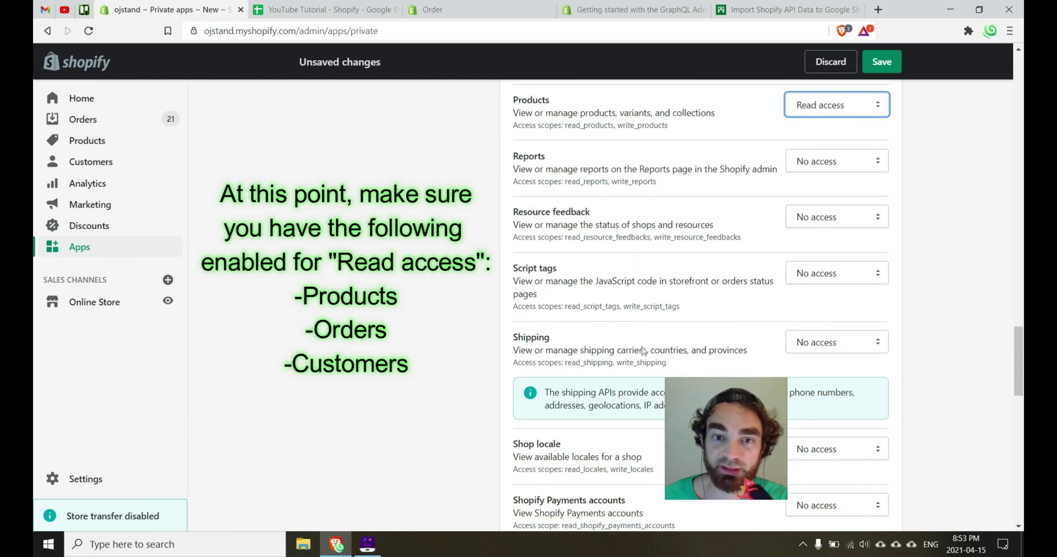
{"action": "scroll", "coordinate": [649, 347], "scroll_direction": "down", "scroll_amount": 12}
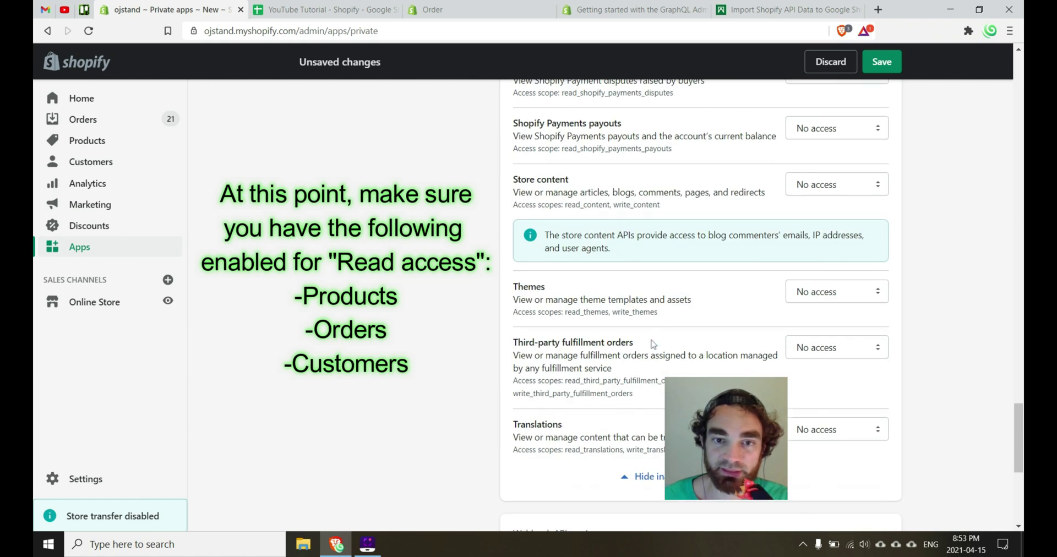
{"action": "scroll", "coordinate": [694, 337], "scroll_direction": "up", "scroll_amount": 6}
{"action": "left_click", "coordinate": [816, 300]}
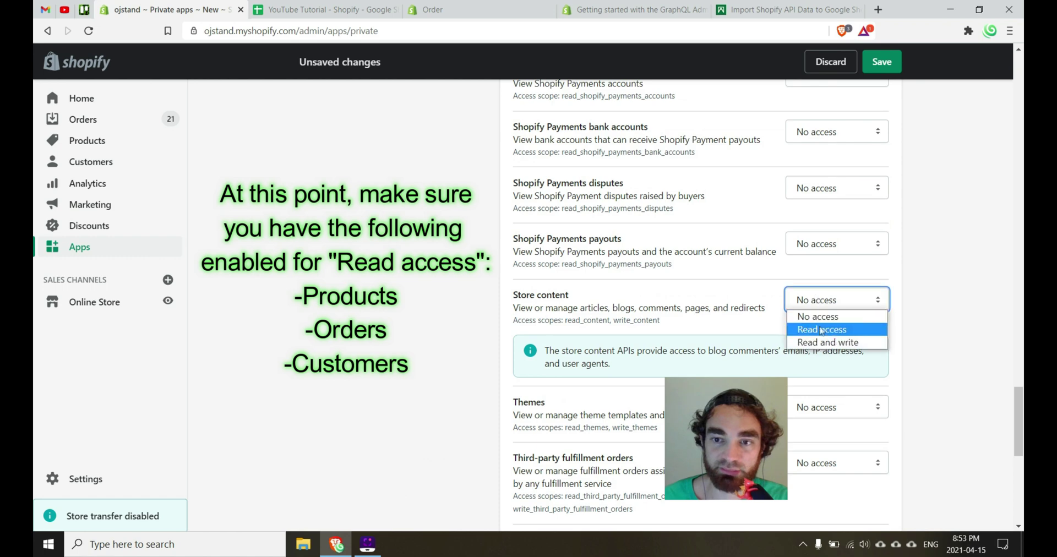
{"action": "left_click", "coordinate": [800, 330]}
{"action": "scroll", "coordinate": [582, 370], "scroll_direction": "down", "scroll_amount": 8}
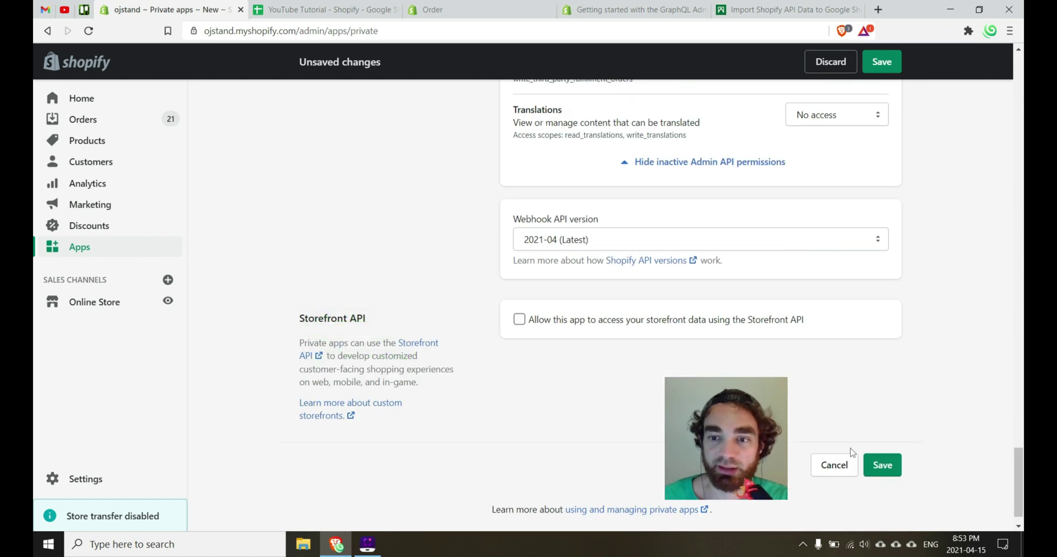
{"action": "left_click", "coordinate": [883, 465]}
{"action": "left_click", "coordinate": [682, 384]}
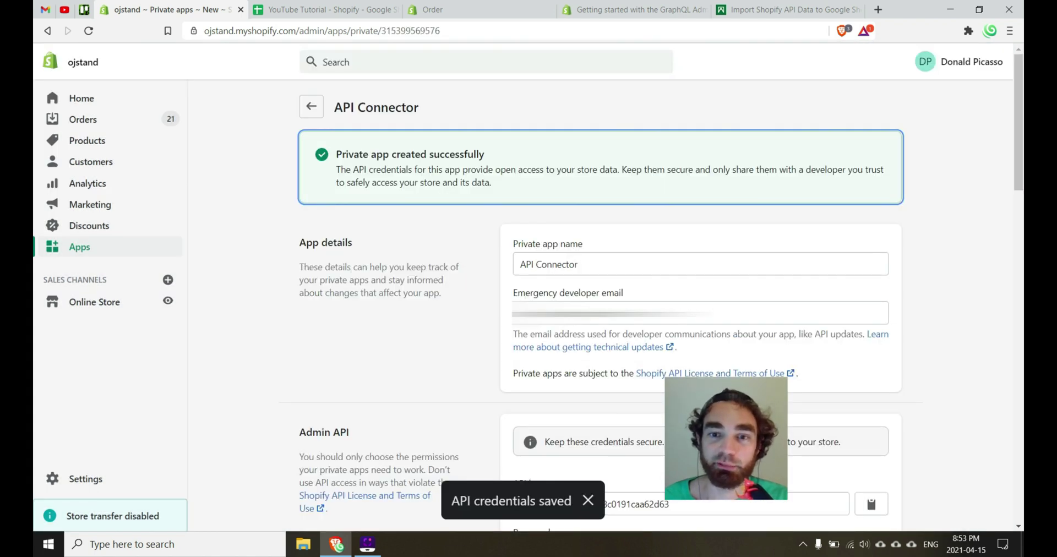
Return to the Private apps list and open API Connector to view its API credentials.
{"action": "left_click", "coordinate": [311, 107]}
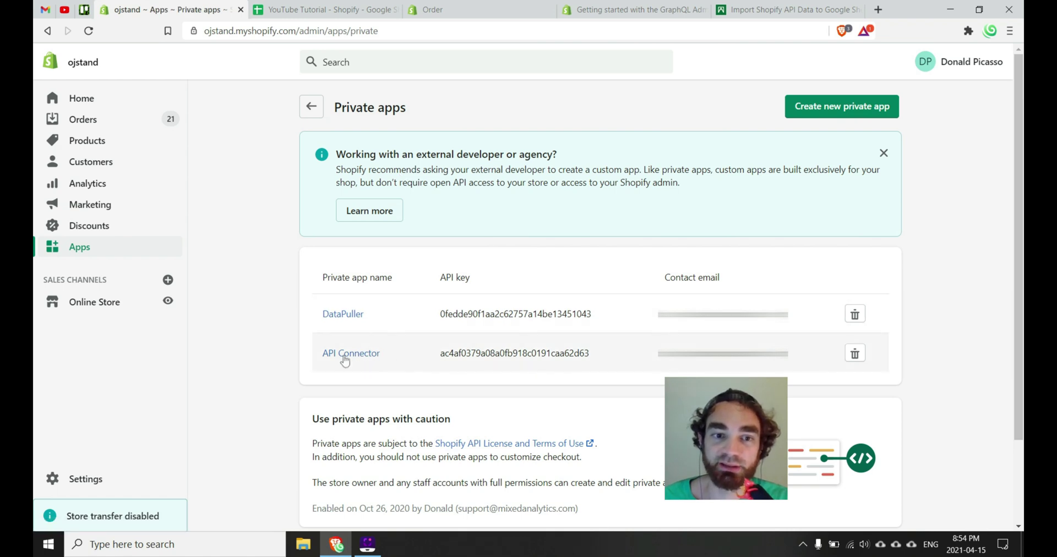
{"action": "left_click", "coordinate": [354, 354]}
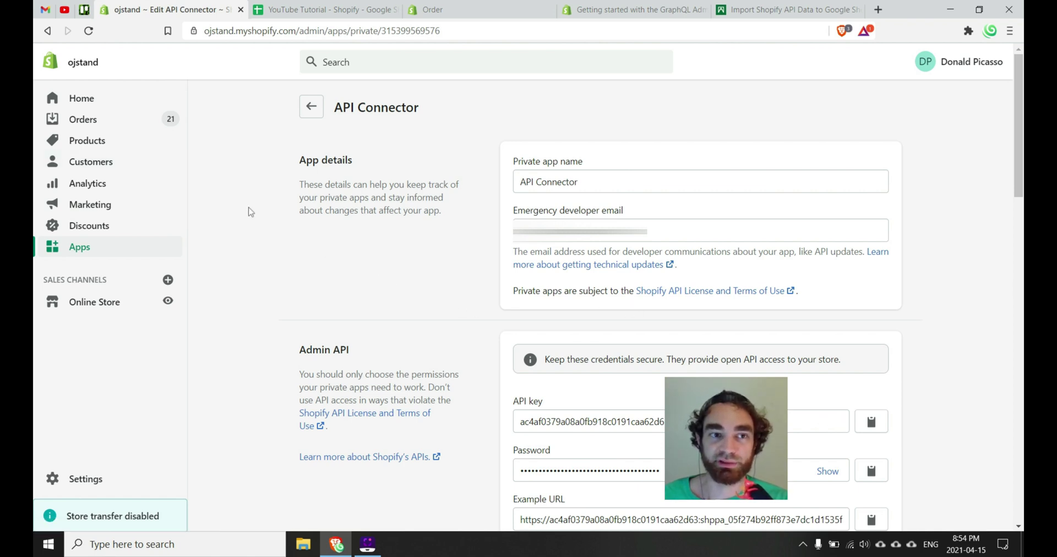
Open the store's Orders list in a new tab and scroll through orders #1022 to #1001.
{"action": "left_click", "coordinate": [138, 119], "text": "ctrl+shift"}
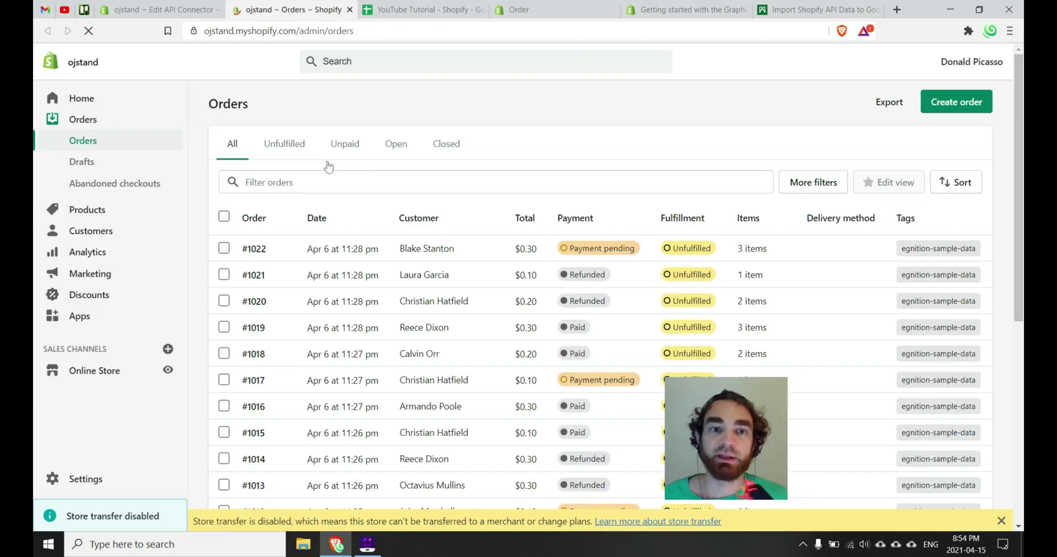
{"action": "scroll", "coordinate": [461, 276], "scroll_direction": "down", "scroll_amount": 2}
{"action": "scroll", "coordinate": [462, 277], "scroll_direction": "down", "scroll_amount": 5}
{"action": "scroll", "coordinate": [484, 313], "scroll_direction": "up", "scroll_amount": 8}
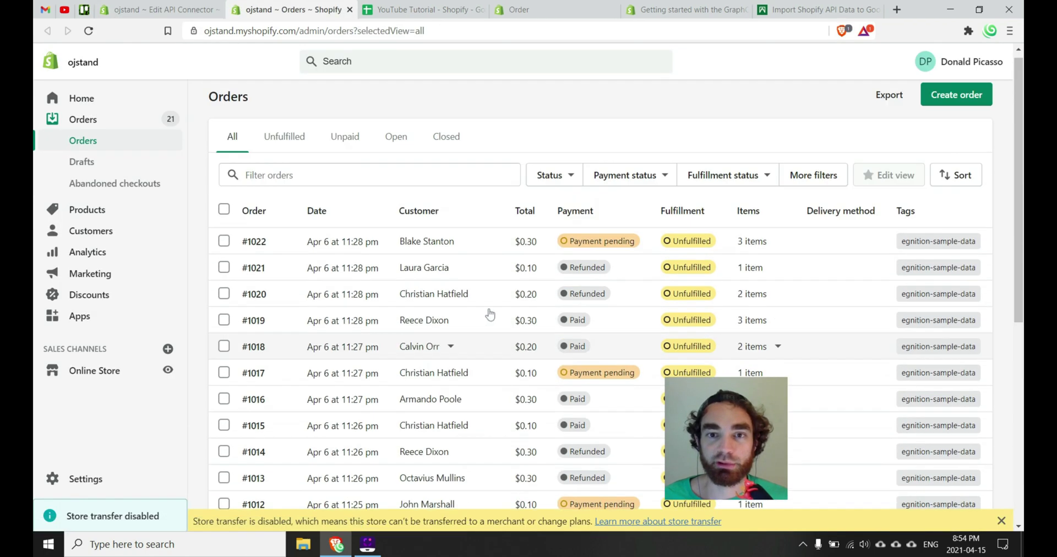
{"action": "scroll", "coordinate": [639, 382], "scroll_direction": "down", "scroll_amount": 8}
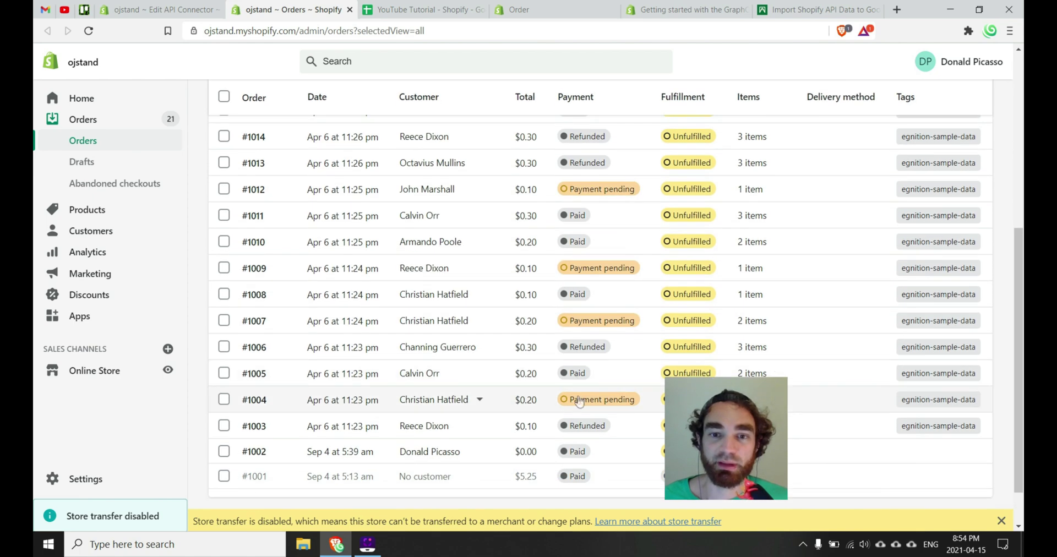
{"action": "scroll", "coordinate": [558, 394], "scroll_direction": "up", "scroll_amount": 6}
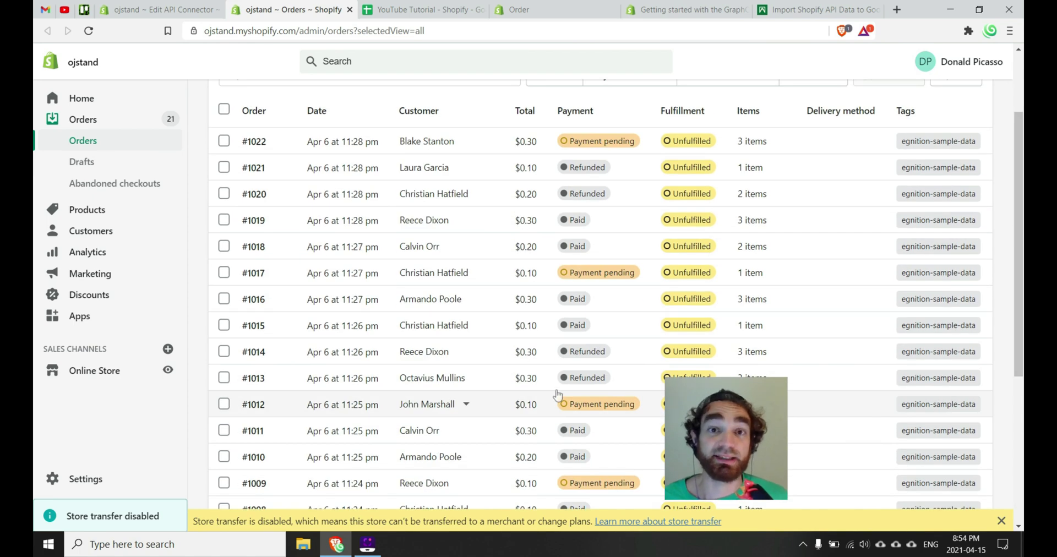
Start a new API Connector request with an enlarged URL path box, then view the Order API docs.
{"action": "left_click", "coordinate": [418, 9]}
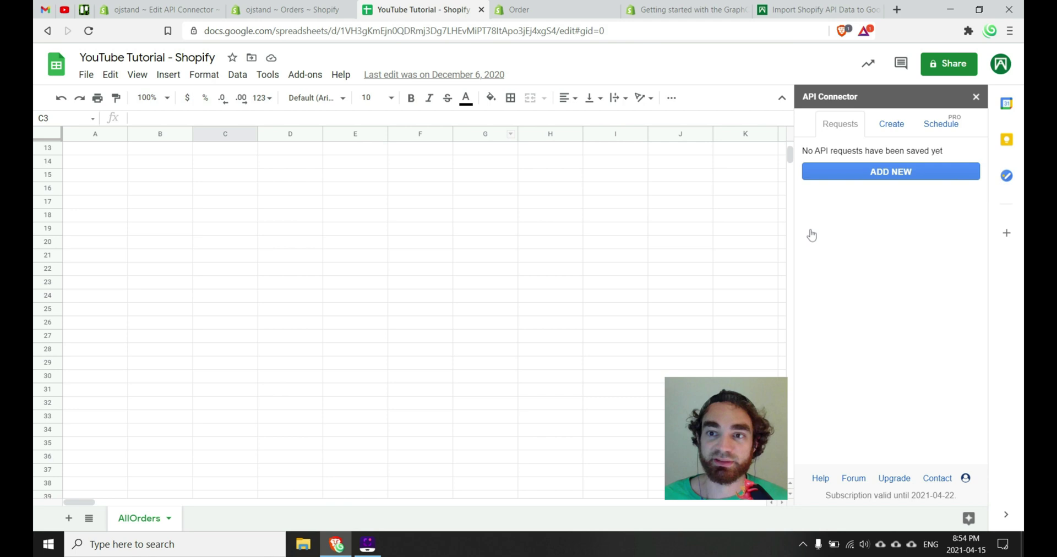
{"action": "left_click", "coordinate": [872, 175]}
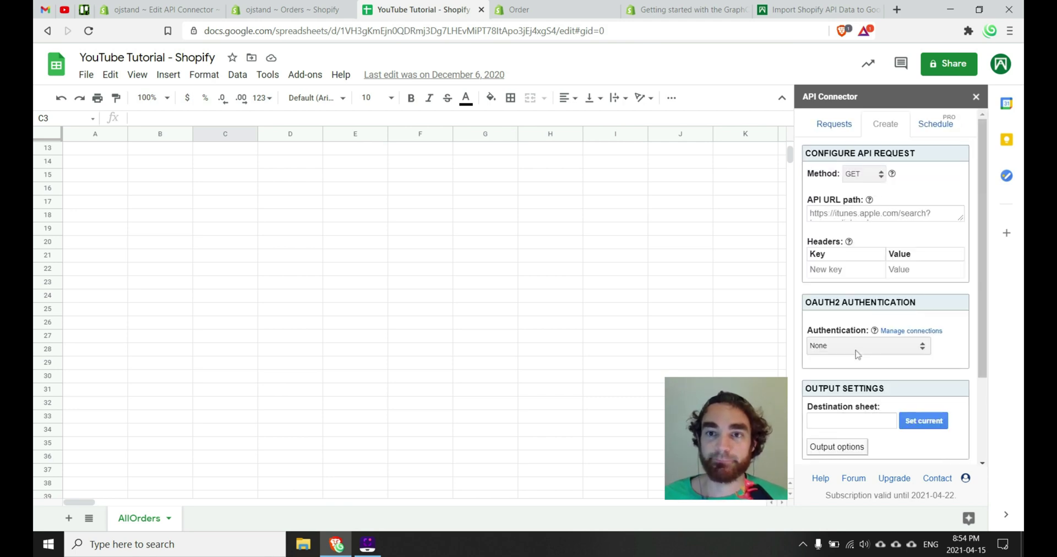
{"action": "left_click", "coordinate": [846, 219]}
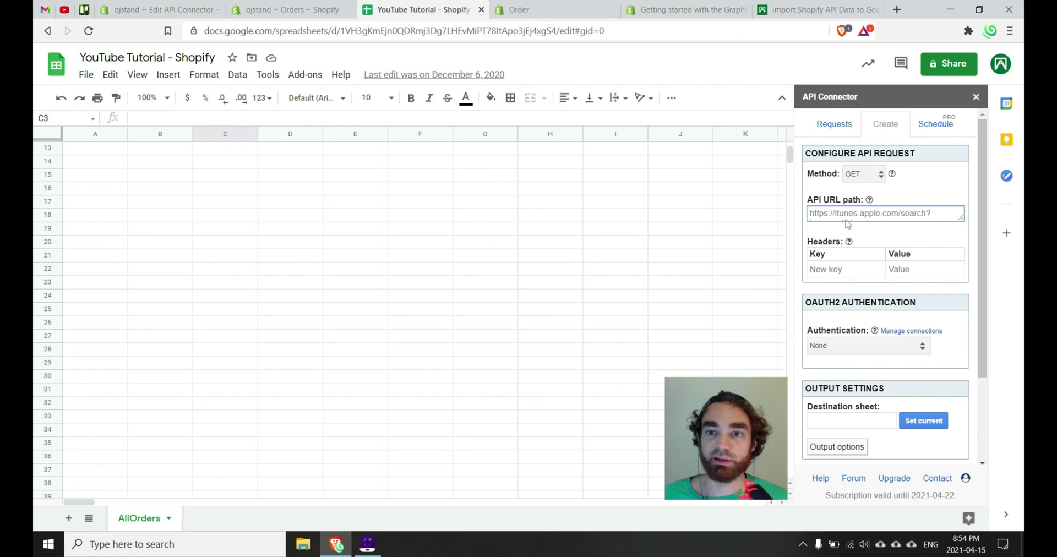
{"action": "left_click_drag", "start_coordinate": [962, 219], "coordinate": [956, 269]}
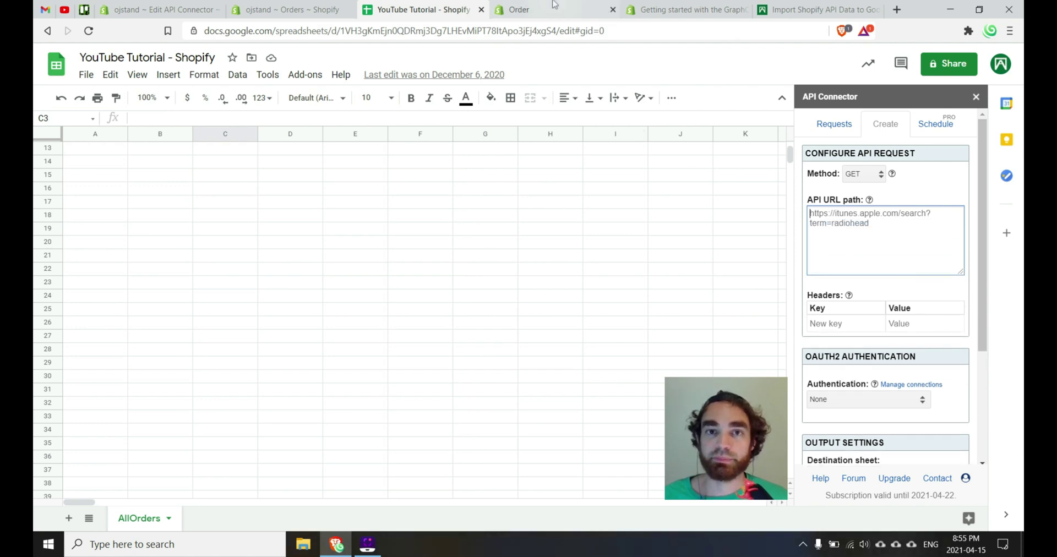
{"action": "left_click", "coordinate": [521, 10]}
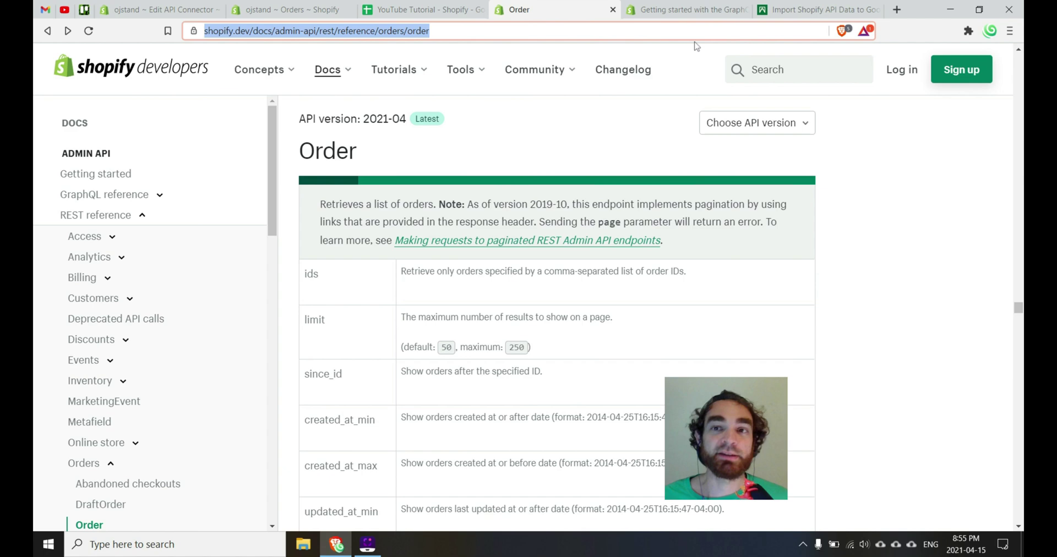
{"action": "left_click", "coordinate": [776, 14]}
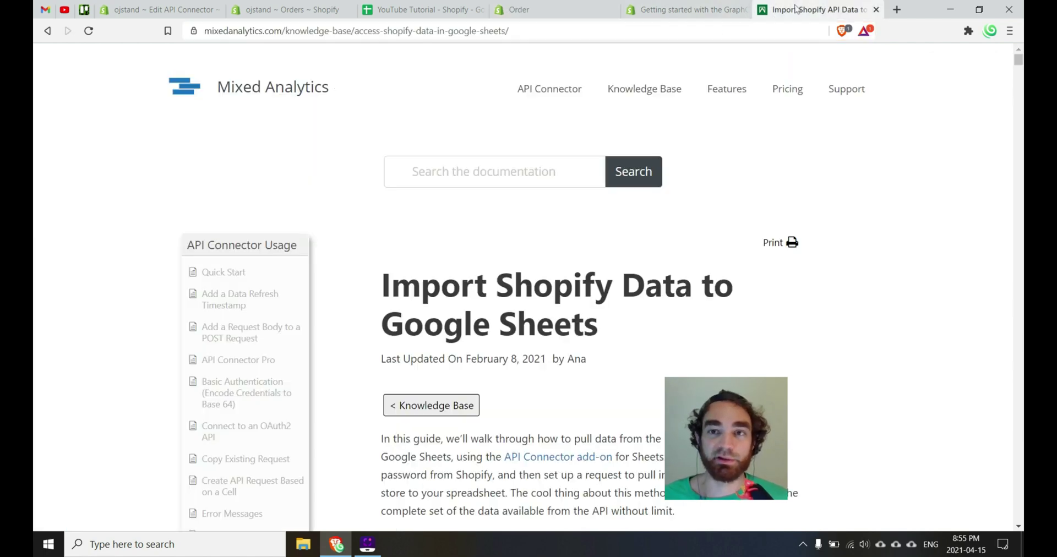
{"action": "scroll", "coordinate": [567, 281], "scroll_direction": "down", "scroll_amount": 3}
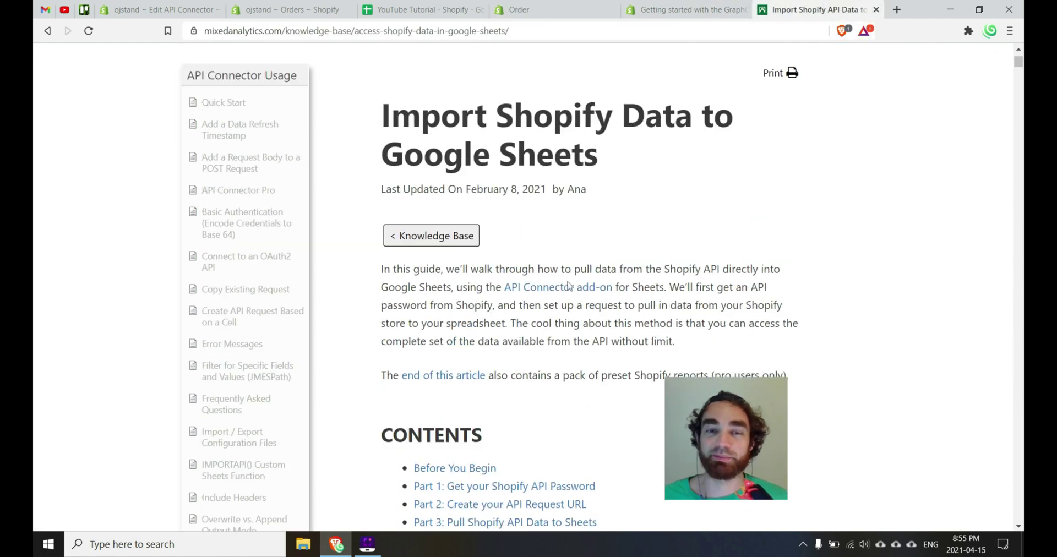
{"action": "scroll", "coordinate": [567, 282], "scroll_direction": "up", "scroll_amount": 3}
{"action": "scroll", "coordinate": [567, 281], "scroll_direction": "down", "scroll_amount": 10}
{"action": "scroll", "coordinate": [567, 281], "scroll_direction": "up", "scroll_amount": 10}
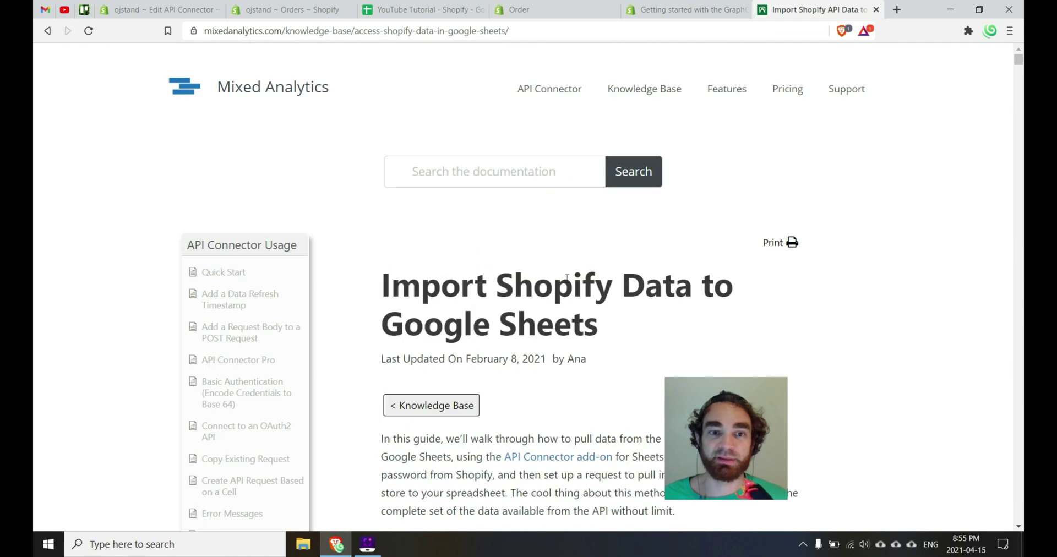
{"action": "scroll", "coordinate": [567, 282], "scroll_direction": "down", "scroll_amount": 12}
{"action": "scroll", "coordinate": [566, 278], "scroll_direction": "down", "scroll_amount": 4}
{"action": "scroll", "coordinate": [567, 278], "scroll_direction": "up", "scroll_amount": 16}
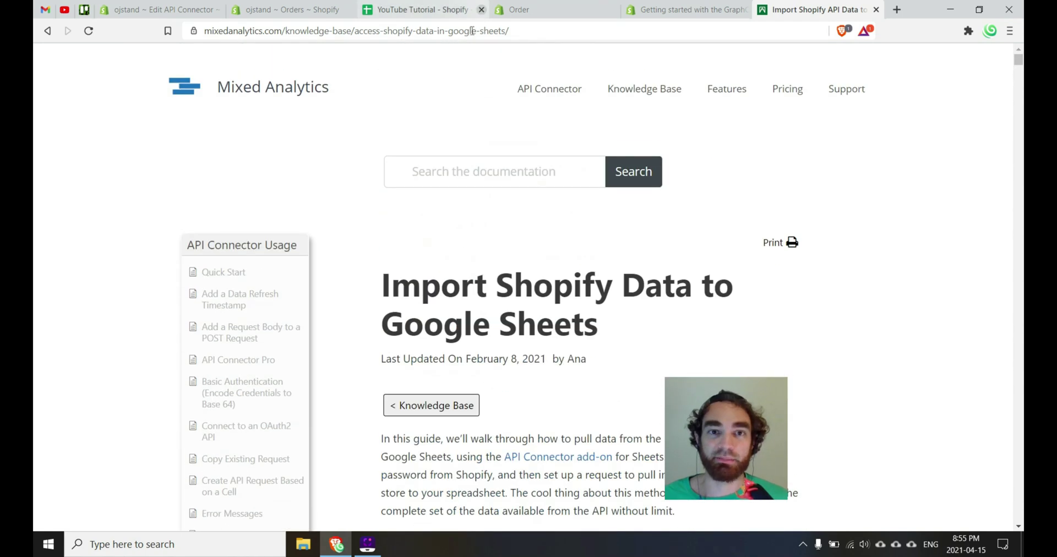
{"action": "left_click", "coordinate": [319, 30]}
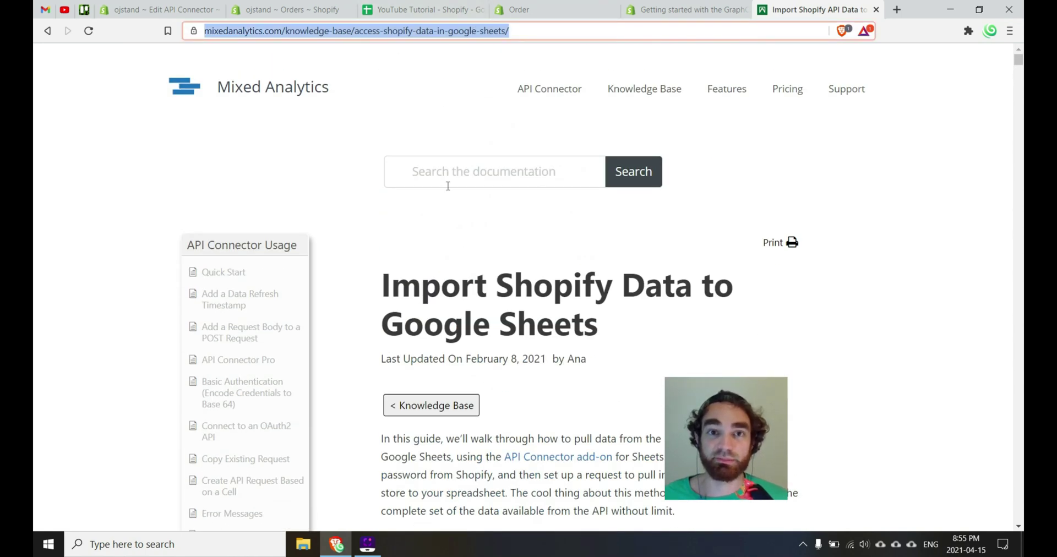
{"action": "left_click", "coordinate": [542, 30]}
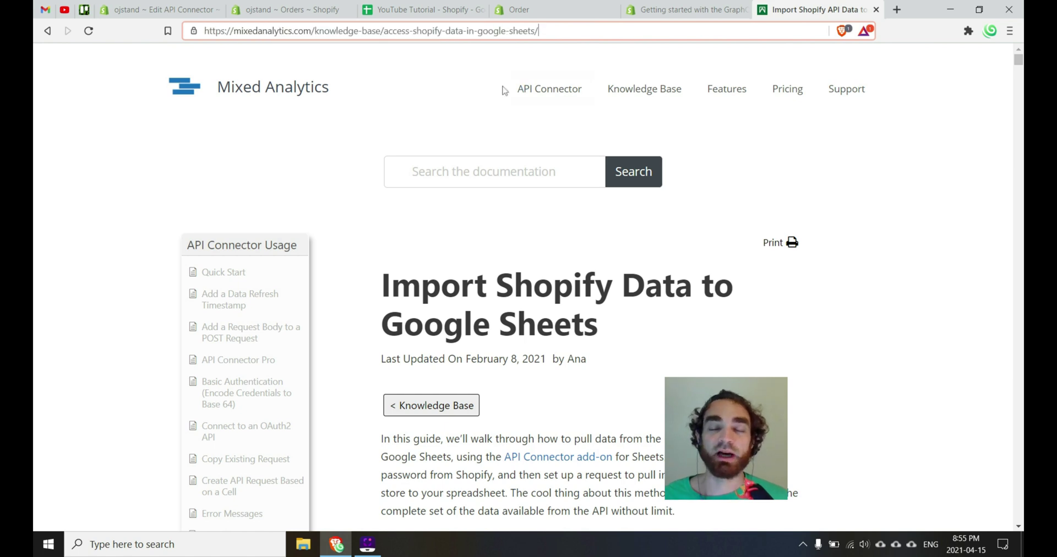
{"action": "scroll", "coordinate": [509, 278], "scroll_direction": "down", "scroll_amount": 15}
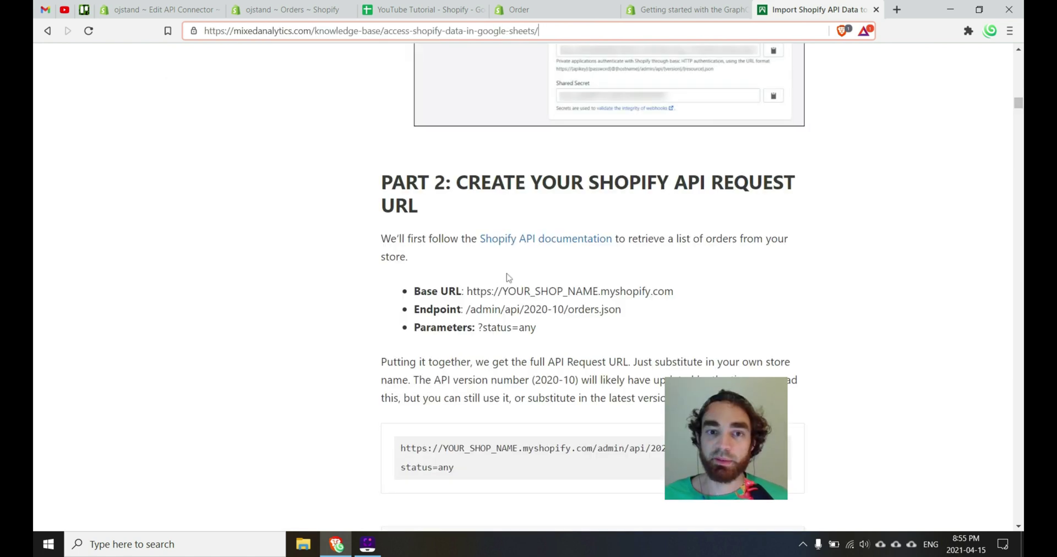
{"action": "left_click_drag", "start_coordinate": [467, 289], "coordinate": [688, 294]}
{"action": "key", "text": "ctrl+c"}
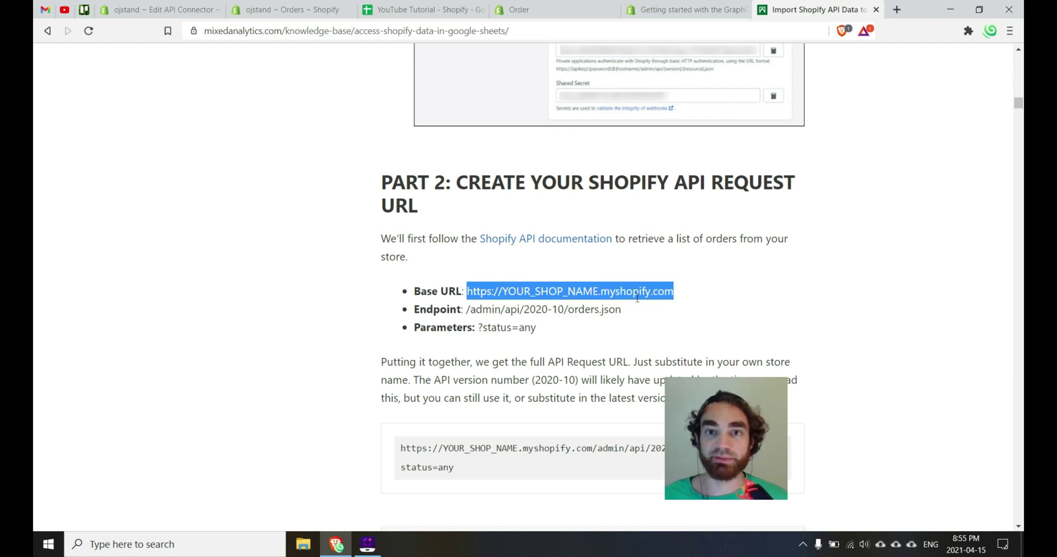
Paste the base shop URL into the request URL and replace YOUR_SHOP_NAME with ojstand.
{"action": "left_click", "coordinate": [434, 4]}
{"action": "left_click", "coordinate": [834, 230]}
{"action": "key", "text": "ctrl+v"}
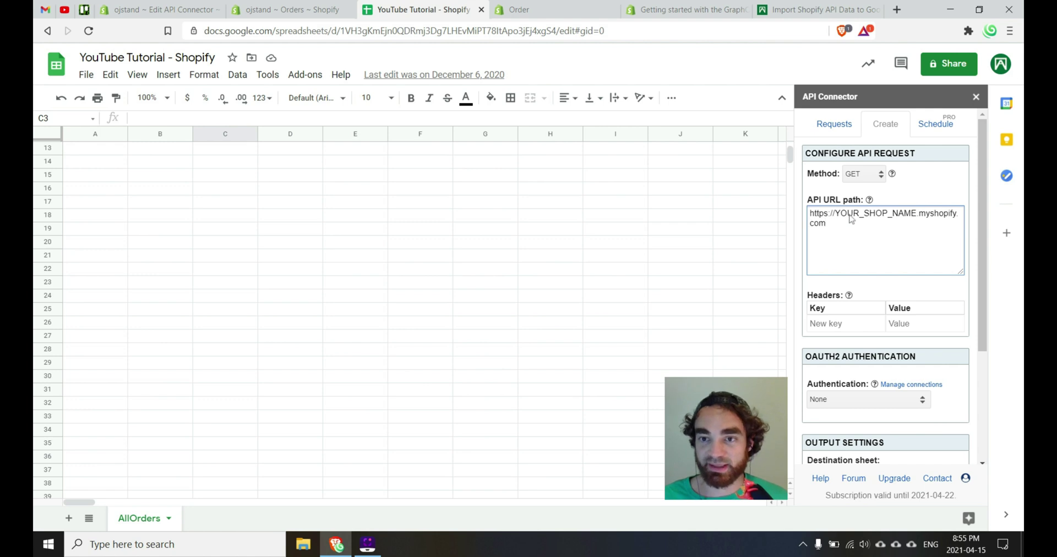
{"action": "double_click", "coordinate": [849, 215]}
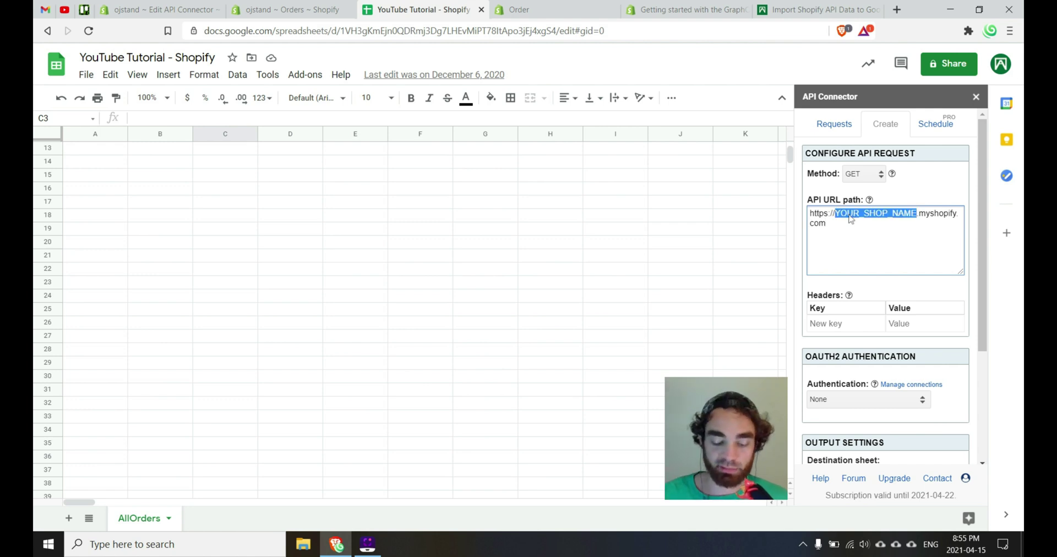
{"action": "type", "text": "ojstand"}
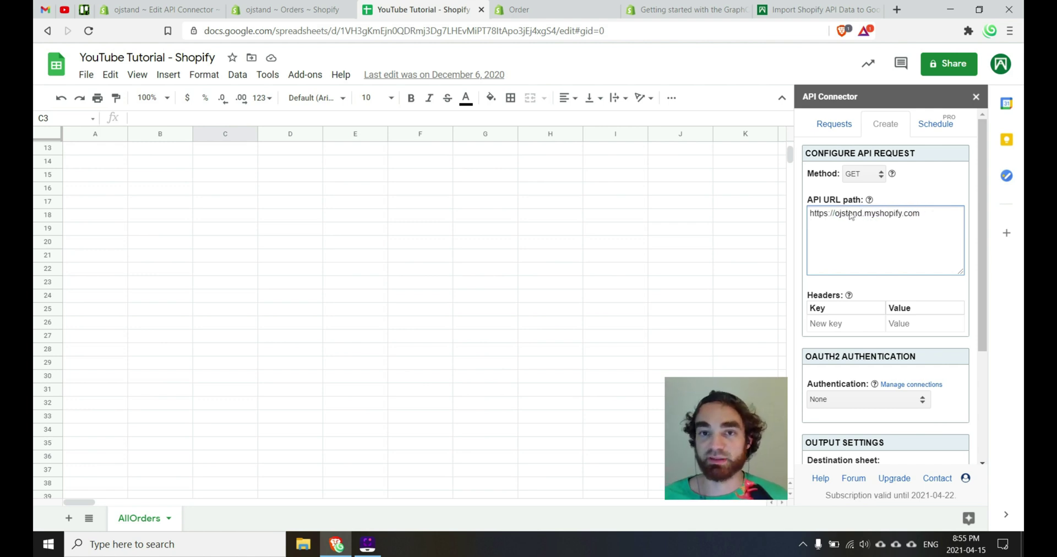
Append /admin/api/2021-04/orders.json?status=any from the Shopify Order API reference to the store URL.
{"action": "left_click", "coordinate": [550, 6]}
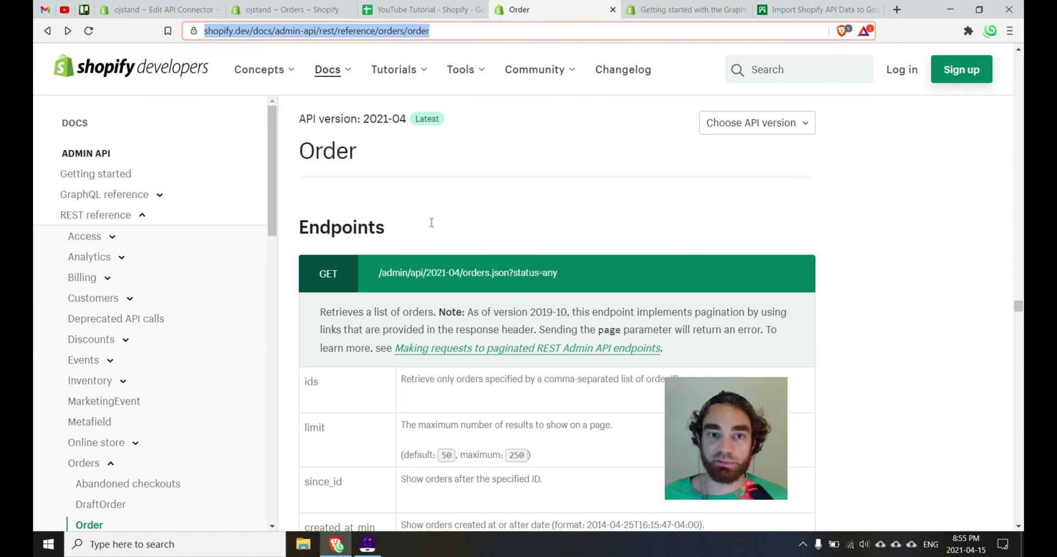
{"action": "left_click_drag", "start_coordinate": [378, 274], "coordinate": [454, 276]}
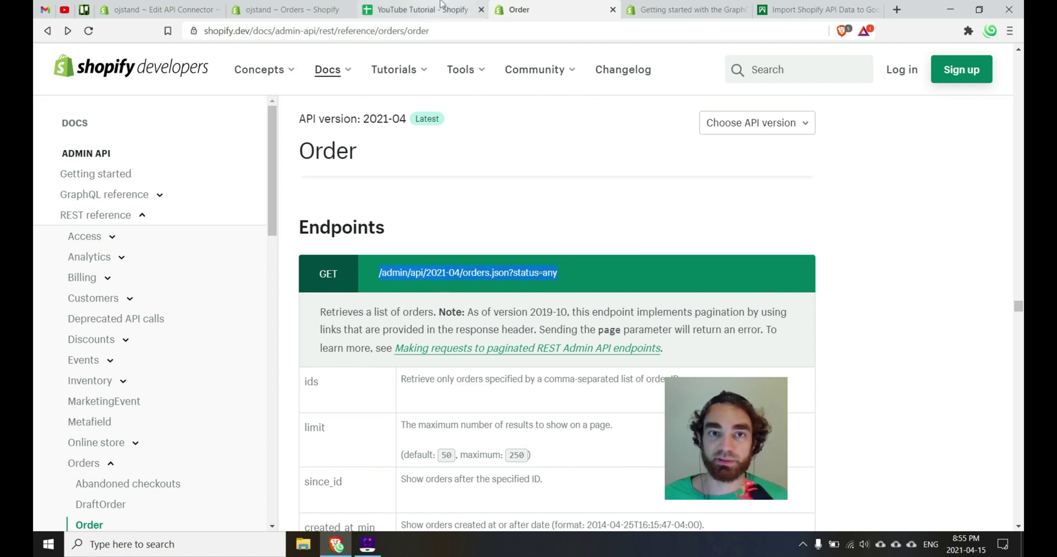
{"action": "left_click", "coordinate": [421, 10]}
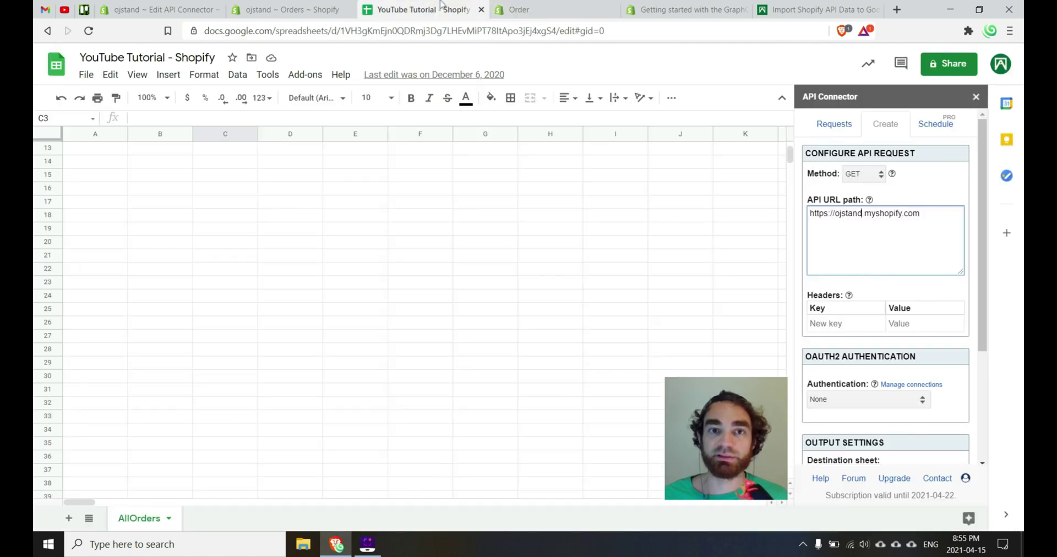
{"action": "left_click", "coordinate": [924, 219]}
{"action": "type", "text": "/admin/api/2021-04/orders.json?status=any"}
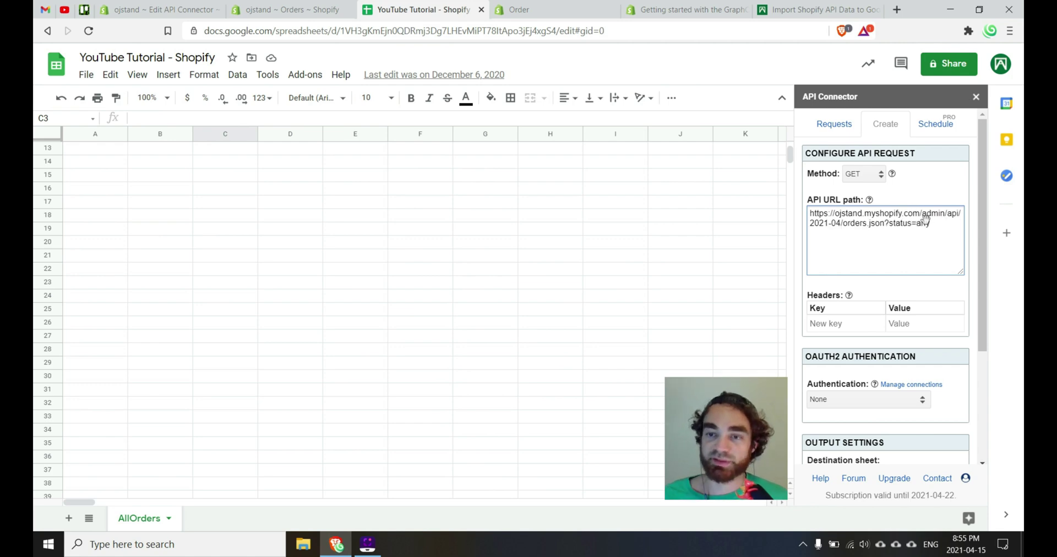
{"action": "scroll", "coordinate": [926, 216], "scroll_direction": "up", "scroll_amount": 5}
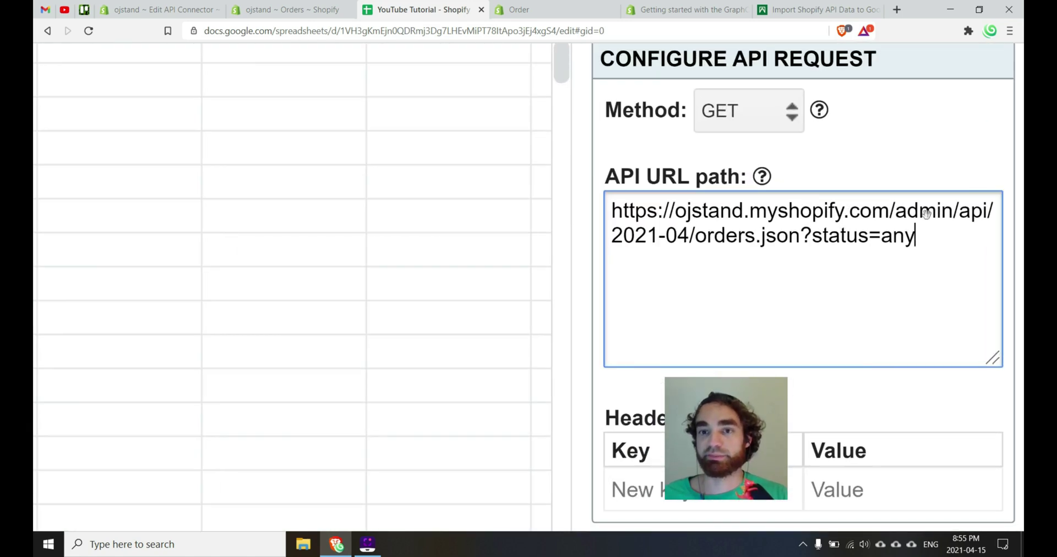
{"action": "scroll", "coordinate": [925, 215], "scroll_direction": "up", "scroll_amount": 1}
{"action": "double_click", "coordinate": [716, 210]}
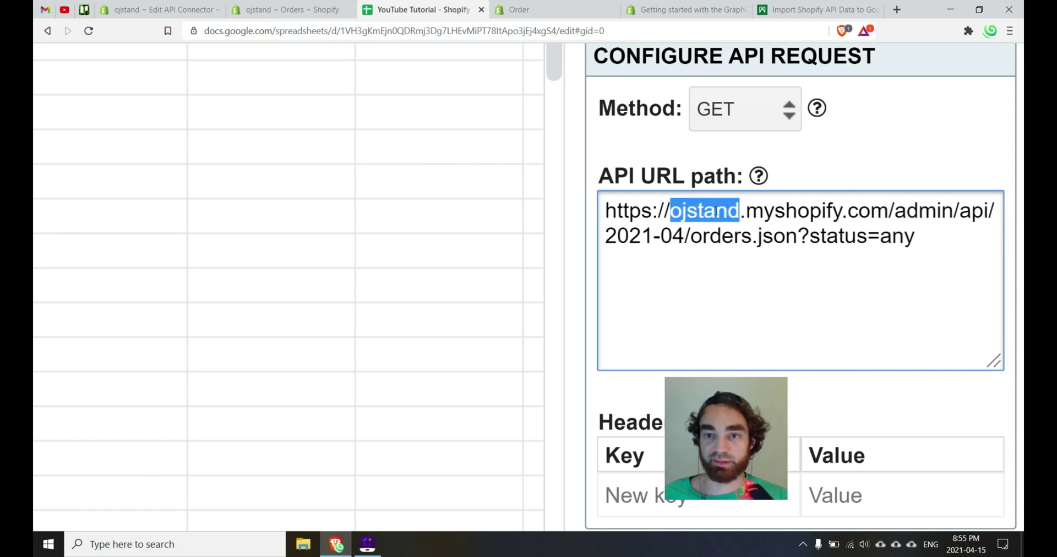
{"action": "scroll", "coordinate": [880, 275], "scroll_direction": "down", "scroll_amount": 6}
Copy X-Shopify-Access-Token from the Admin API docs and paste it as the request's header key.
{"action": "left_click", "coordinate": [856, 328]}
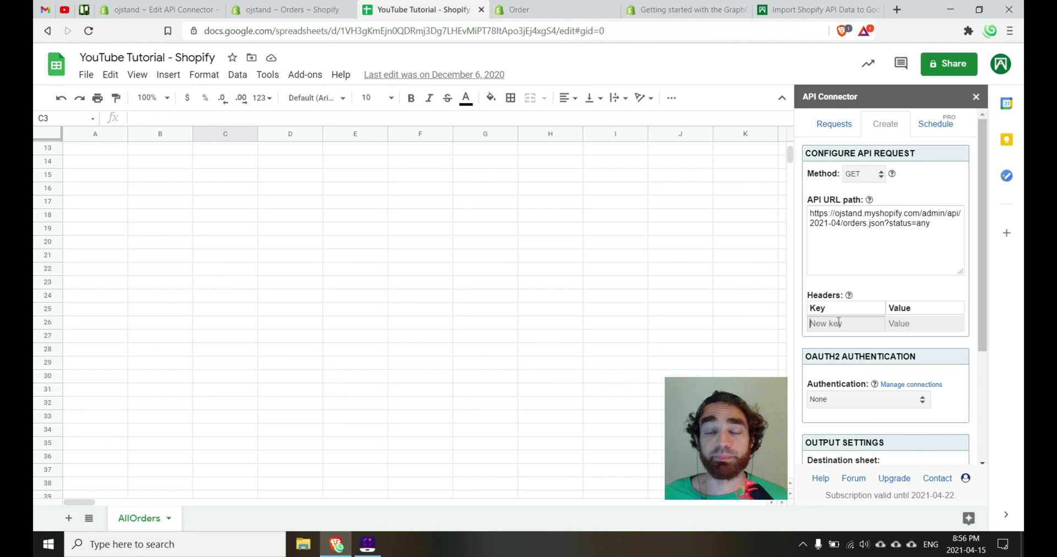
{"action": "key", "text": "ctrl+Tab"}
{"action": "key", "text": "ctrl+Tab"}
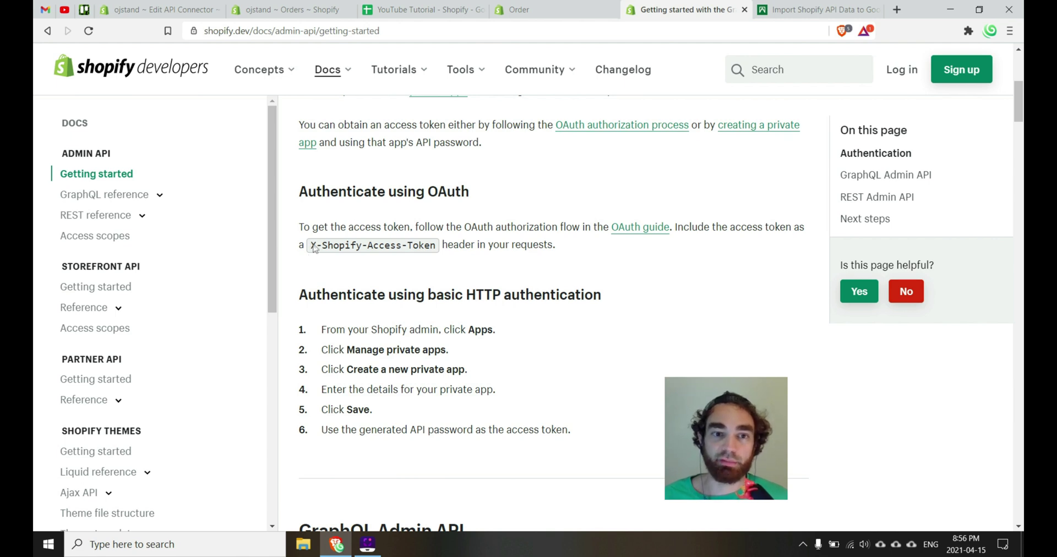
{"action": "left_click_drag", "start_coordinate": [314, 246], "coordinate": [437, 246]}
{"action": "key", "text": "ctrl+c"}
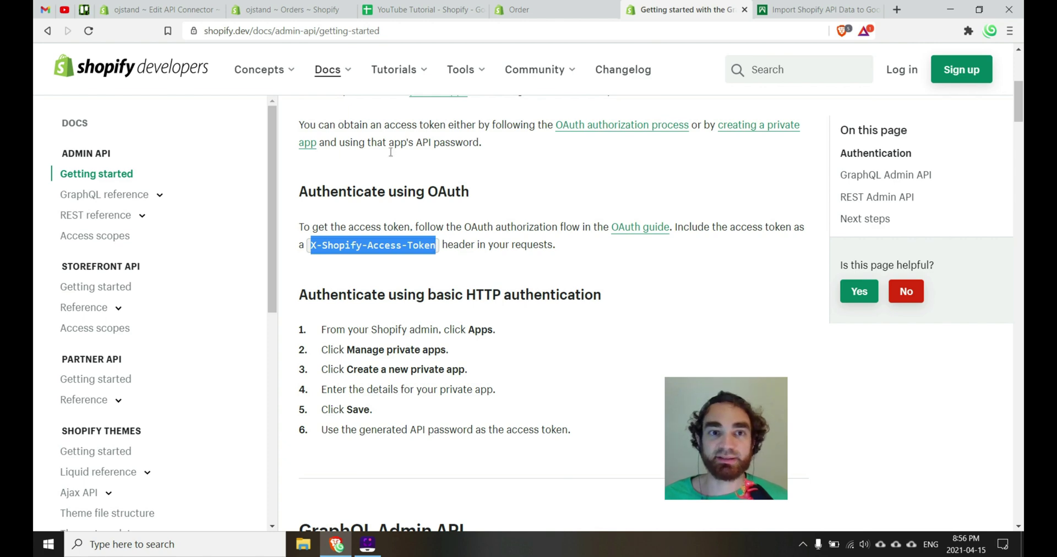
{"action": "left_click", "coordinate": [474, 11]}
{"action": "left_click", "coordinate": [860, 324]}
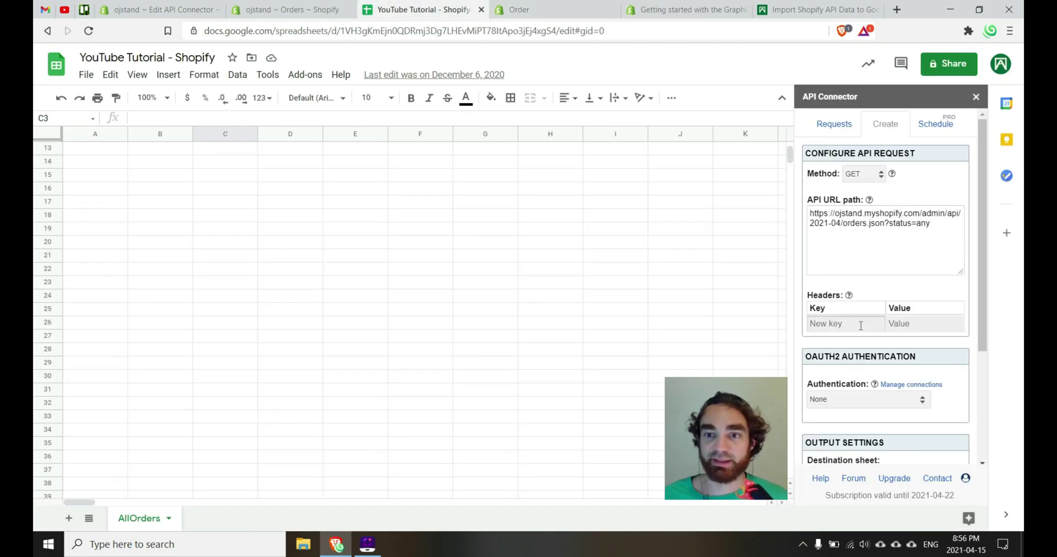
{"action": "key", "text": "ctrl+v"}
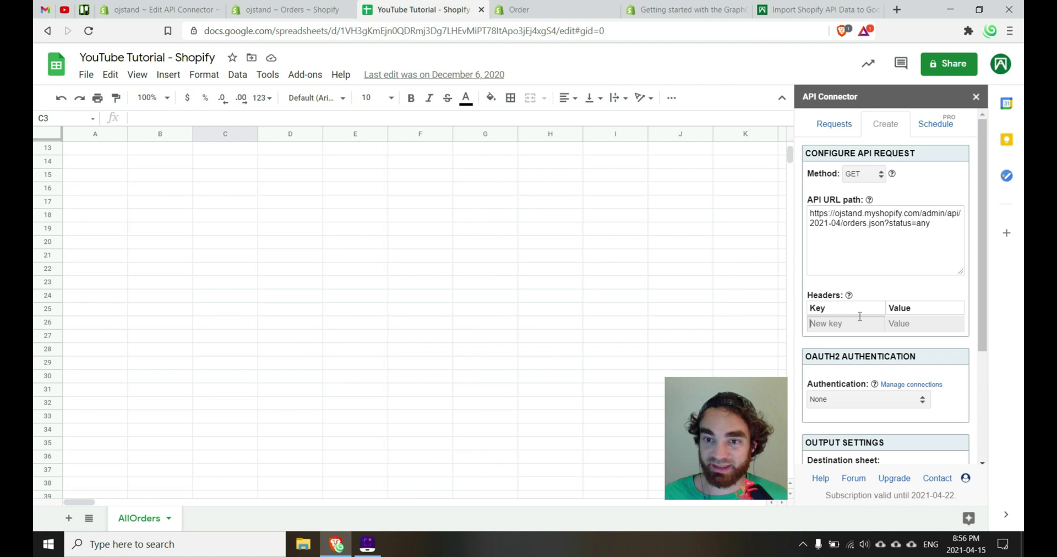
{"action": "left_click", "coordinate": [912, 319]}
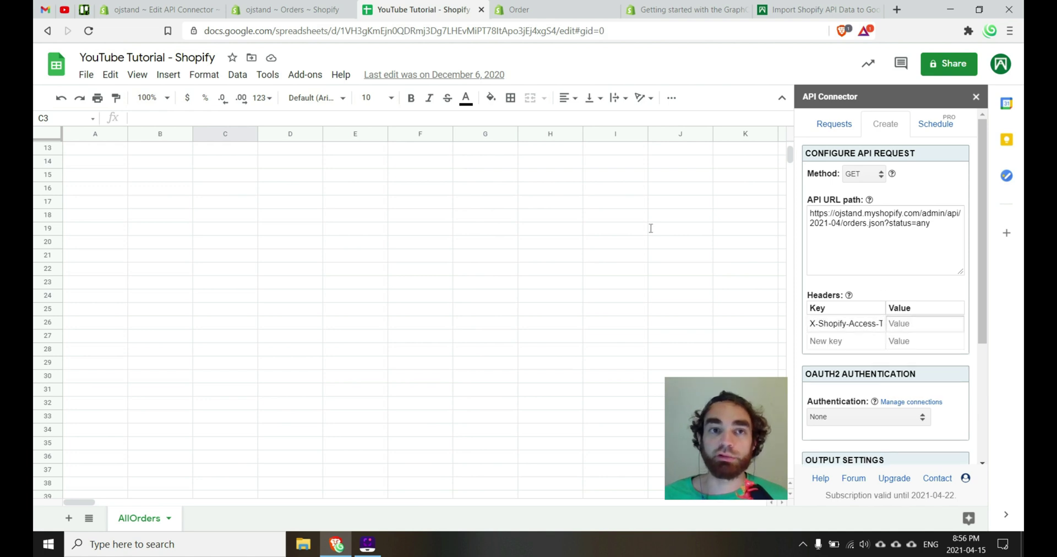
Reveal and copy the private app's API password from the Shopify admin credentials page.
{"action": "left_click", "coordinate": [302, 5]}
{"action": "left_click", "coordinate": [222, 6]}
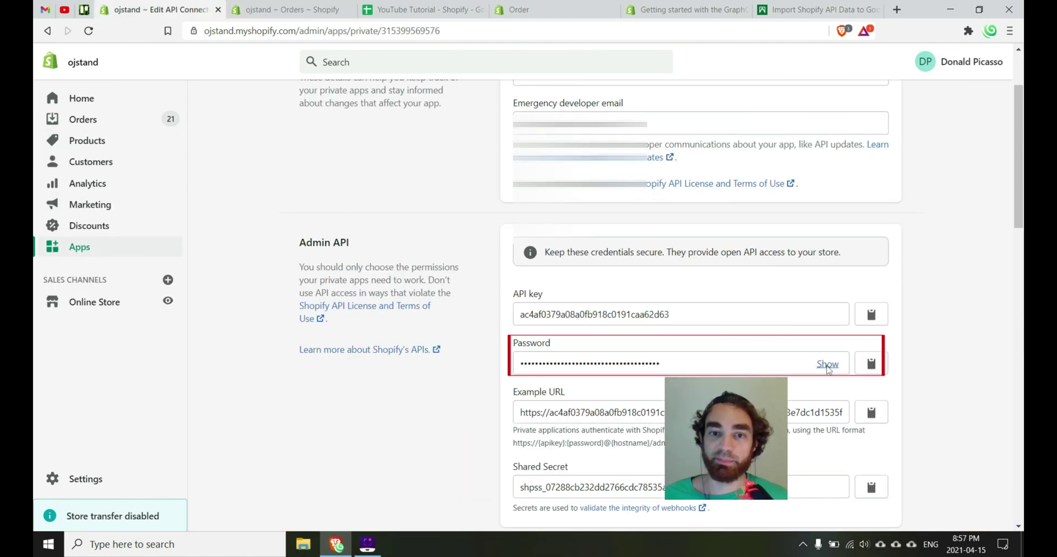
{"action": "left_click", "coordinate": [827, 364]}
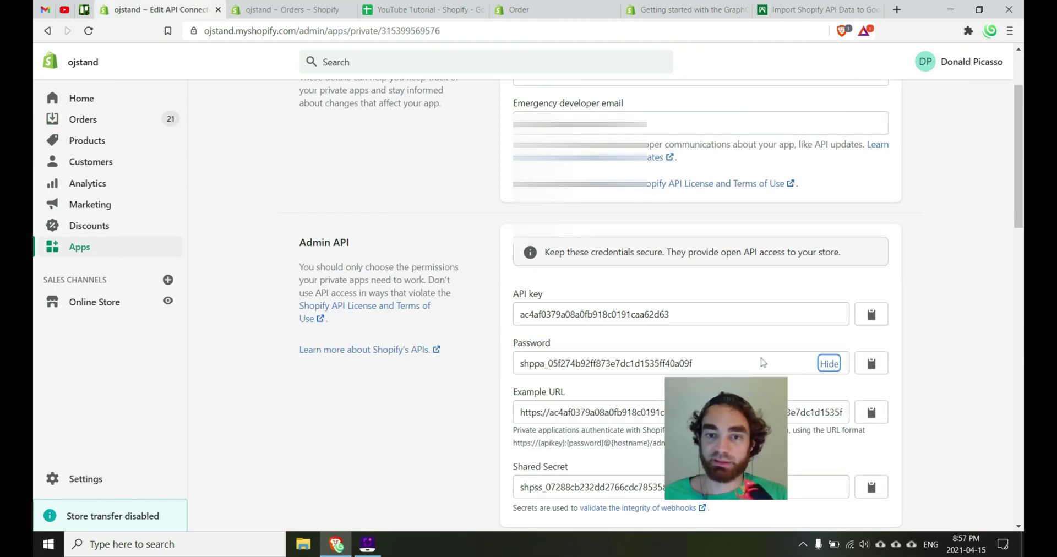
{"action": "scroll", "coordinate": [830, 365], "scroll_direction": "up", "scroll_amount": 5}
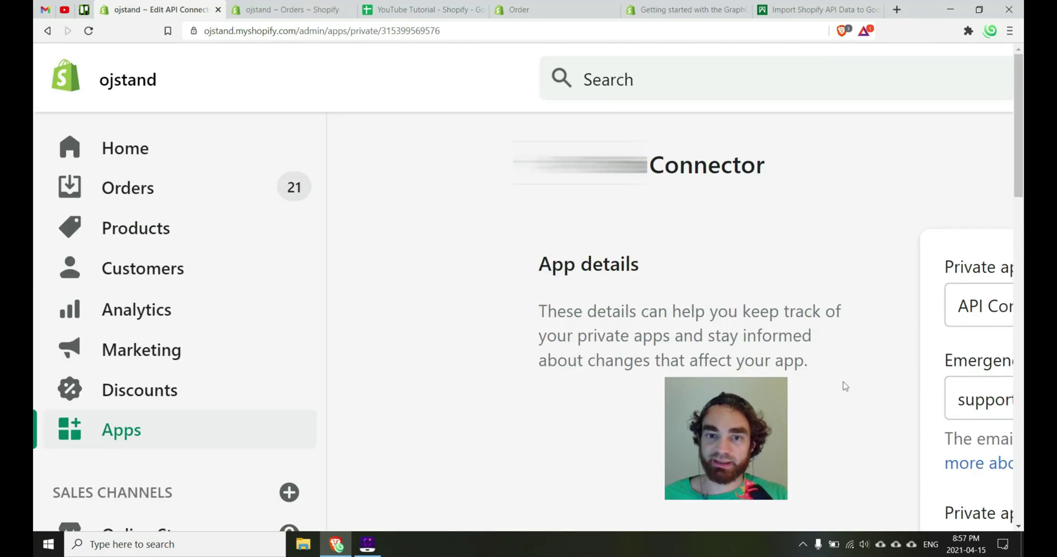
{"action": "key", "text": "ctrl+0"}
{"action": "left_click", "coordinate": [871, 471]}
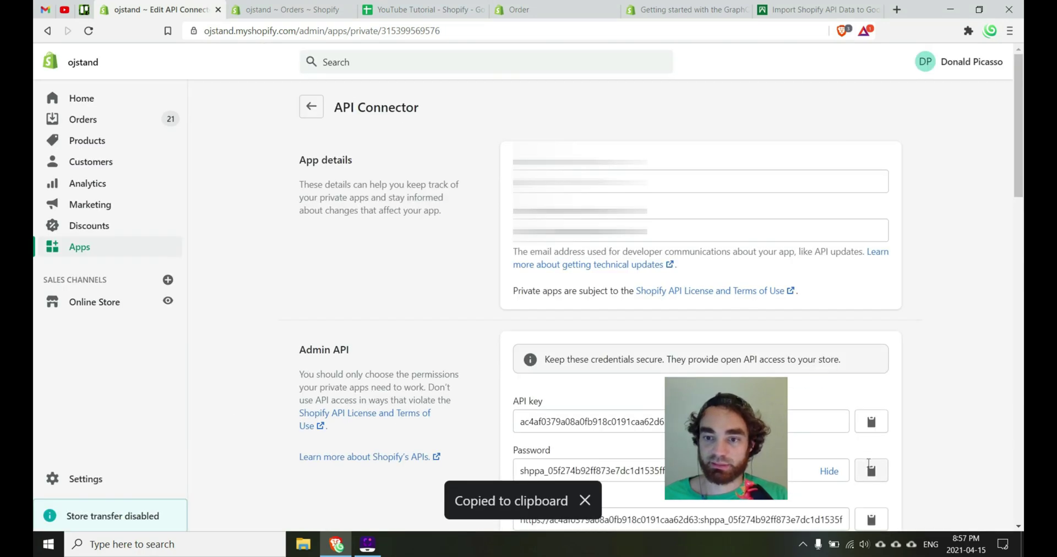
Replace the header value with the copied access token and save the All Orders request.
{"action": "left_click", "coordinate": [421, 9]}
{"action": "scroll", "coordinate": [922, 329], "scroll_direction": "up", "scroll_amount": 5}
{"action": "double_click", "coordinate": [921, 325]}
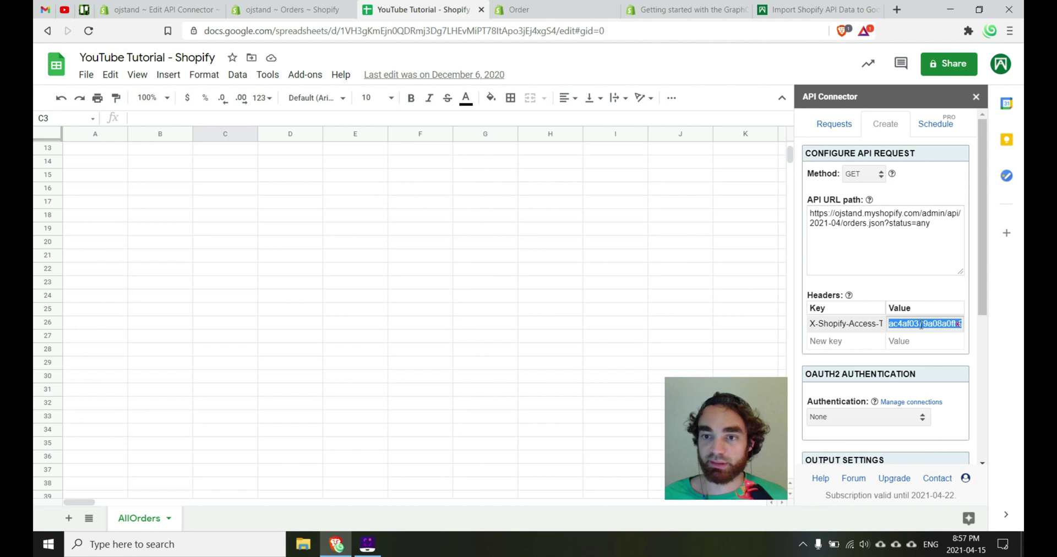
{"action": "key", "text": "ctrl+v"}
{"action": "scroll", "coordinate": [880, 330], "scroll_direction": "down", "scroll_amount": 5}
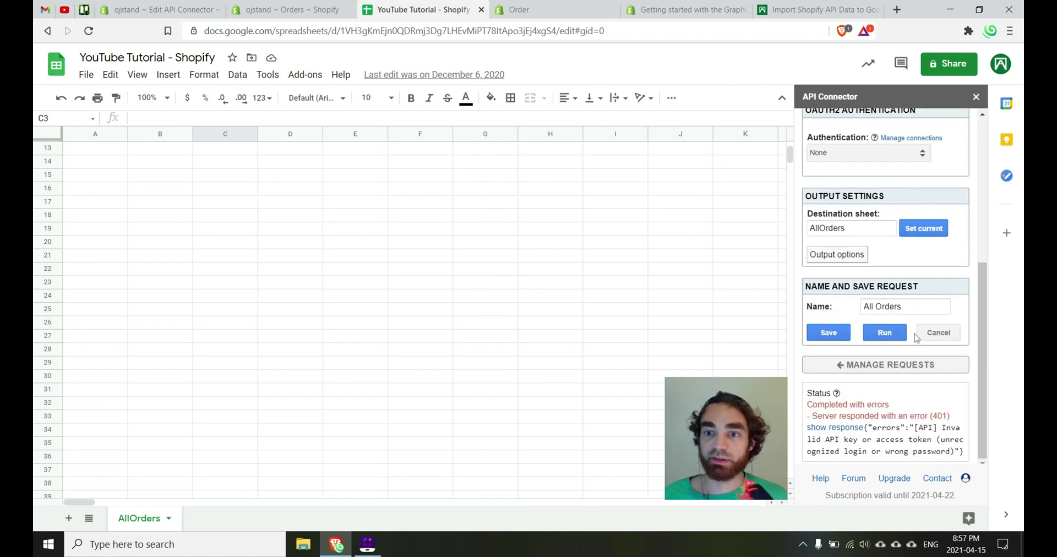
{"action": "left_click", "coordinate": [827, 333]}
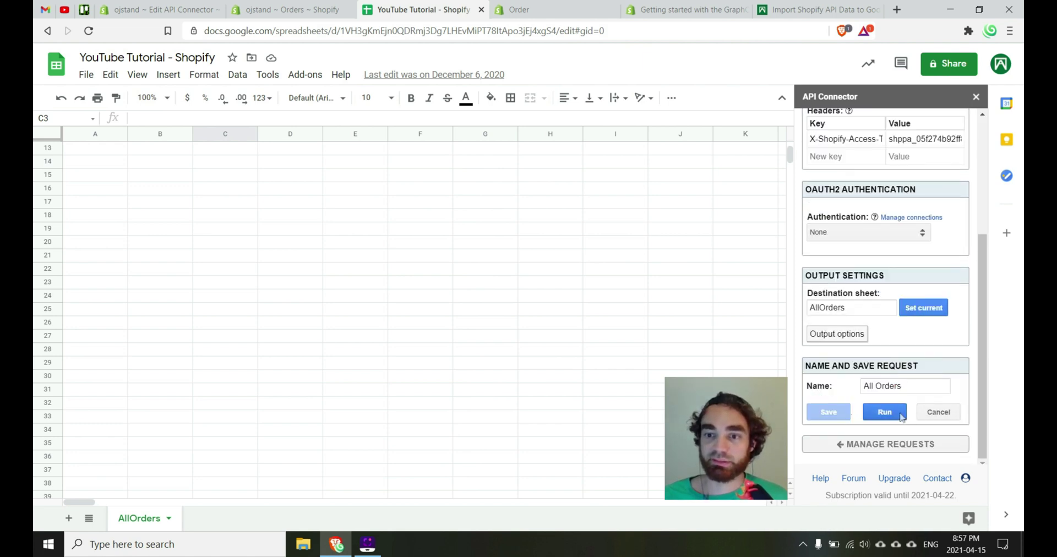
Run the All Orders request and review the 22 imported orders in the AllOrders sheet.
{"action": "left_click", "coordinate": [900, 416]}
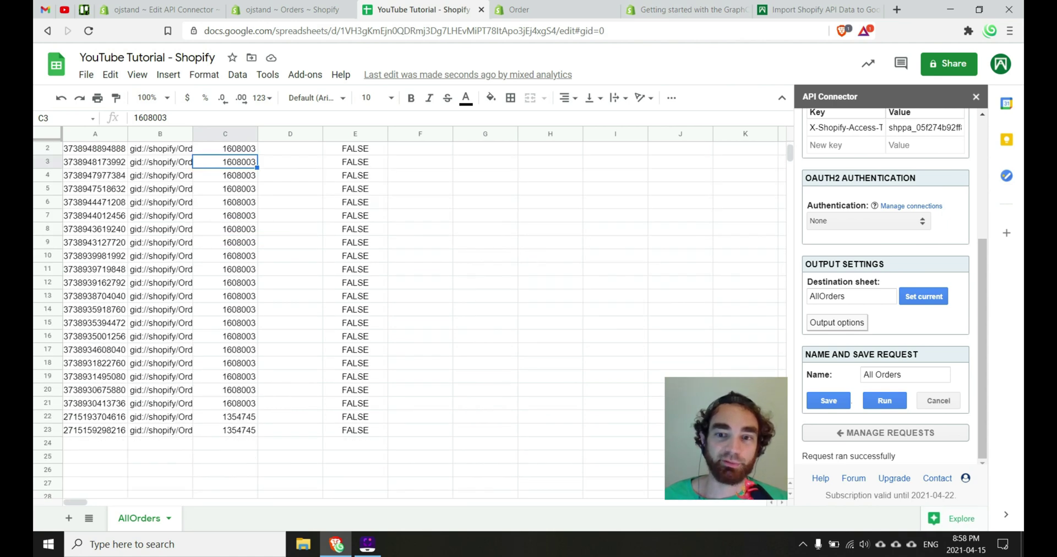
{"action": "mouse_move", "coordinate": [80, 502]}
{"action": "left_mouse_down"}
{"action": "mouse_move", "coordinate": [101, 503]}
{"action": "mouse_move", "coordinate": [62, 503]}
{"action": "left_mouse_up"}
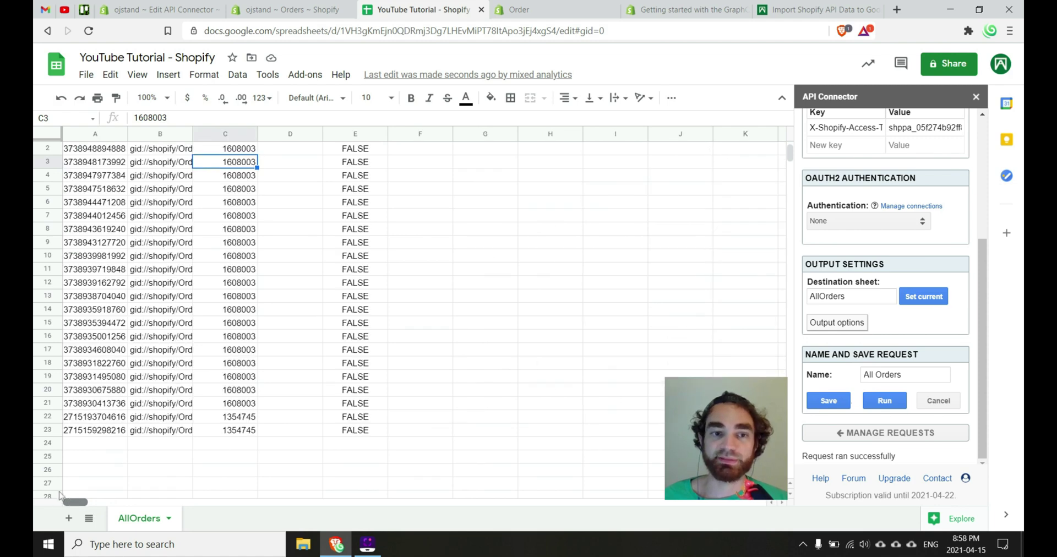
{"action": "scroll", "coordinate": [209, 342], "scroll_direction": "up", "scroll_amount": 2}
{"action": "scroll", "coordinate": [225, 223], "scroll_direction": "down", "scroll_amount": 1}
{"action": "scroll", "coordinate": [257, 245], "scroll_direction": "up", "scroll_amount": 1}
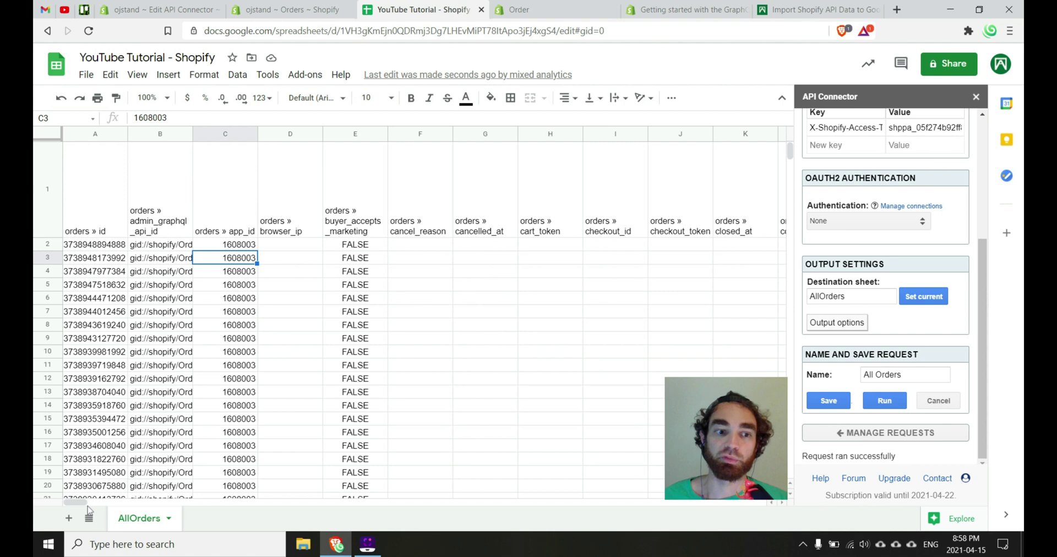
{"action": "mouse_move", "coordinate": [83, 502]}
{"action": "left_mouse_down"}
{"action": "mouse_move", "coordinate": [115, 500]}
{"action": "mouse_move", "coordinate": [72, 501]}
{"action": "left_mouse_up"}
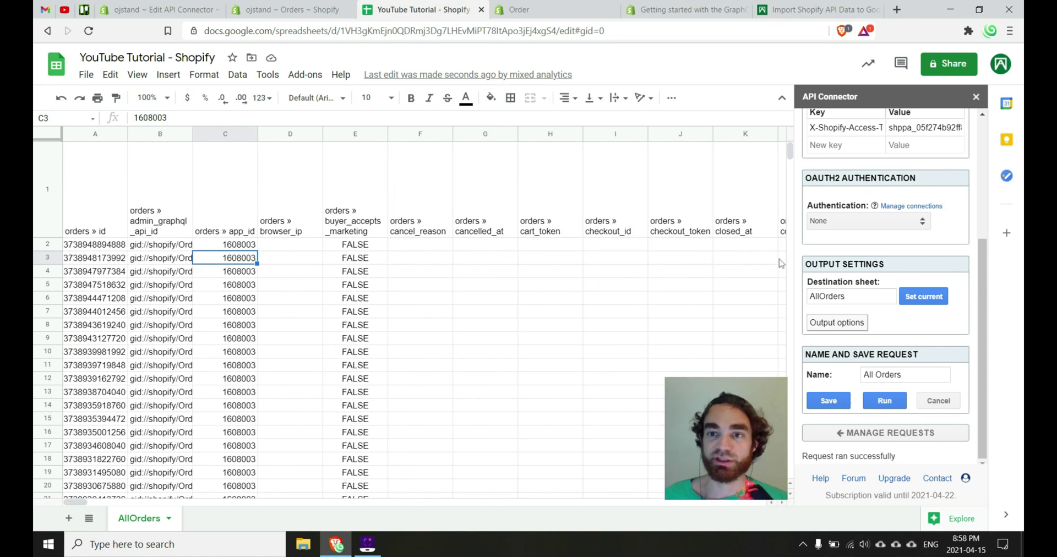
{"action": "scroll", "coordinate": [877, 274], "scroll_direction": "up", "scroll_amount": 1}
{"action": "scroll", "coordinate": [877, 273], "scroll_direction": "up", "scroll_amount": 3}
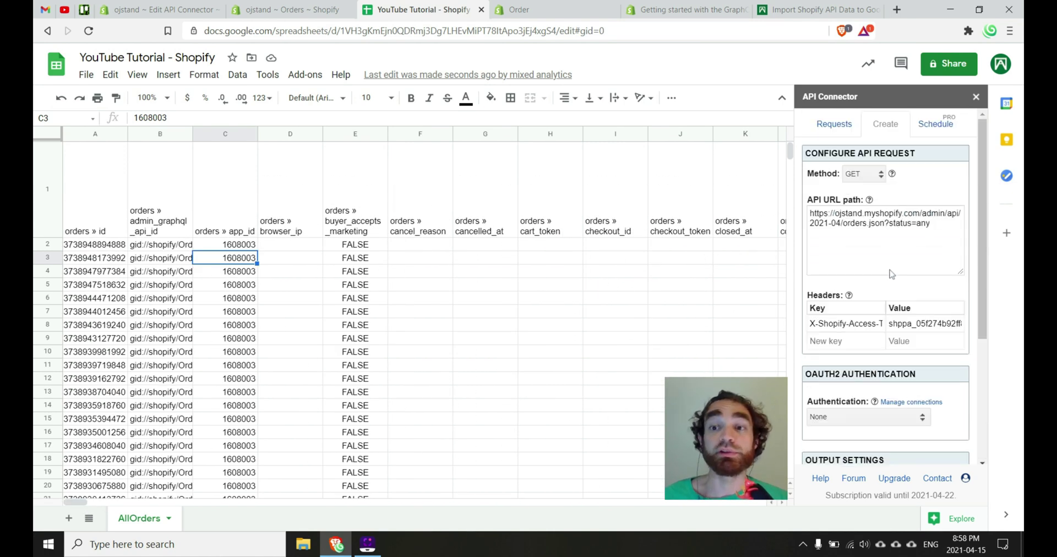
Append &limit=250 to the All Orders request URL and save it.
{"action": "left_click", "coordinate": [941, 225]}
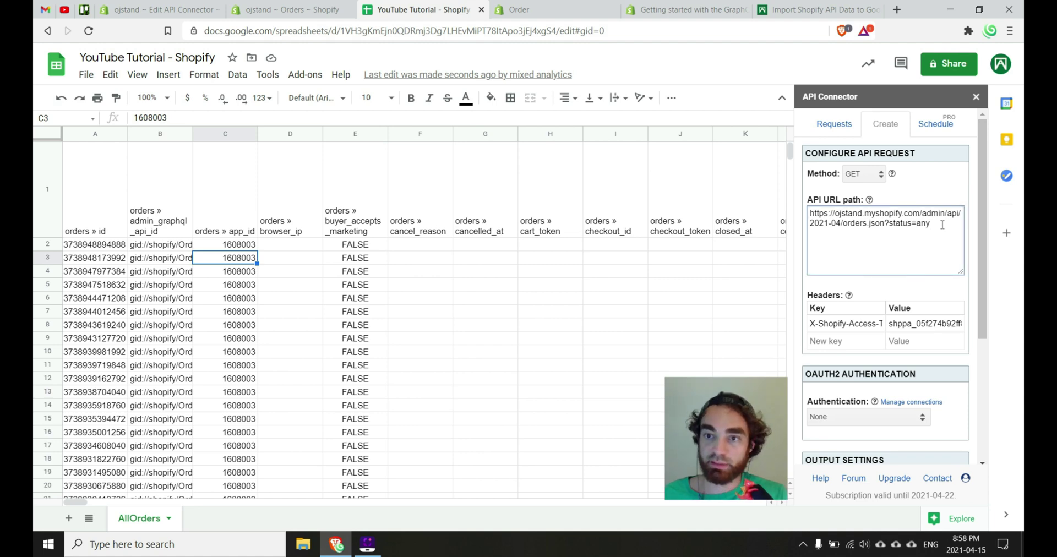
{"action": "scroll", "coordinate": [944, 228], "scroll_direction": "up", "scroll_amount": 5}
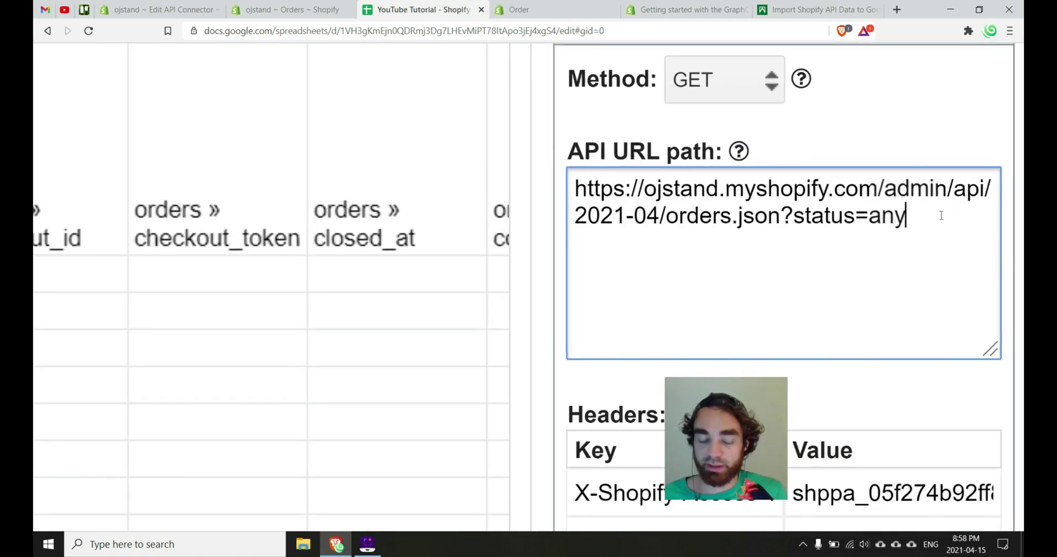
{"action": "type", "text": "&"}
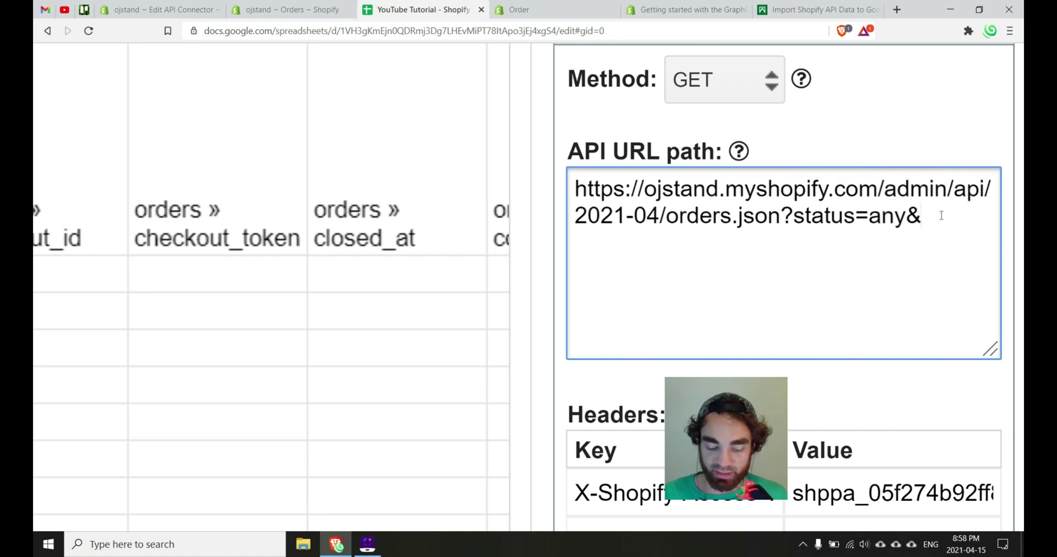
{"action": "type", "text": "limit=250"}
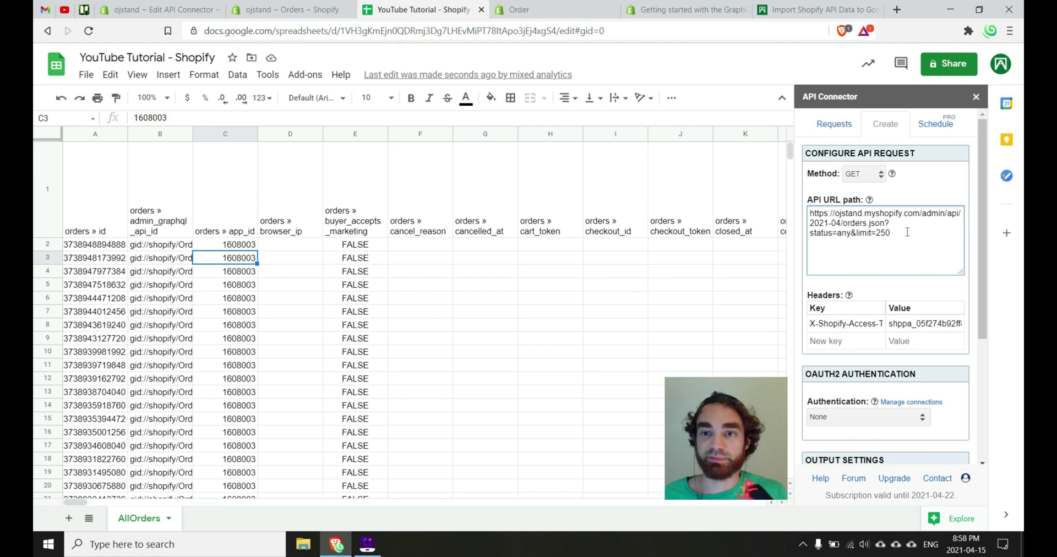
{"action": "scroll", "coordinate": [880, 236], "scroll_direction": "down", "scroll_amount": 1}
{"action": "scroll", "coordinate": [911, 193], "scroll_direction": "up", "scroll_amount": 1}
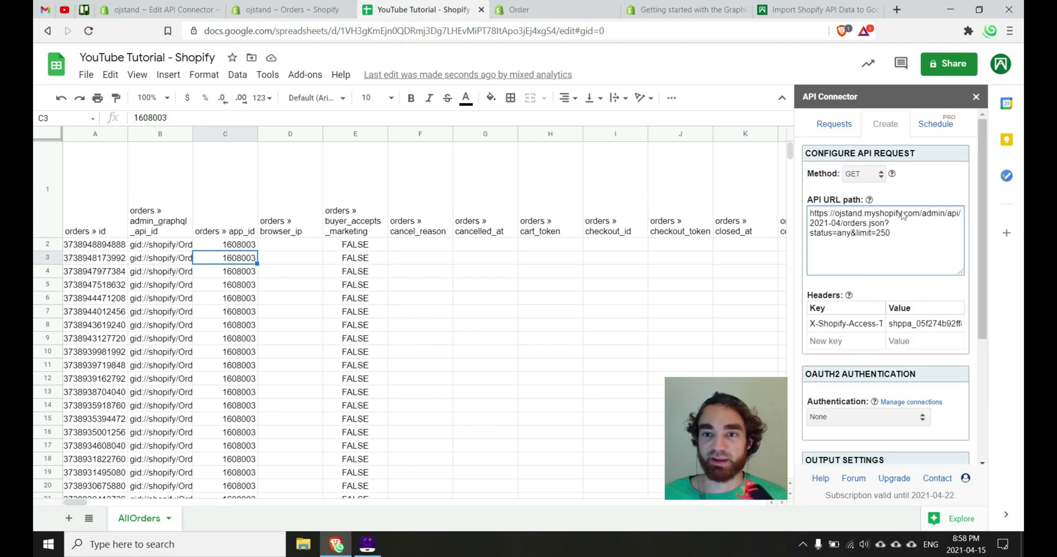
{"action": "scroll", "coordinate": [902, 249], "scroll_direction": "down", "scroll_amount": 4}
{"action": "left_click", "coordinate": [885, 400]}
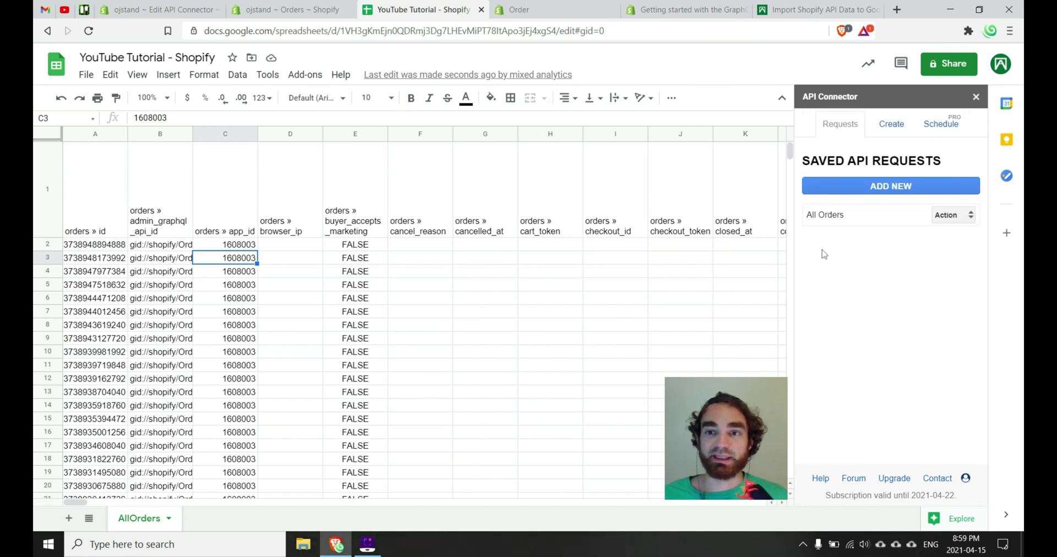
Start a new API request and copy the example base Shopify URL from the Mixed Analytics article.
{"action": "left_click", "coordinate": [892, 187]}
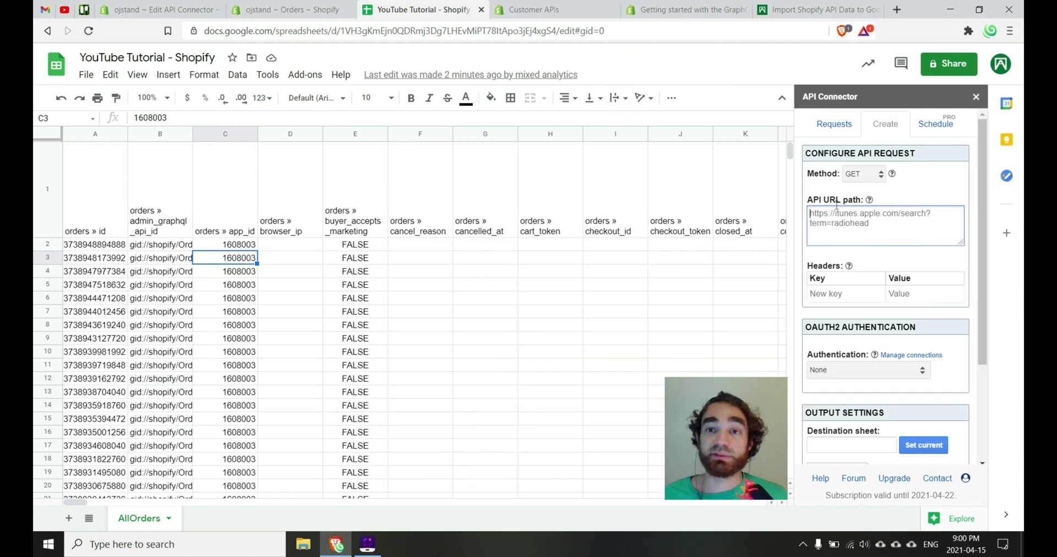
{"action": "left_click", "coordinate": [828, 8]}
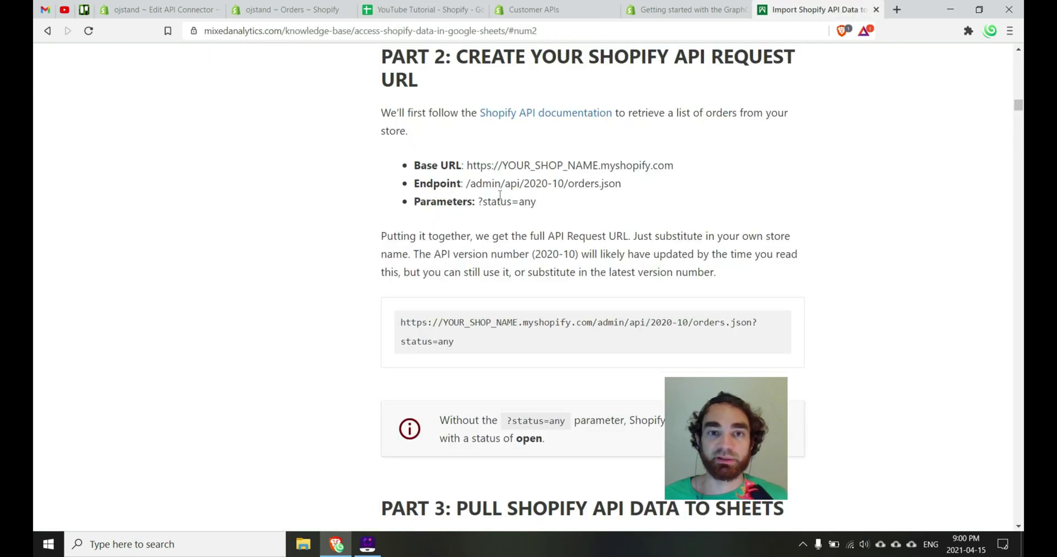
{"action": "scroll", "coordinate": [502, 175], "scroll_direction": "up", "scroll_amount": 10}
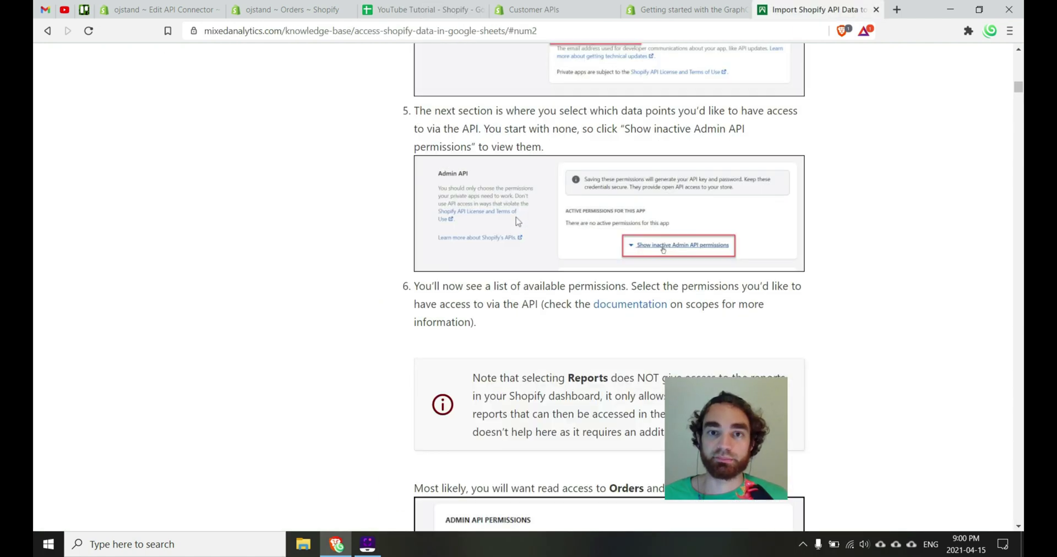
{"action": "scroll", "coordinate": [517, 222], "scroll_direction": "down", "scroll_amount": 15}
{"action": "scroll", "coordinate": [507, 254], "scroll_direction": "up", "scroll_amount": 5}
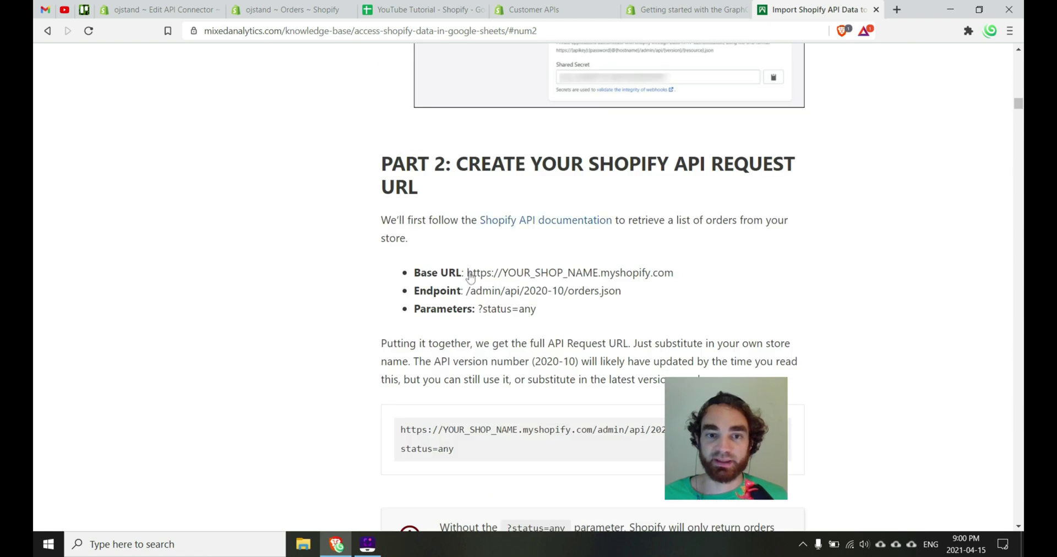
{"action": "left_click_drag", "start_coordinate": [467, 275], "coordinate": [678, 281]}
{"action": "key", "text": "ctrl+c"}
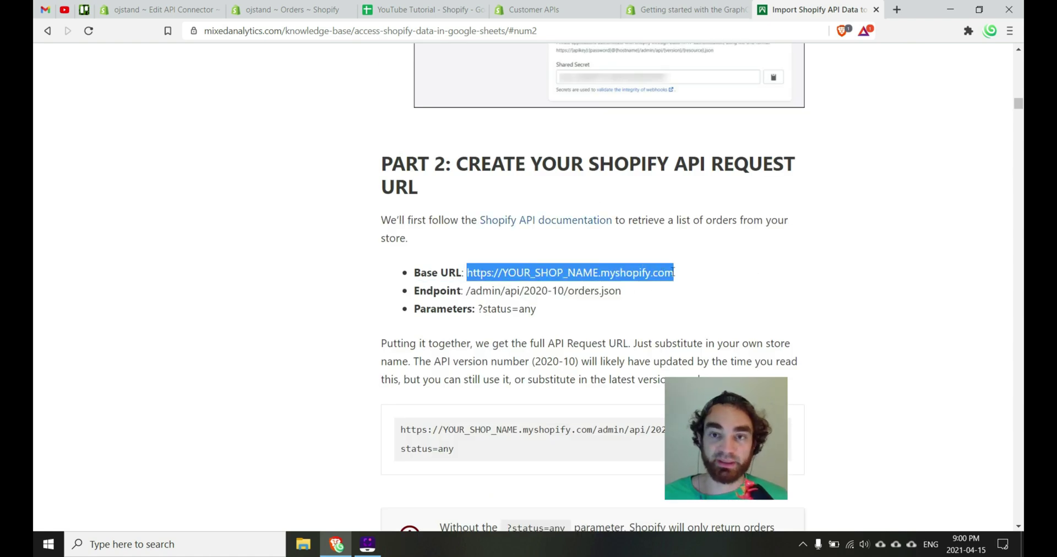
{"action": "left_click", "coordinate": [418, 9]}
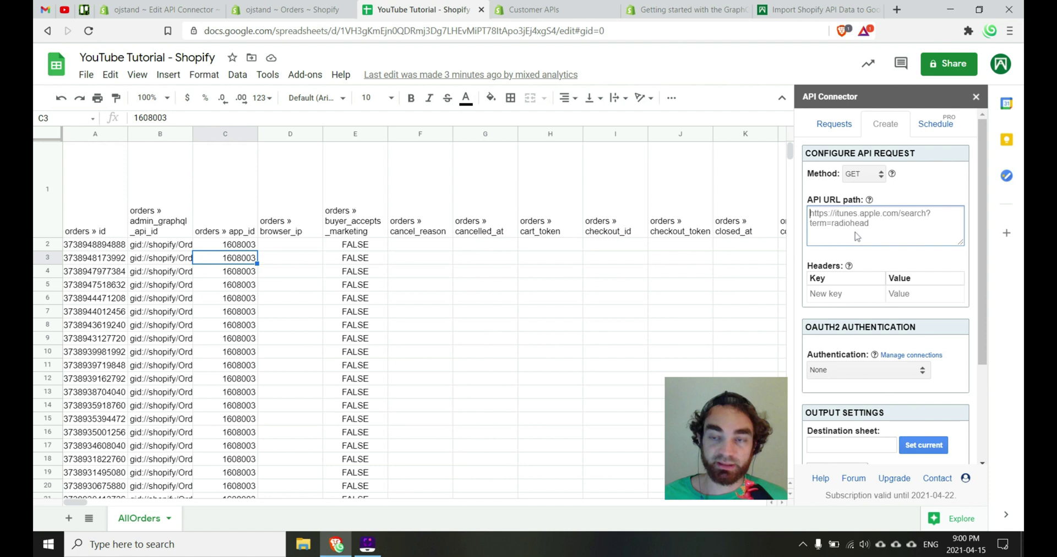
Paste the base URL into the new request and replace the shop placeholder with ojstand.
{"action": "key", "text": "ctrl+v"}
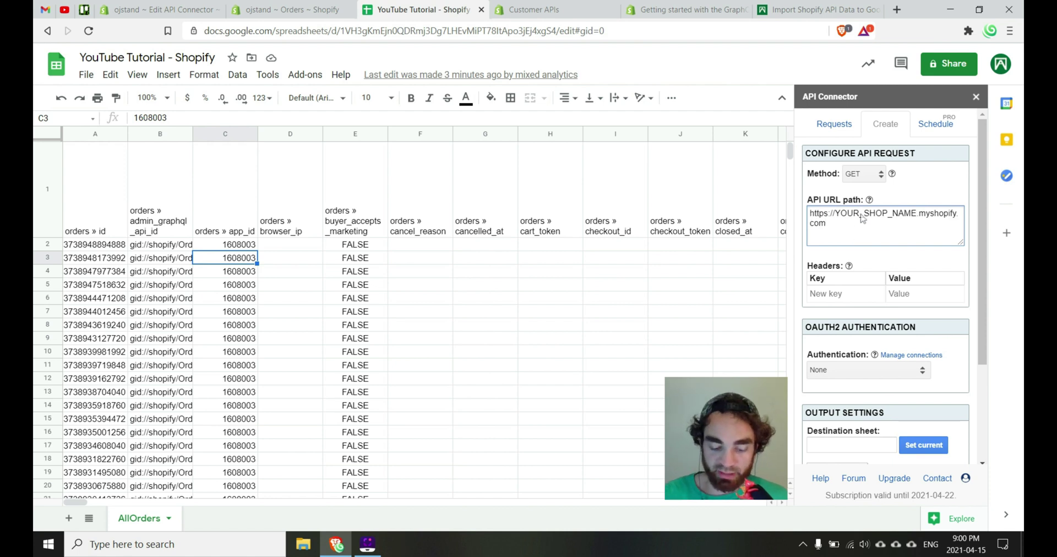
{"action": "left_click", "coordinate": [862, 216]}
{"action": "type", "text": "ojstand"}
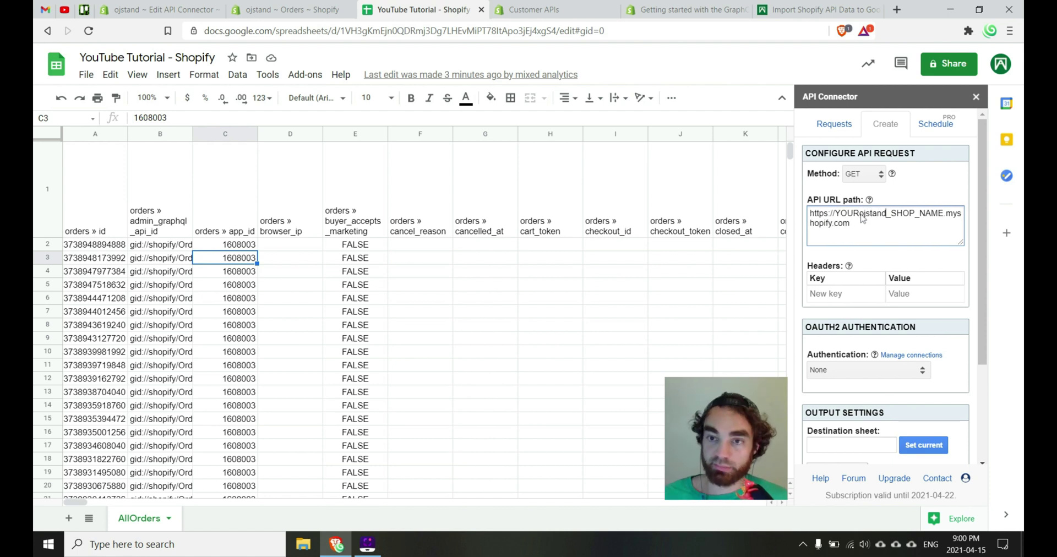
{"action": "double_click", "coordinate": [862, 218]}
{"action": "type", "text": "ojstand"}
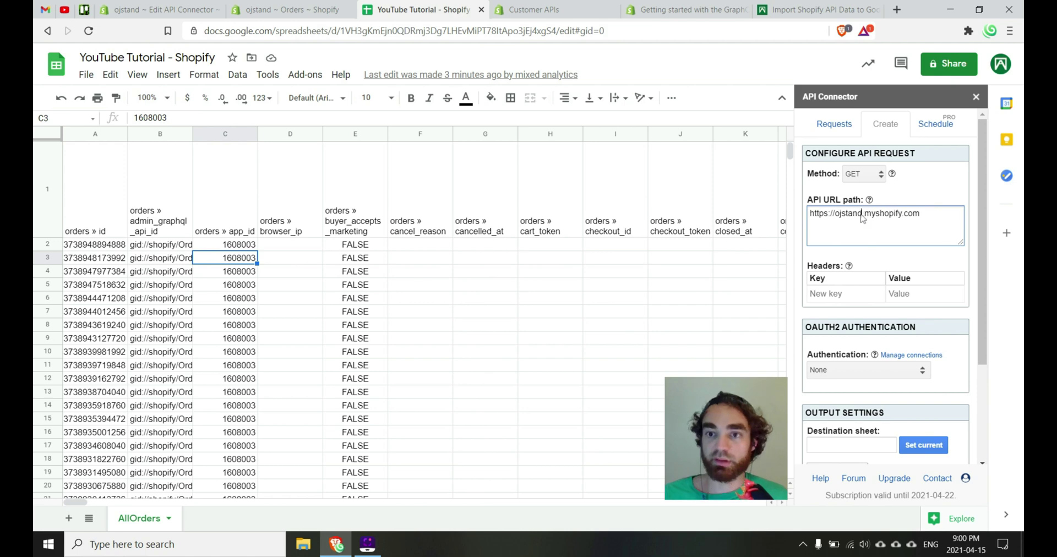
Copy the customers endpoint from the Customer API reference and append /admin/api/2021-04/customers.json to the URL.
{"action": "left_click", "coordinate": [535, 9]}
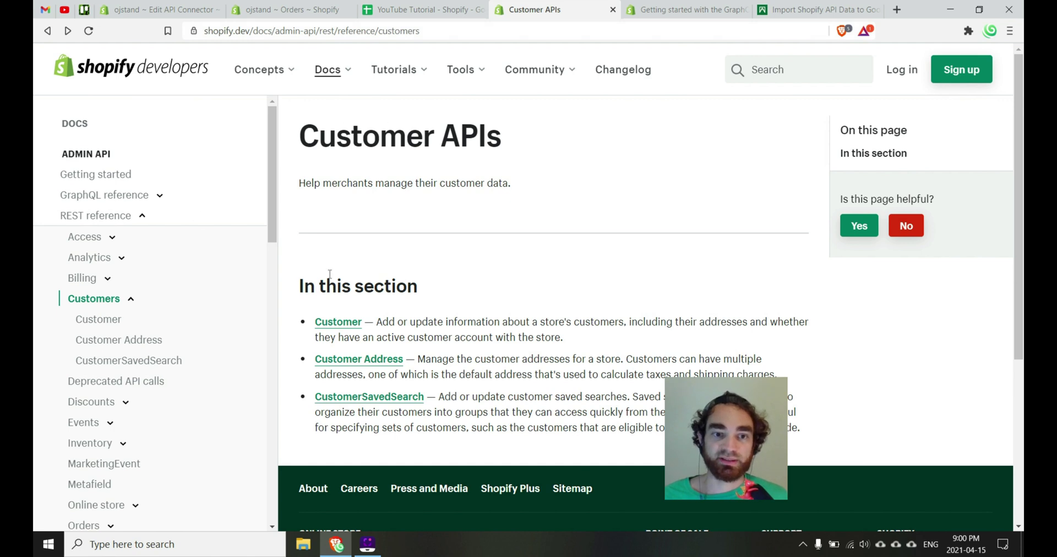
{"action": "left_click", "coordinate": [111, 321]}
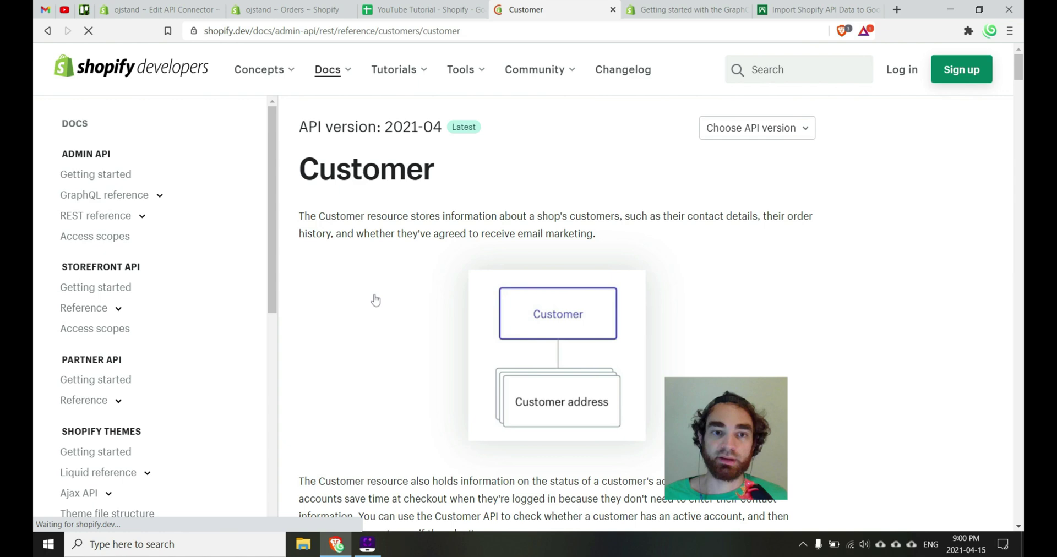
{"action": "scroll", "coordinate": [375, 300], "scroll_direction": "down", "scroll_amount": 10}
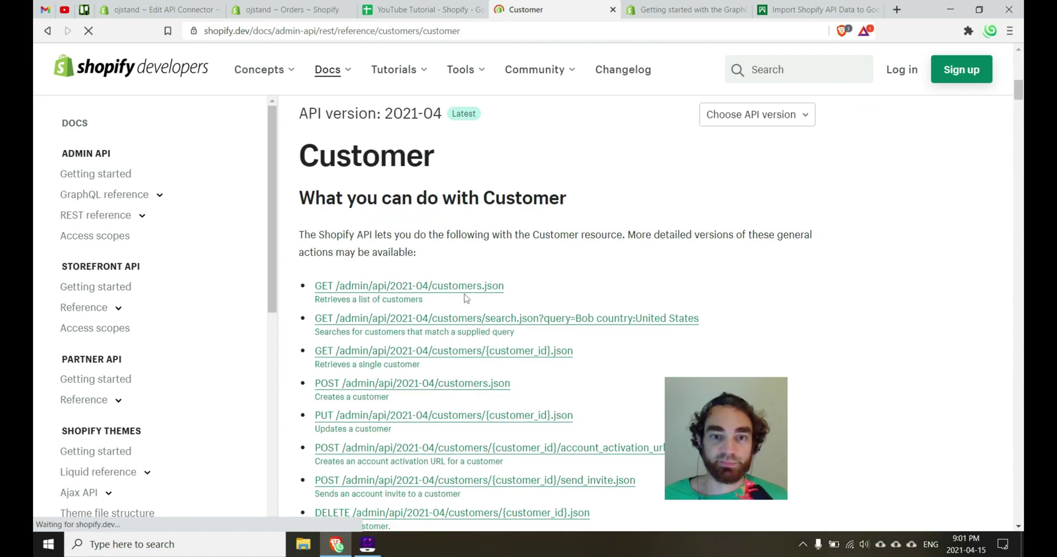
{"action": "left_click_drag", "start_coordinate": [491, 286], "coordinate": [424, 286]}
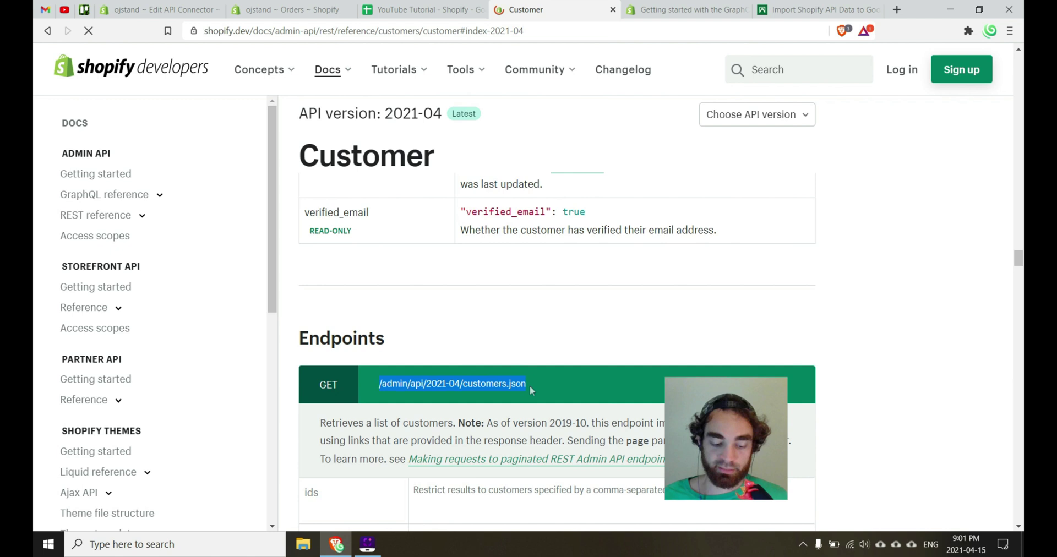
{"action": "key", "text": "ctrl+shift+Tab"}
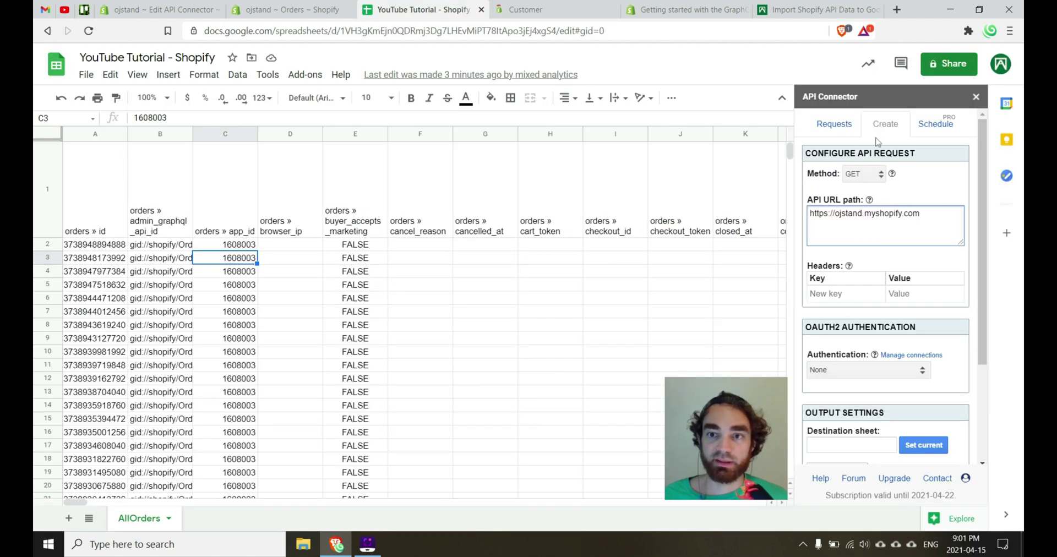
{"action": "left_click", "coordinate": [926, 226]}
{"action": "type", "text": "/admin/api/2021-04/customers.json"}
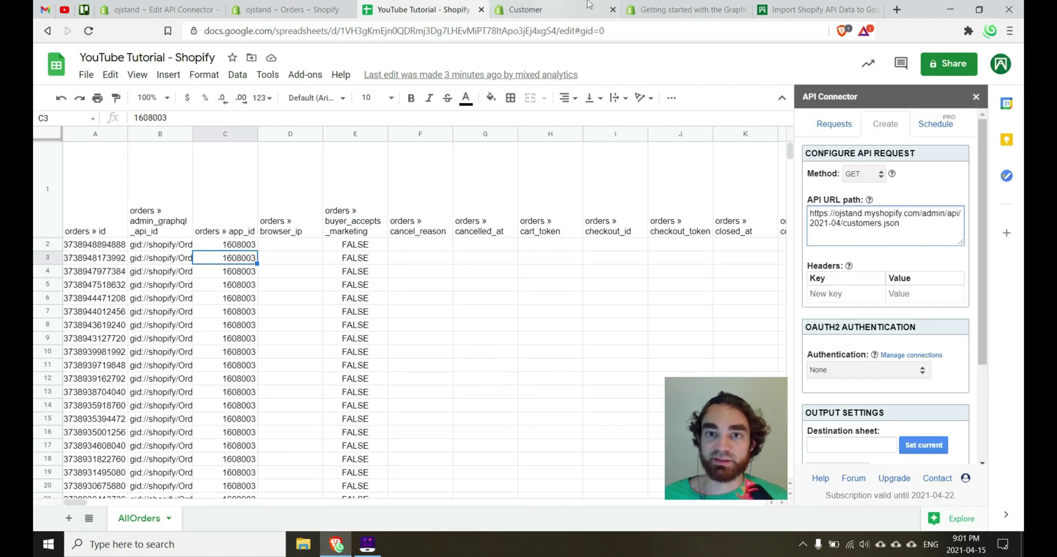
Copy X-Shopify-Access-Token from the Getting started docs into the request's header key.
{"action": "left_click", "coordinate": [682, 9]}
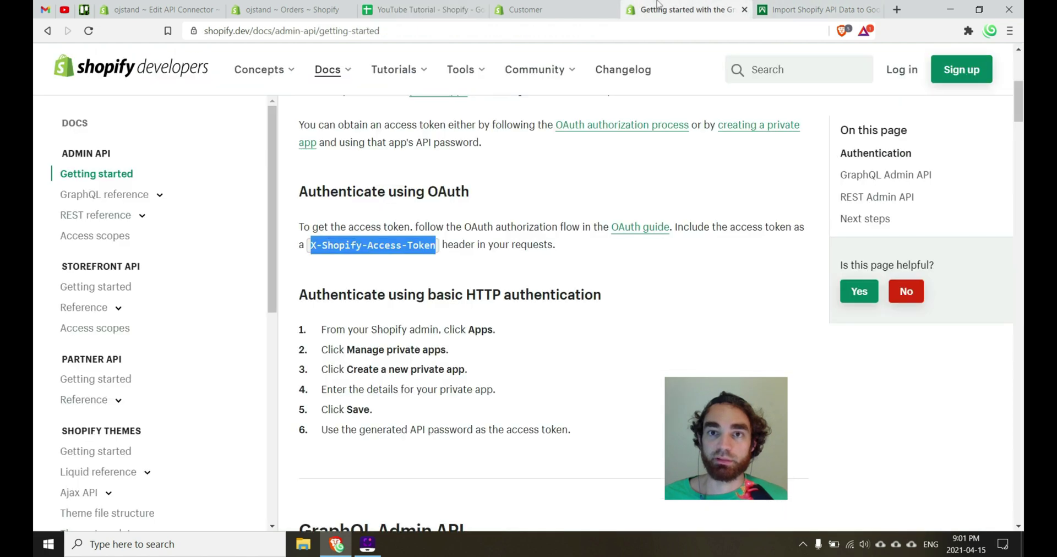
{"action": "triple_click", "coordinate": [375, 247]}
{"action": "left_click", "coordinate": [349, 250]}
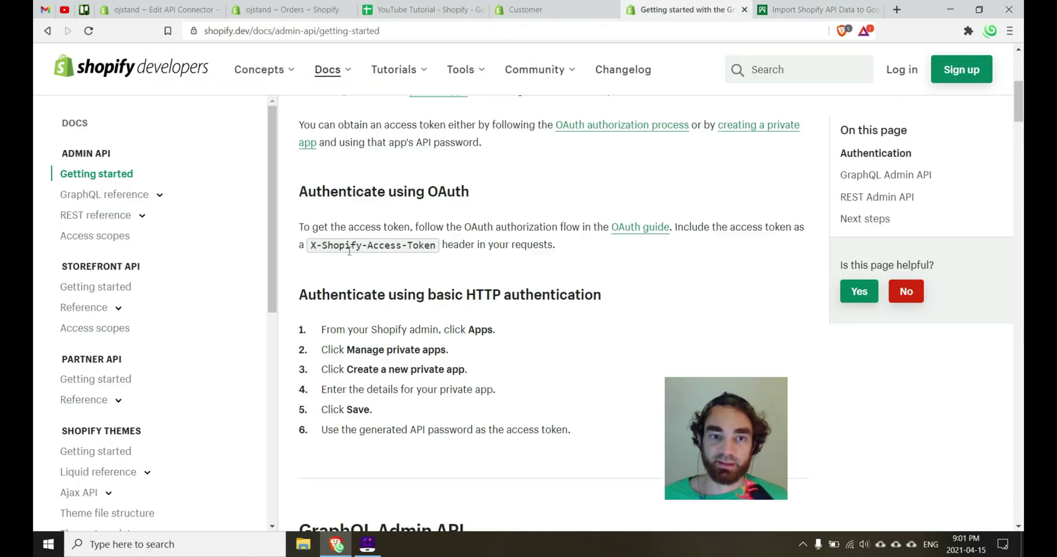
{"action": "left_click_drag", "start_coordinate": [313, 248], "coordinate": [437, 247]}
{"action": "key", "text": "ctrl+c"}
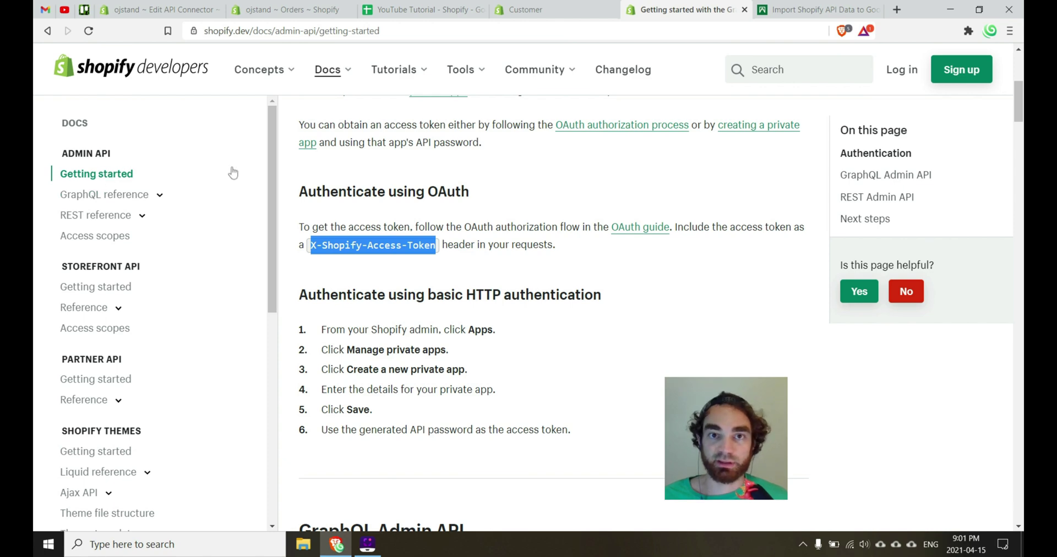
{"action": "left_click", "coordinate": [424, 10]}
{"action": "left_click", "coordinate": [845, 294]}
{"action": "key", "text": "ctrl+v"}
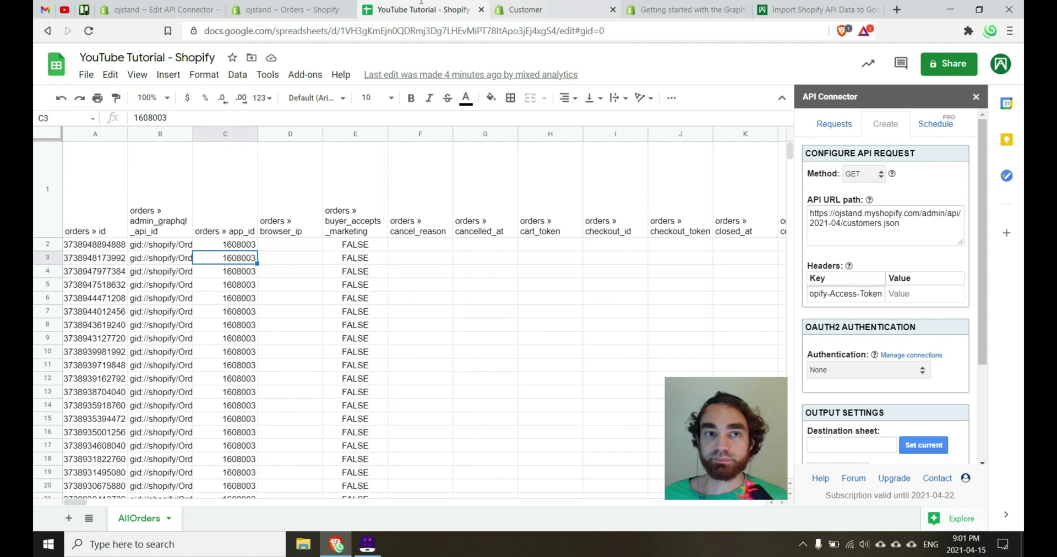
Copy the private app's API password from Shopify admin and paste it as the header value.
{"action": "left_click", "coordinate": [165, 9]}
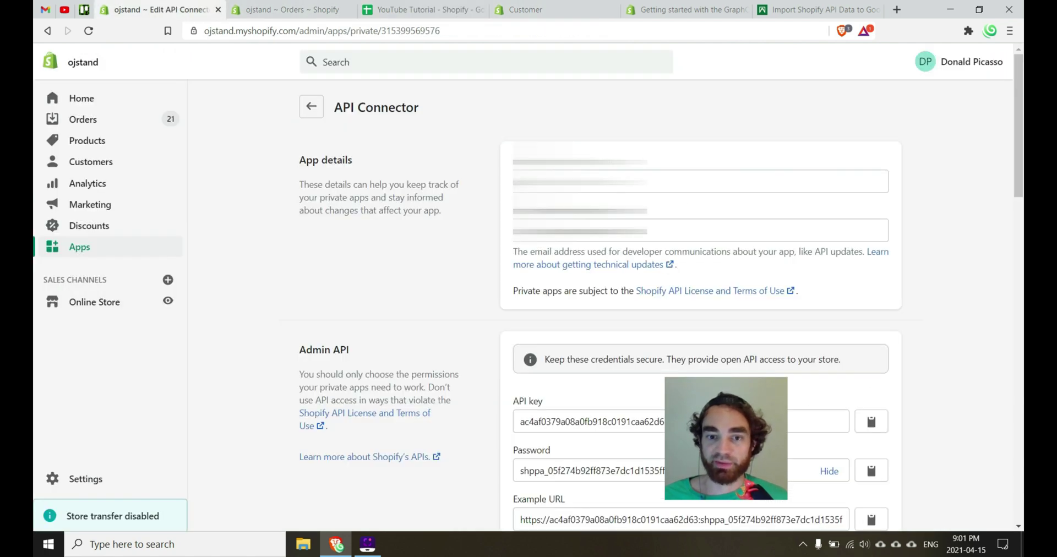
{"action": "left_click", "coordinate": [871, 471]}
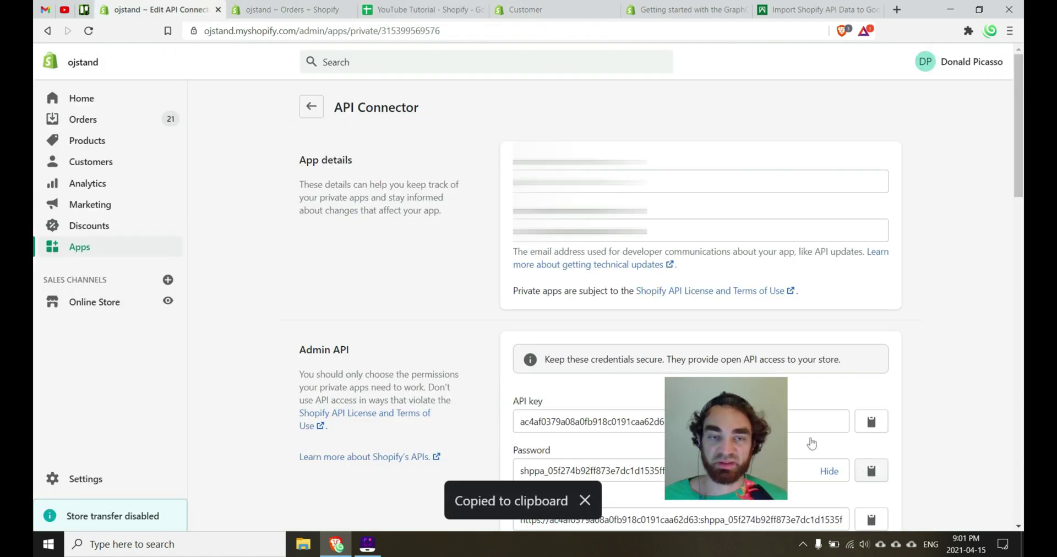
{"action": "left_click", "coordinate": [537, 10]}
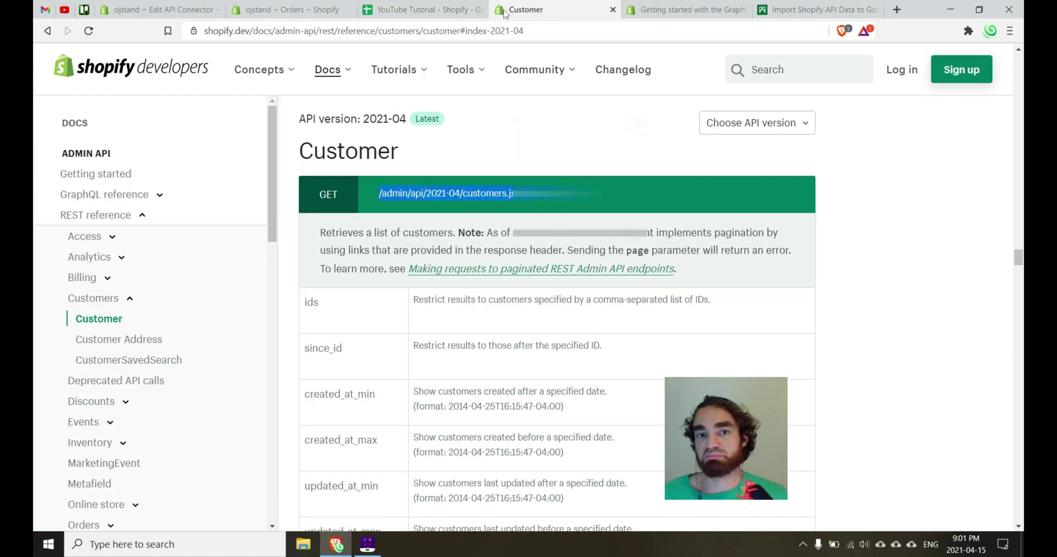
{"action": "left_click", "coordinate": [439, 5]}
{"action": "left_click", "coordinate": [934, 293]}
{"action": "key", "text": "ctrl+v"}
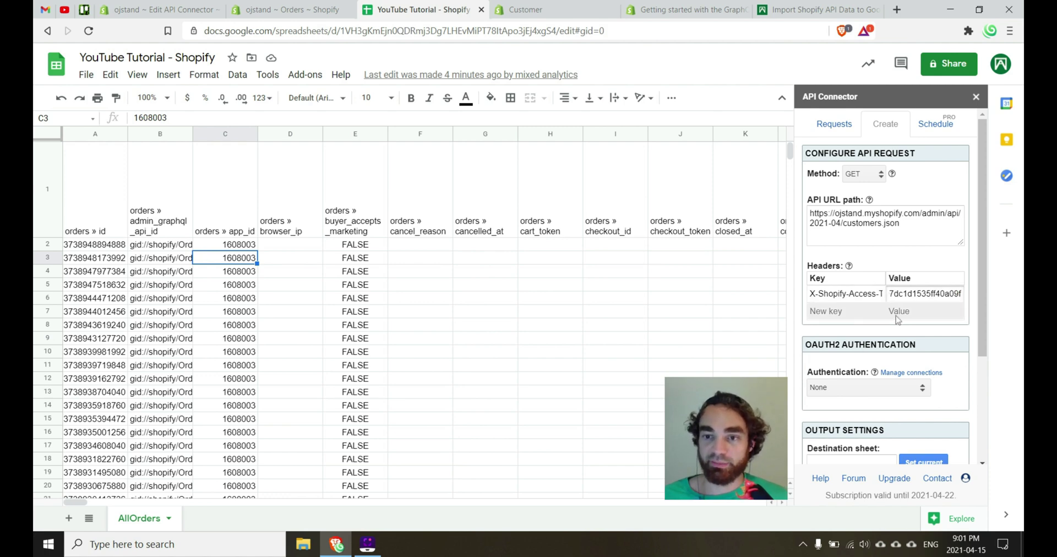
{"action": "scroll", "coordinate": [887, 350], "scroll_direction": "down", "scroll_amount": 2}
Add a sheet, delete the extra Sheet3, and rename Sheet2 to Customers.
{"action": "left_click", "coordinate": [69, 518]}
{"action": "left_click", "coordinate": [68, 517]}
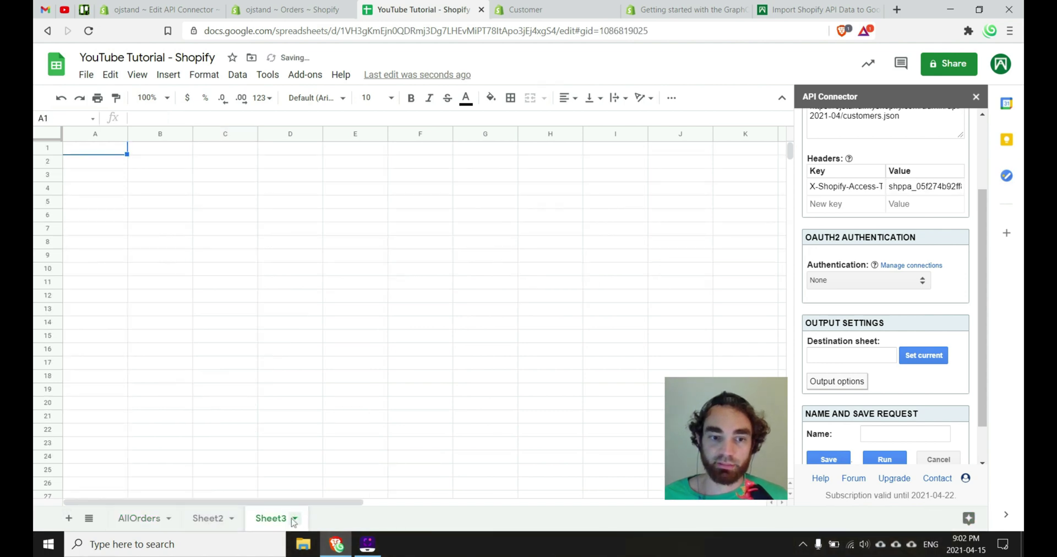
{"action": "left_click", "coordinate": [295, 518]}
{"action": "left_click", "coordinate": [286, 294]}
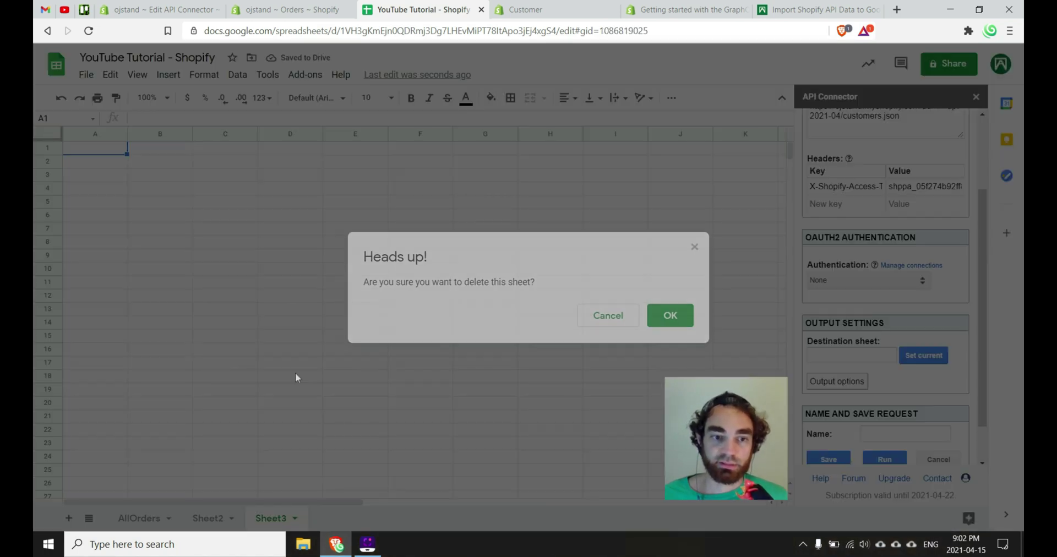
{"action": "left_click", "coordinate": [669, 315]}
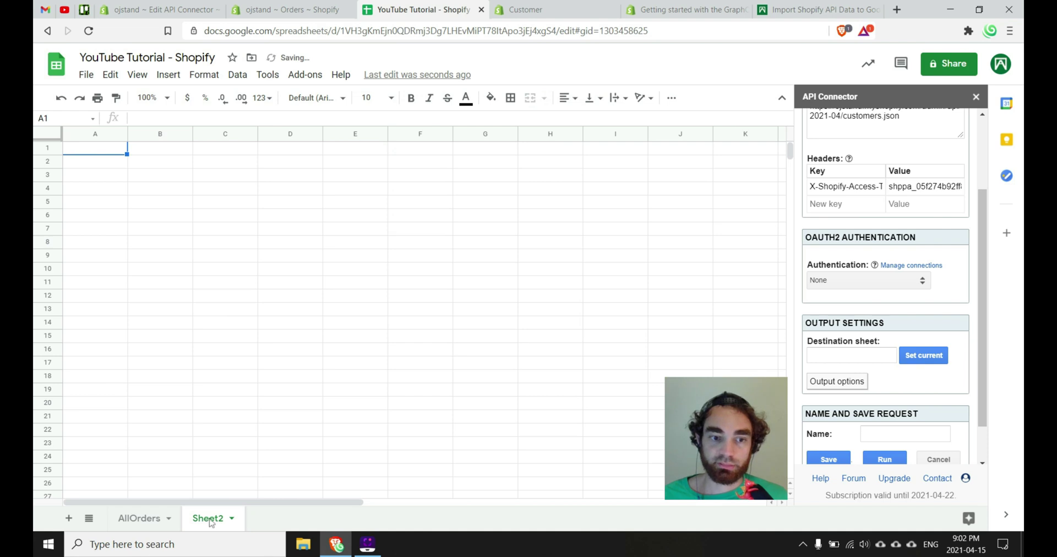
{"action": "double_click", "coordinate": [209, 519]}
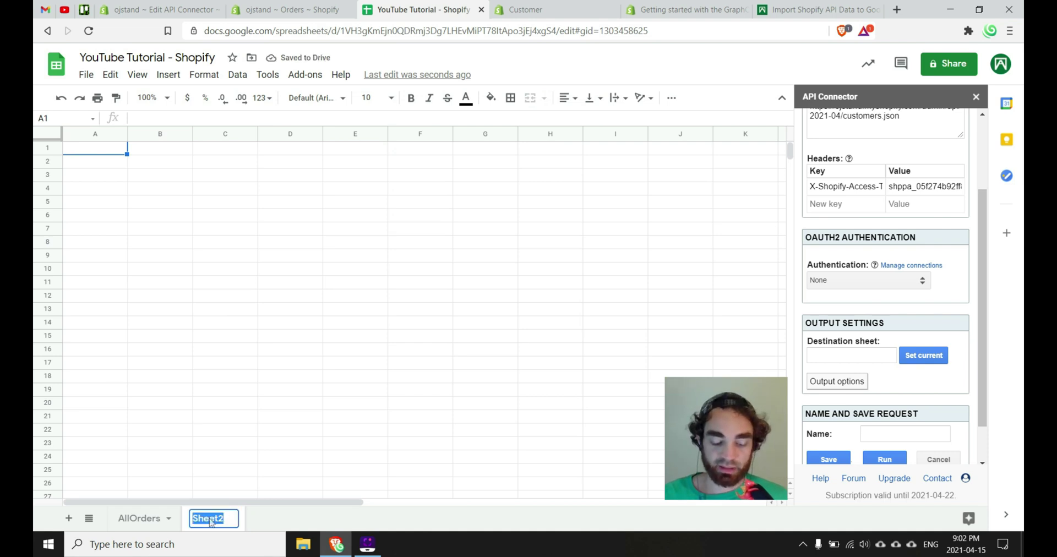
{"action": "type", "text": "Customers"}
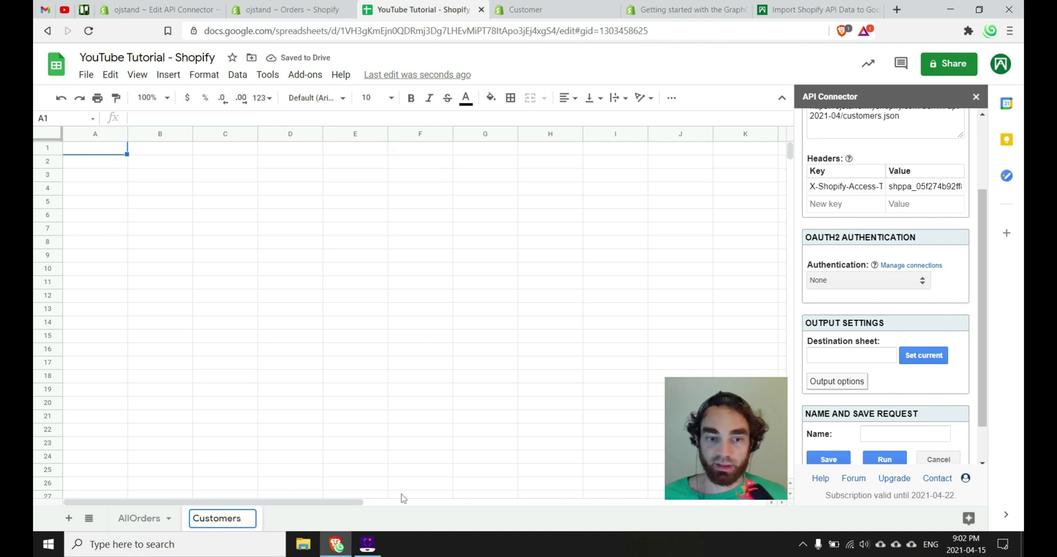
{"action": "left_click", "coordinate": [414, 518]}
Set the Customers sheet as the request's destination and name the request Customer.
{"action": "left_click", "coordinate": [929, 355]}
{"action": "scroll", "coordinate": [908, 388], "scroll_direction": "down", "scroll_amount": 1}
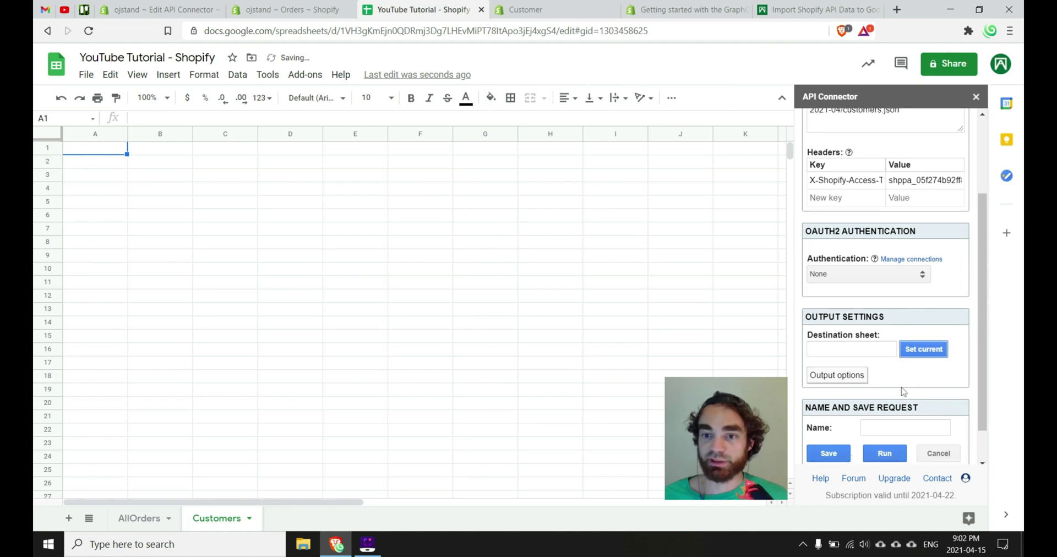
{"action": "left_click", "coordinate": [900, 386]}
{"action": "type", "text": "Customers"}
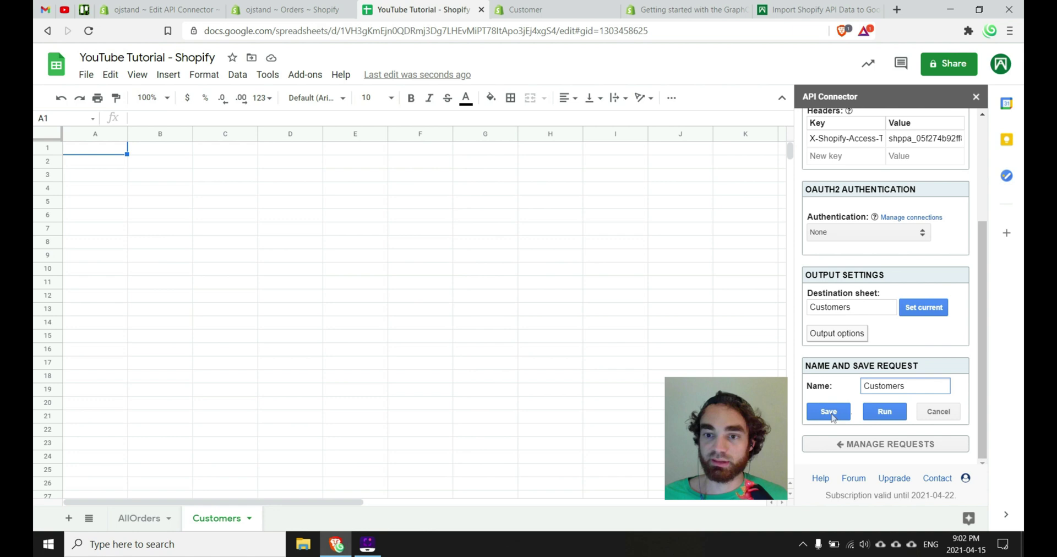
Save and run the Customers request, importing 11 Shopify customers into the Customers sheet.
{"action": "left_click", "coordinate": [831, 410]}
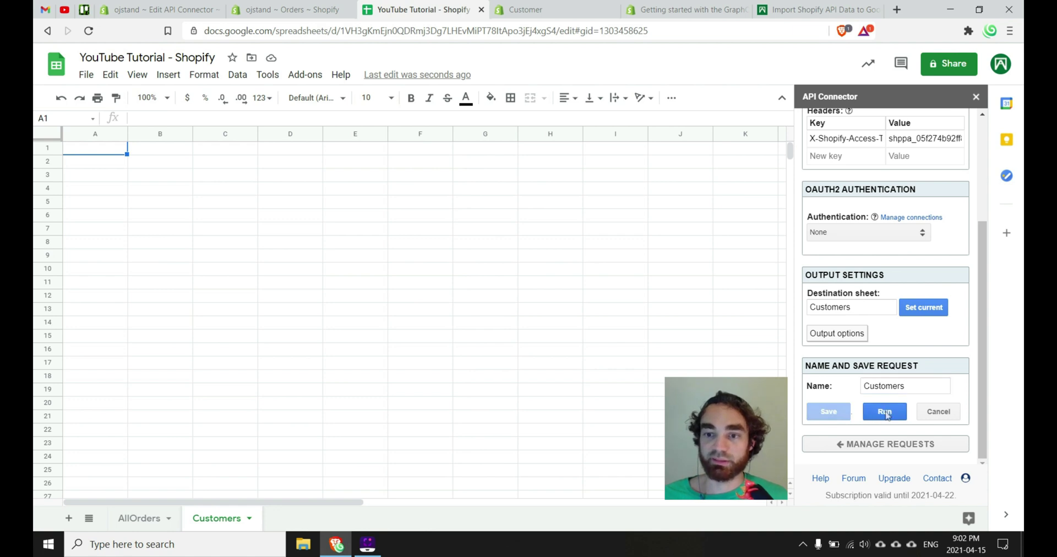
{"action": "left_click", "coordinate": [884, 411]}
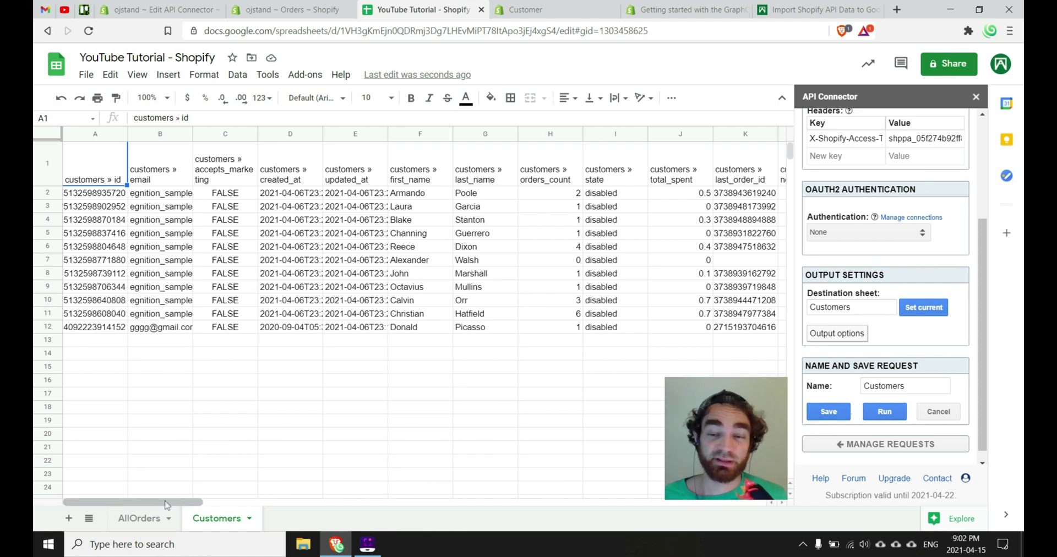
{"action": "left_click_drag", "start_coordinate": [166, 505], "coordinate": [94, 385]}
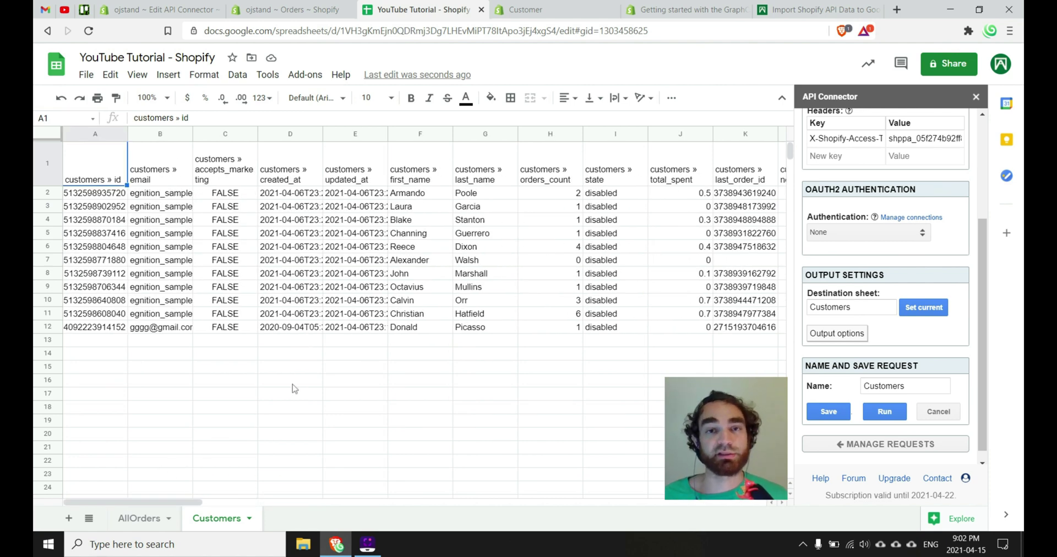
Add a new sheet and rename it Products.
{"action": "left_click", "coordinate": [68, 518]}
{"action": "double_click", "coordinate": [295, 519]}
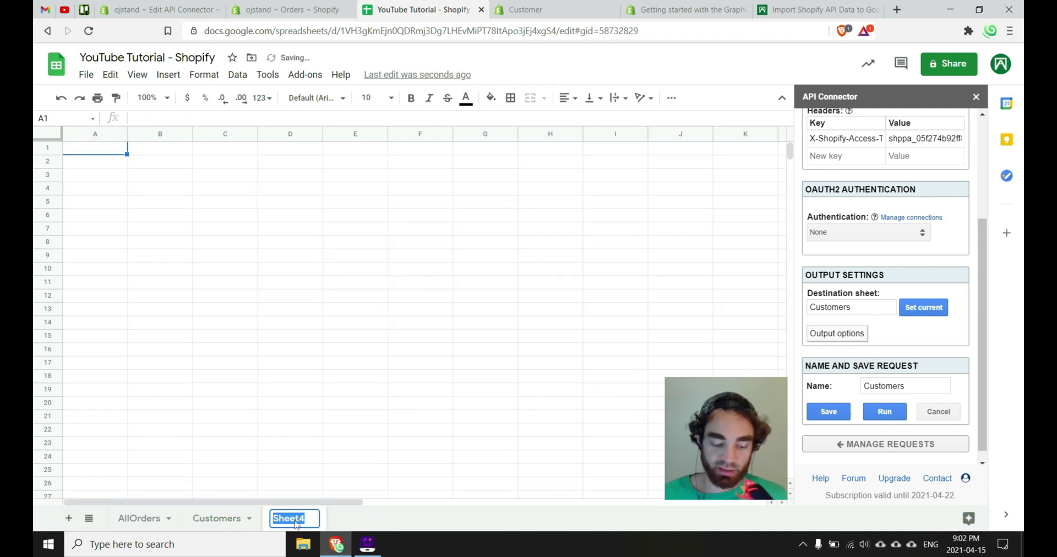
{"action": "type", "text": "Products"}
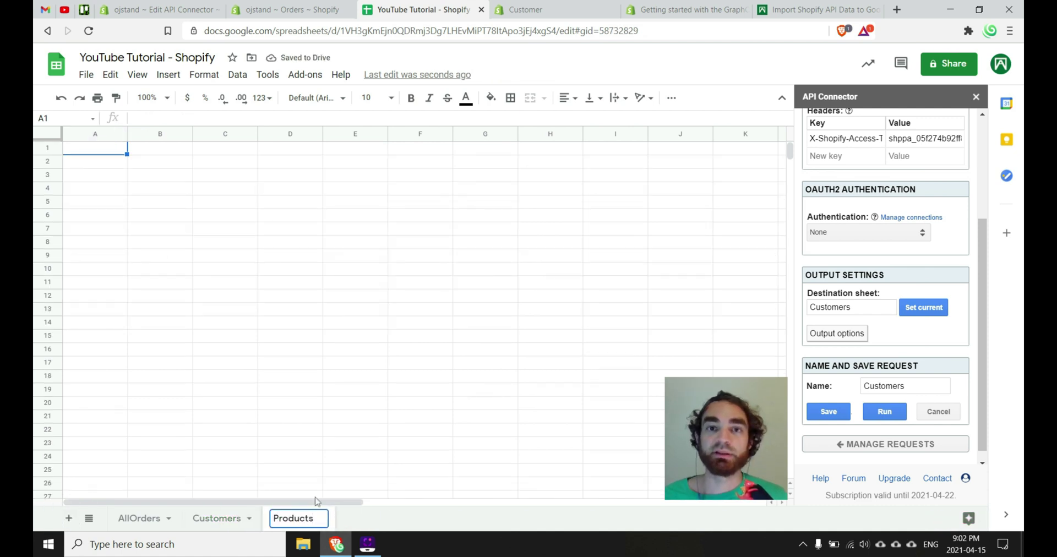
{"action": "left_click", "coordinate": [198, 181]}
{"action": "left_click", "coordinate": [107, 150]}
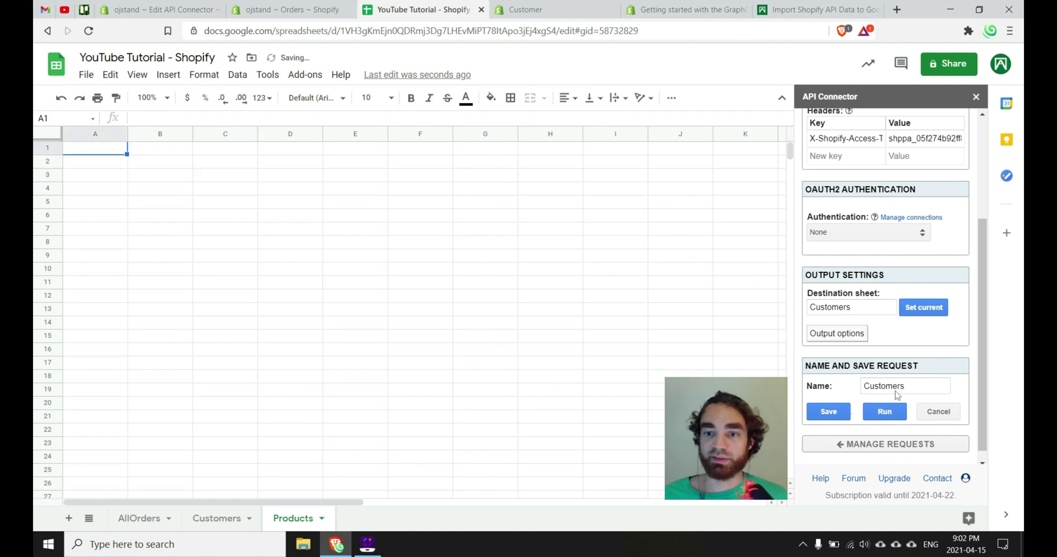
{"action": "left_click", "coordinate": [828, 411]}
{"action": "left_click", "coordinate": [886, 432]}
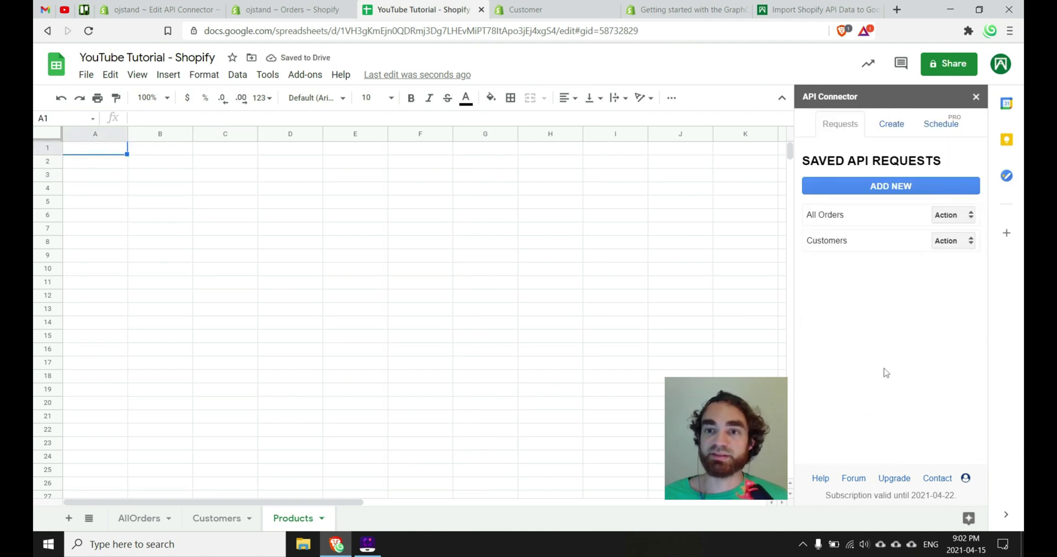
{"action": "left_click", "coordinate": [881, 185]}
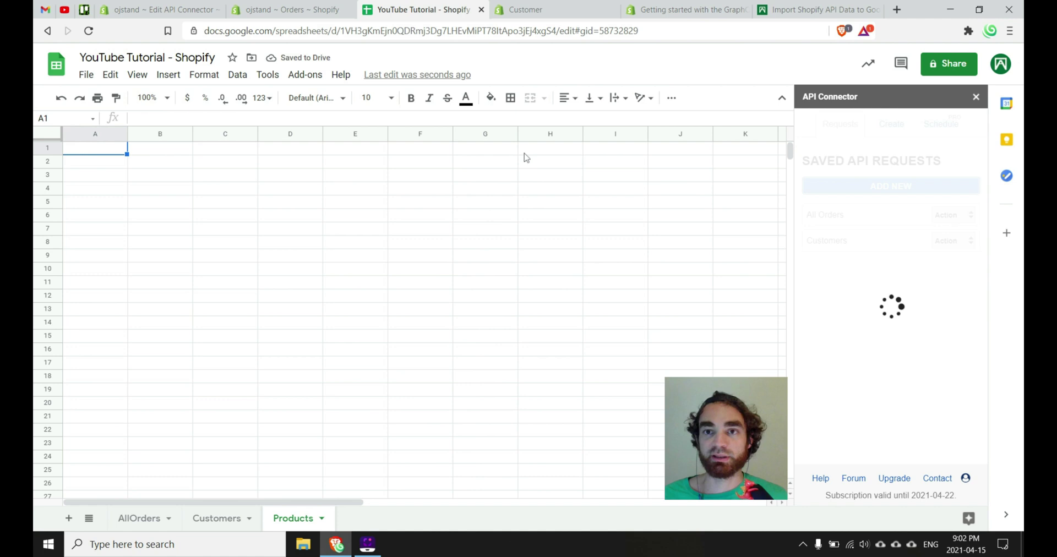
{"action": "key", "text": "ctrl+9"}
{"action": "triple_click", "coordinate": [573, 269]}
{"action": "left_click_drag", "start_coordinate": [683, 273], "coordinate": [469, 275]}
{"action": "key", "text": "ctrl+c"}
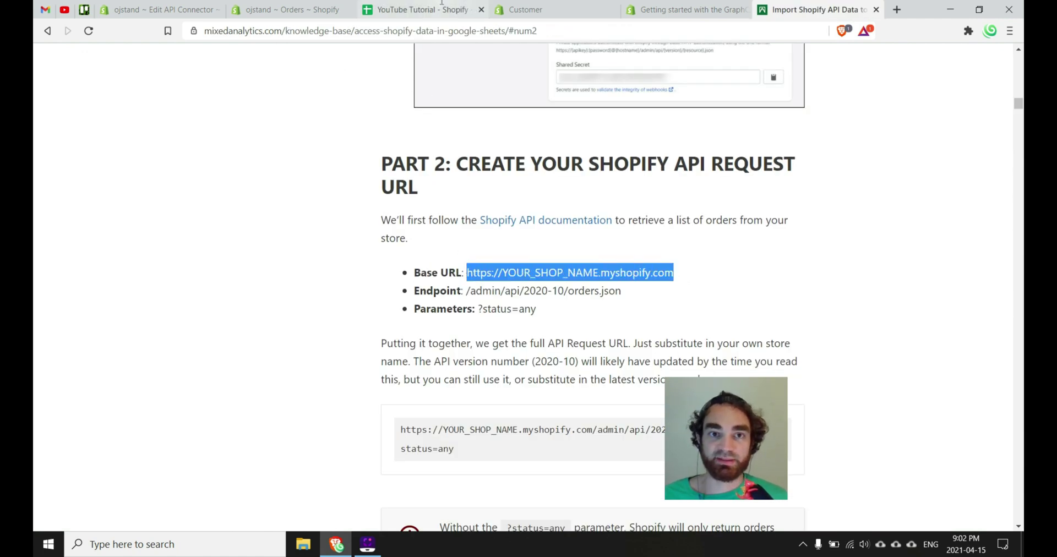
{"action": "left_click", "coordinate": [417, 9]}
{"action": "key", "text": "ctrl+v"}
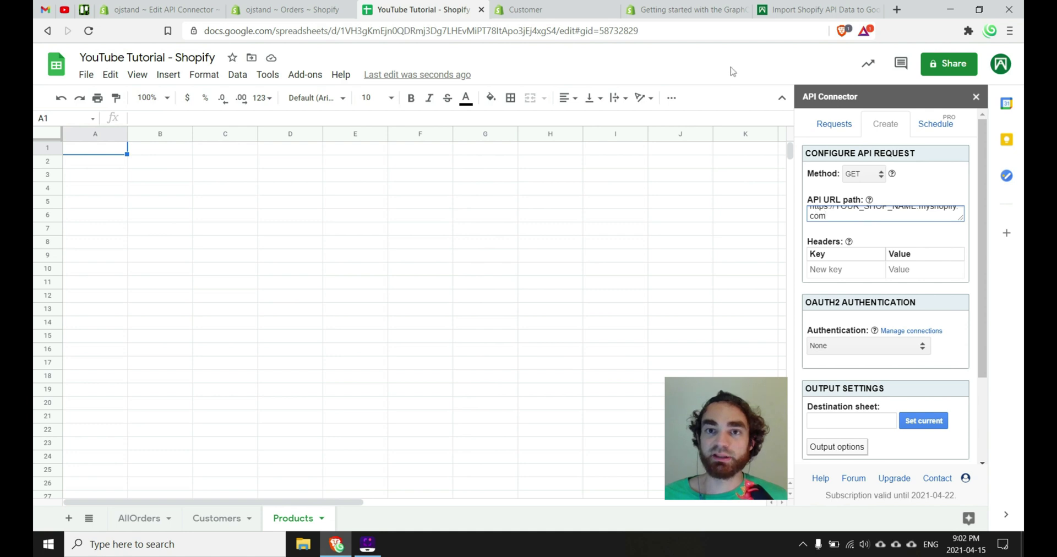
Find the GET products.json list endpoint in the Shopify Product reference docs.
{"action": "left_click", "coordinate": [550, 6]}
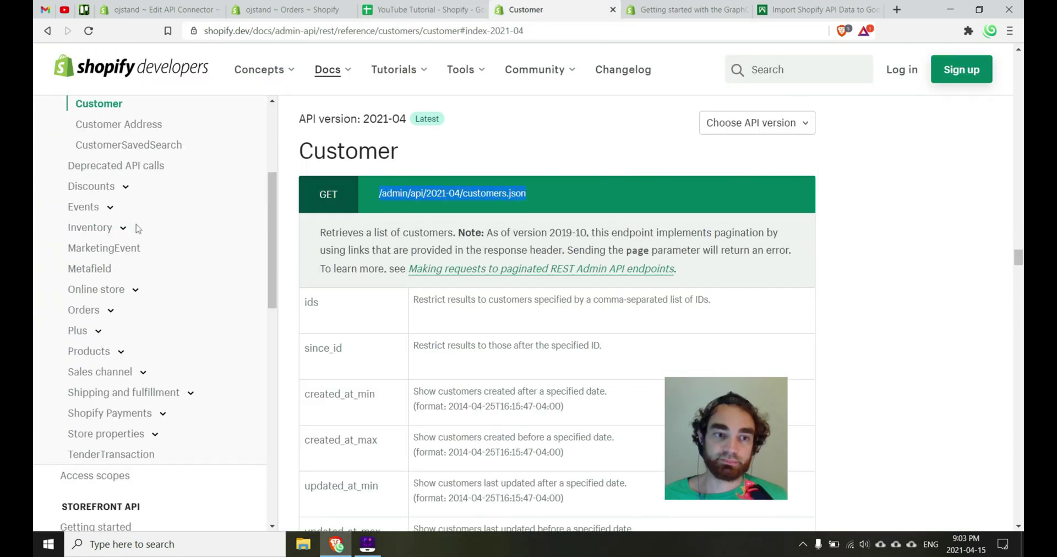
{"action": "scroll", "coordinate": [138, 229], "scroll_direction": "up", "scroll_amount": 4}
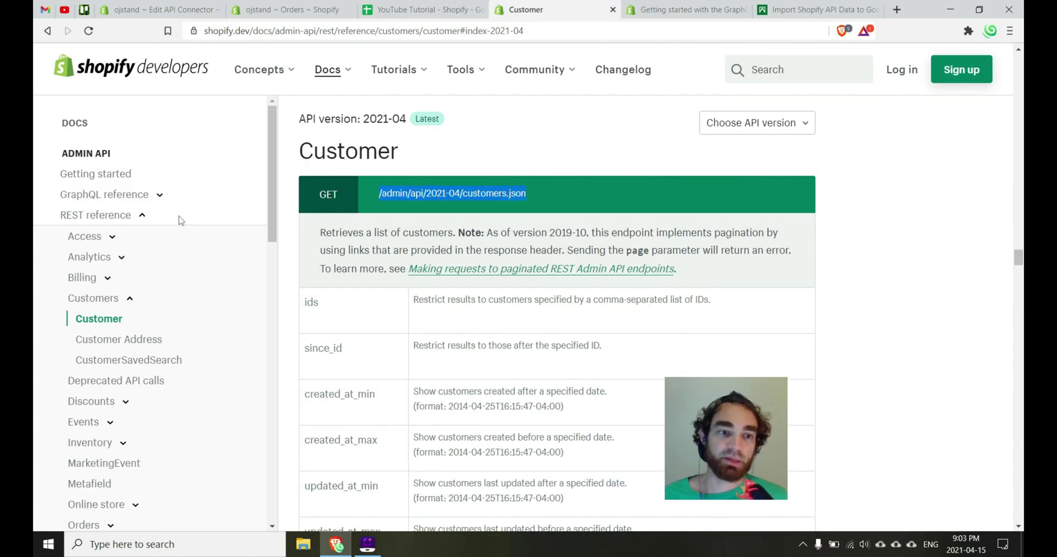
{"action": "scroll", "coordinate": [179, 226], "scroll_direction": "down", "scroll_amount": 4}
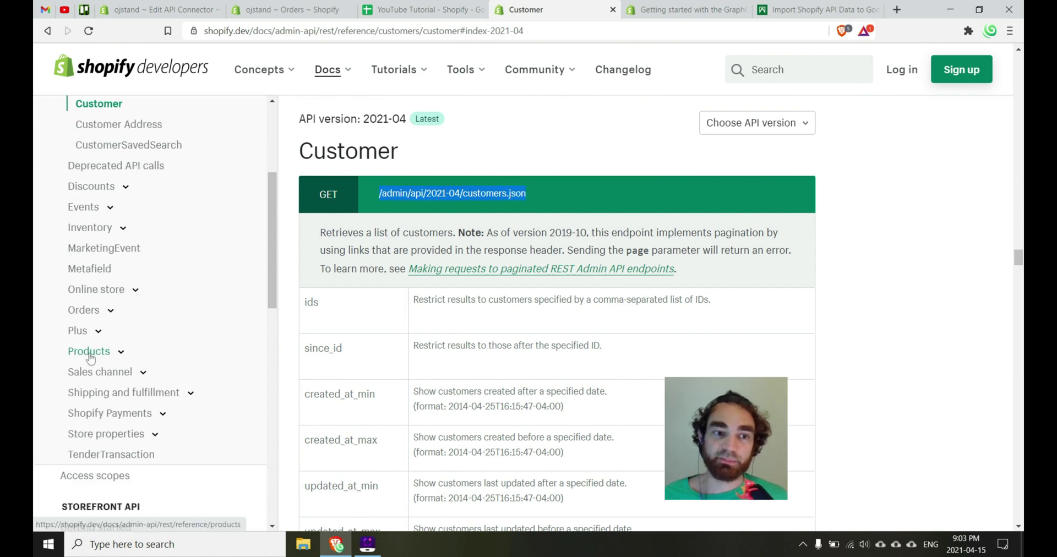
{"action": "left_click", "coordinate": [89, 352]}
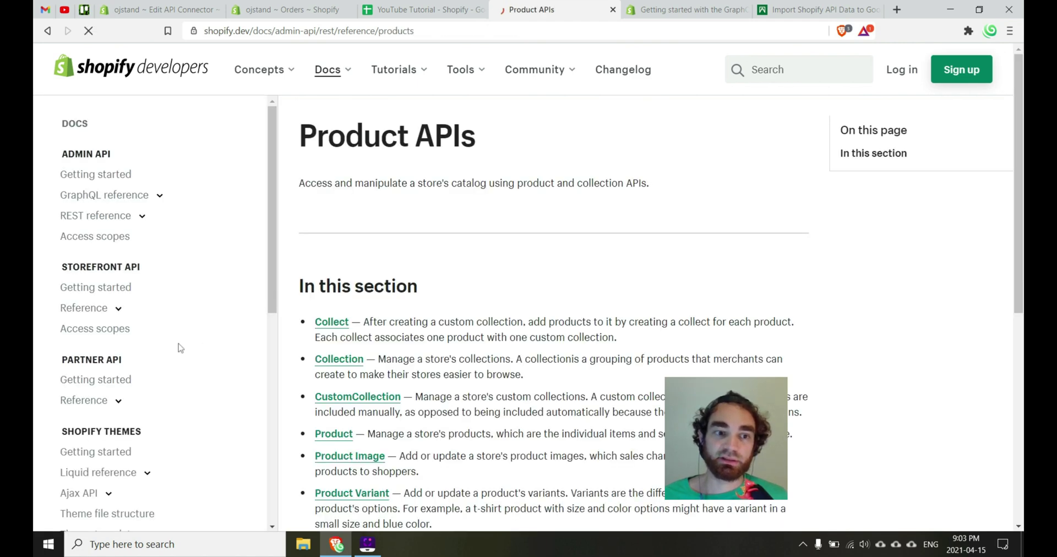
{"action": "scroll", "coordinate": [165, 385], "scroll_direction": "down", "scroll_amount": 4}
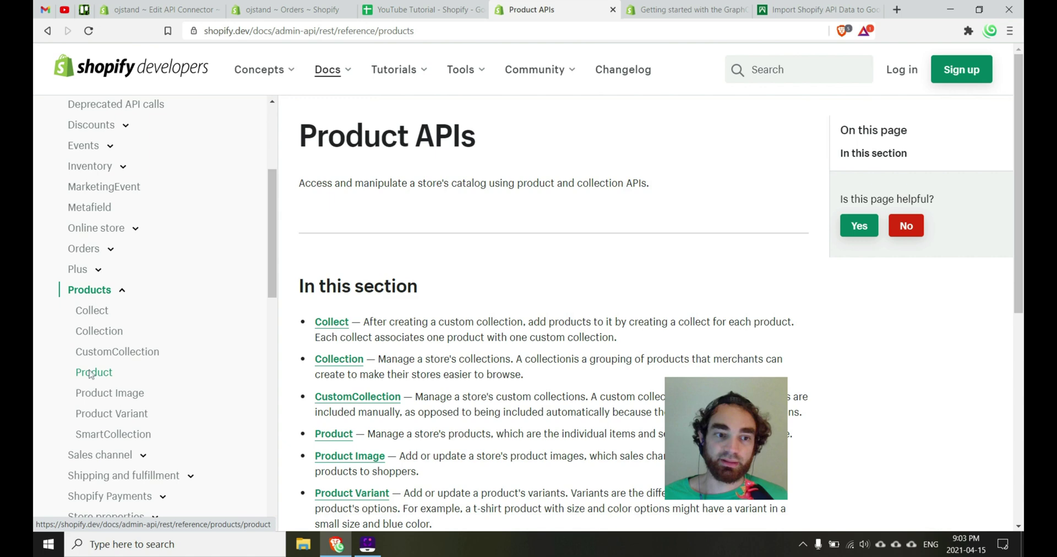
{"action": "left_click", "coordinate": [91, 375]}
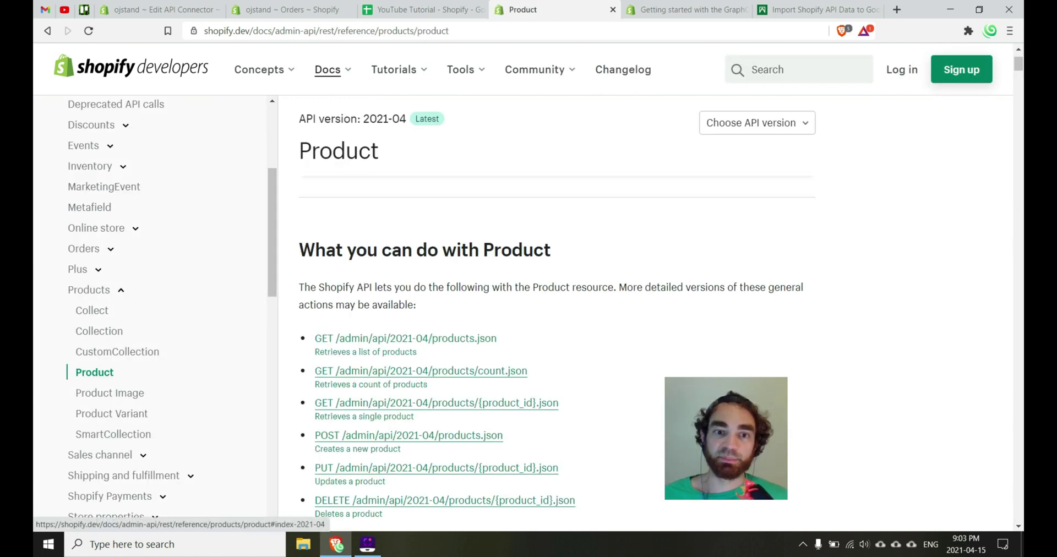
{"action": "left_click", "coordinate": [405, 338]}
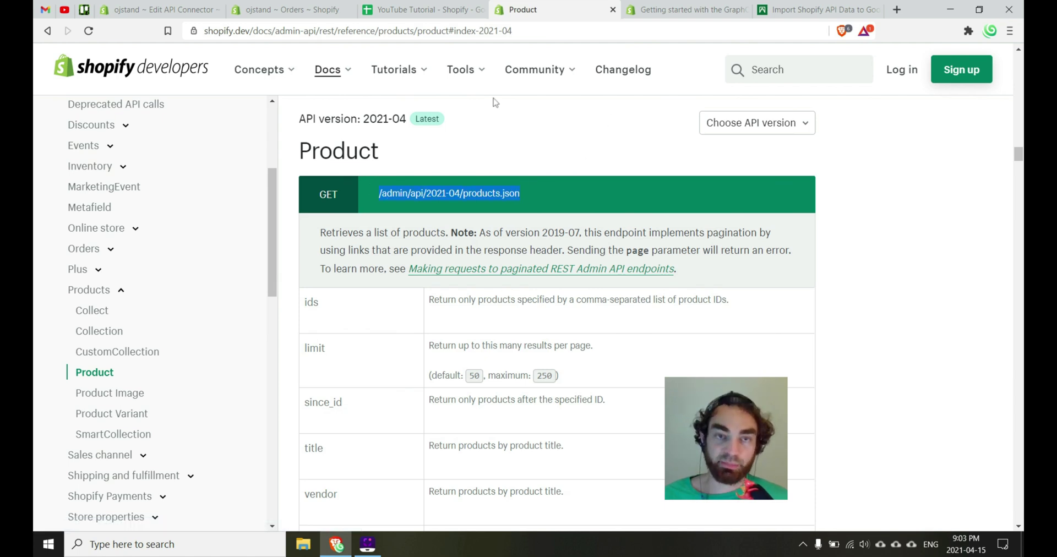
Append /admin/api/2021-04/products.json to the end of the request URL.
{"action": "left_click", "coordinate": [423, 9]}
{"action": "left_click", "coordinate": [898, 247]}
{"action": "key", "text": "ctrl+v"}
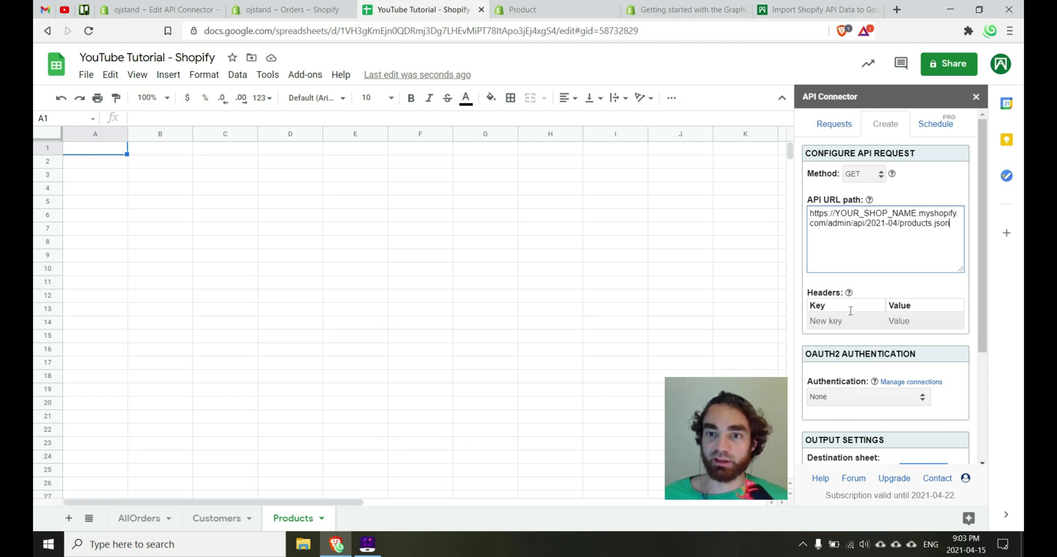
{"action": "left_click", "coordinate": [817, 9]}
Copy X-Shopify-Access-Token from the Shopify docs into the request's header Key field.
{"action": "left_click", "coordinate": [737, 5]}
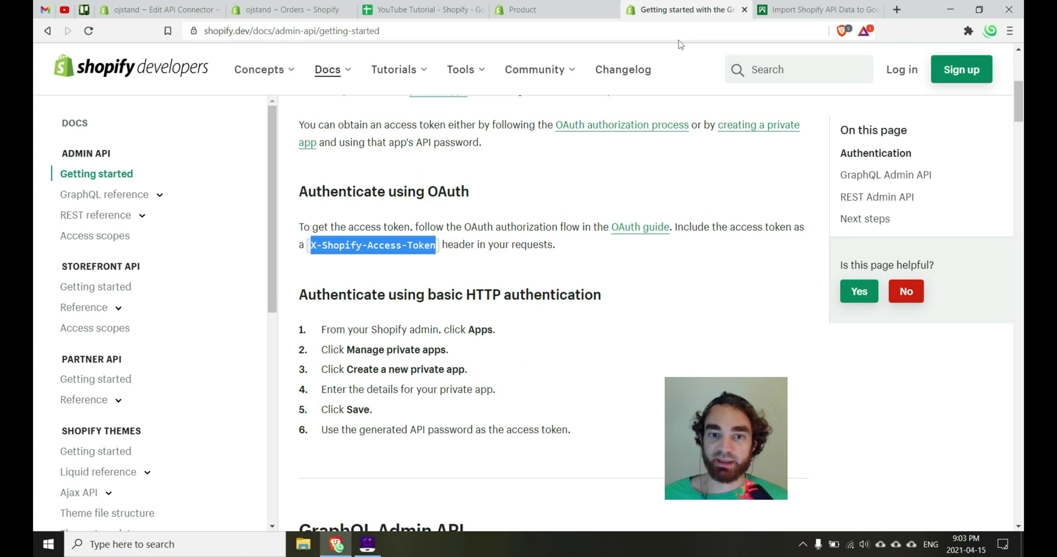
{"action": "left_click_drag", "start_coordinate": [309, 244], "coordinate": [437, 250]}
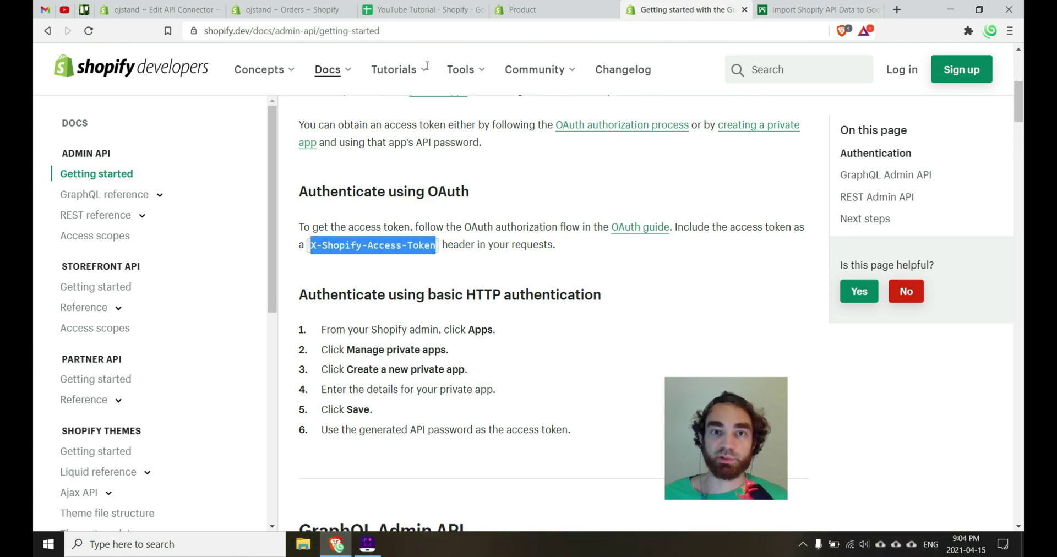
{"action": "key", "text": "ctrl+c"}
{"action": "left_click", "coordinate": [416, 10]}
{"action": "left_click", "coordinate": [837, 321]}
{"action": "key", "text": "ctrl+v"}
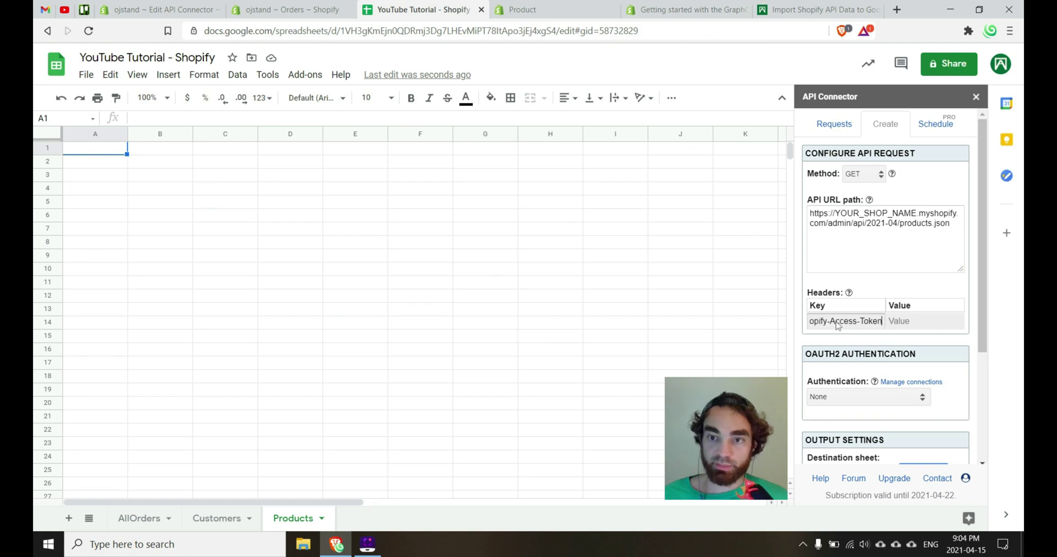
Paste the private app password as the header Value and set output to the current Products sheet.
{"action": "left_click", "coordinate": [174, 7]}
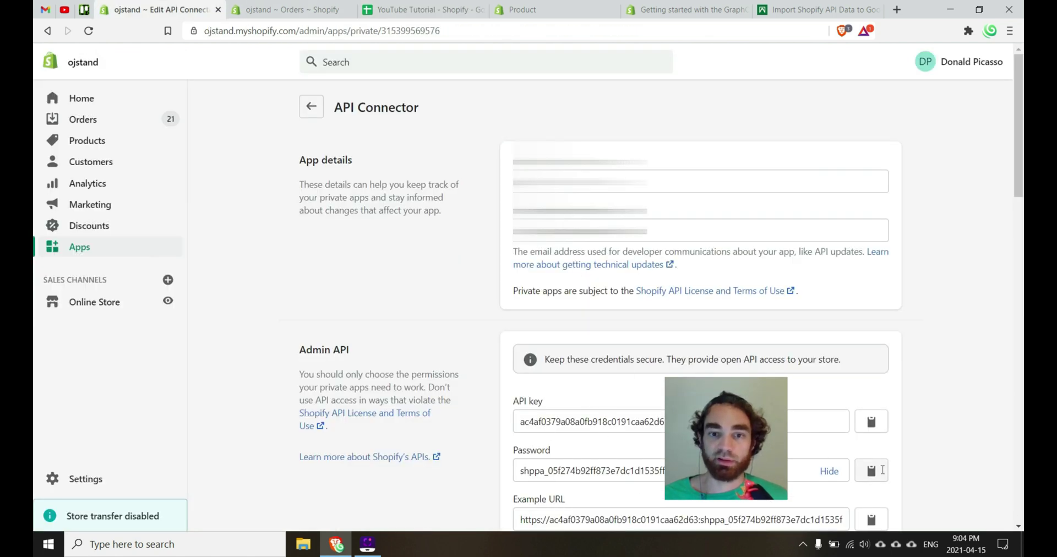
{"action": "left_click", "coordinate": [879, 471]}
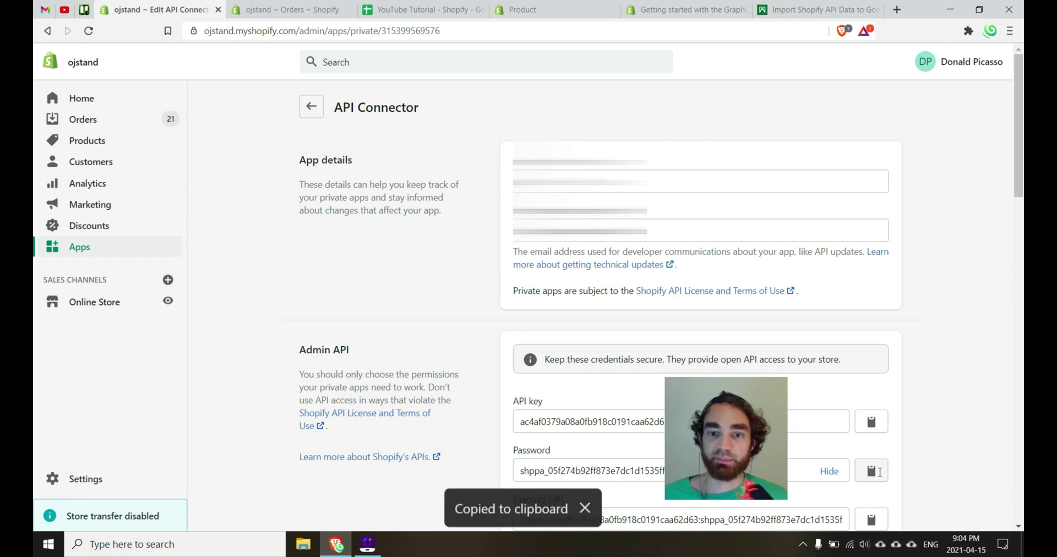
{"action": "left_click", "coordinate": [420, 9]}
{"action": "left_click", "coordinate": [925, 321]}
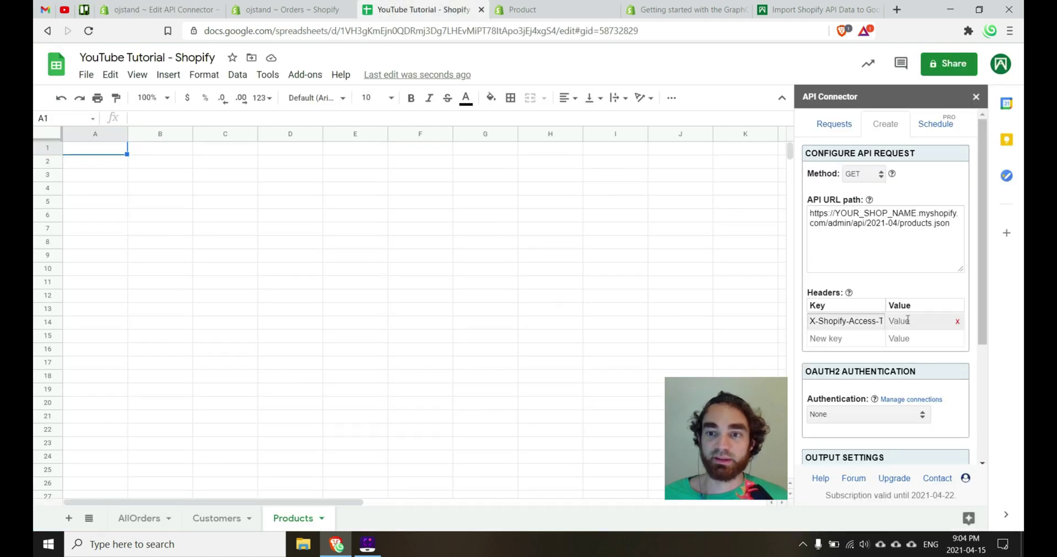
{"action": "key", "text": "ctrl+v"}
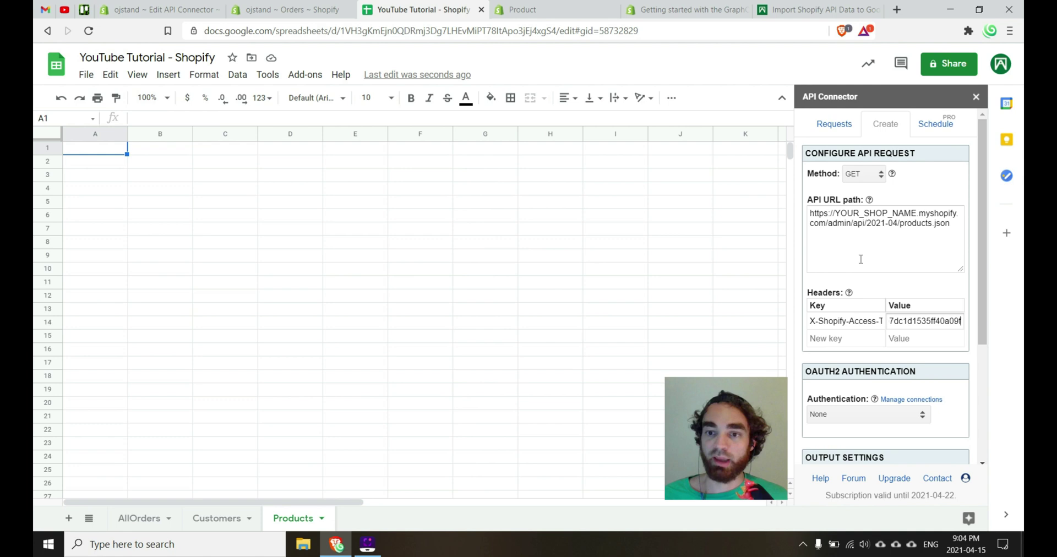
{"action": "scroll", "coordinate": [863, 297], "scroll_direction": "down", "scroll_amount": 3}
{"action": "left_click", "coordinate": [917, 311]}
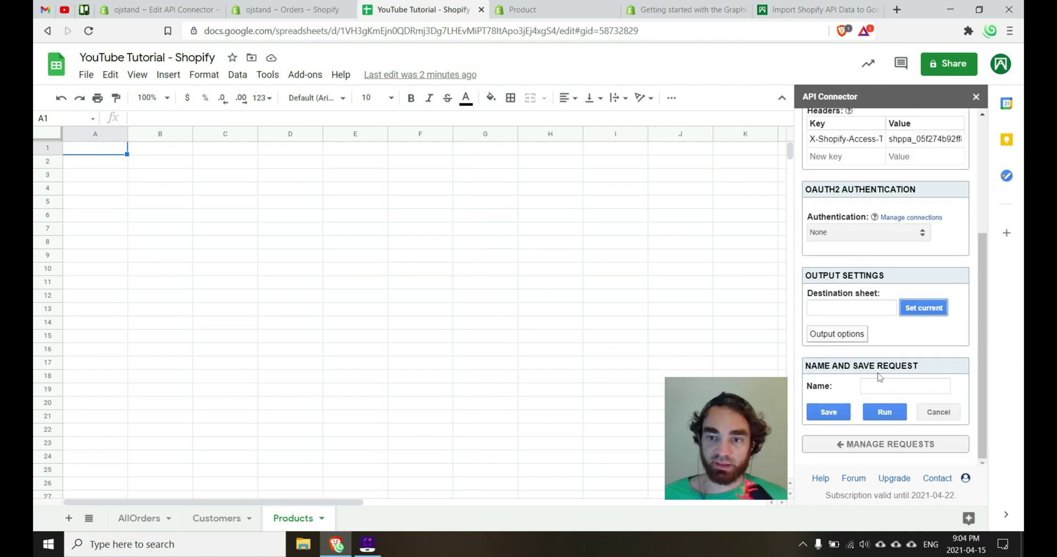
Save the request as 'POoducts', run it, and view the 404 Not Found error response.
{"action": "left_click", "coordinate": [877, 388]}
{"action": "type", "text": "P"}
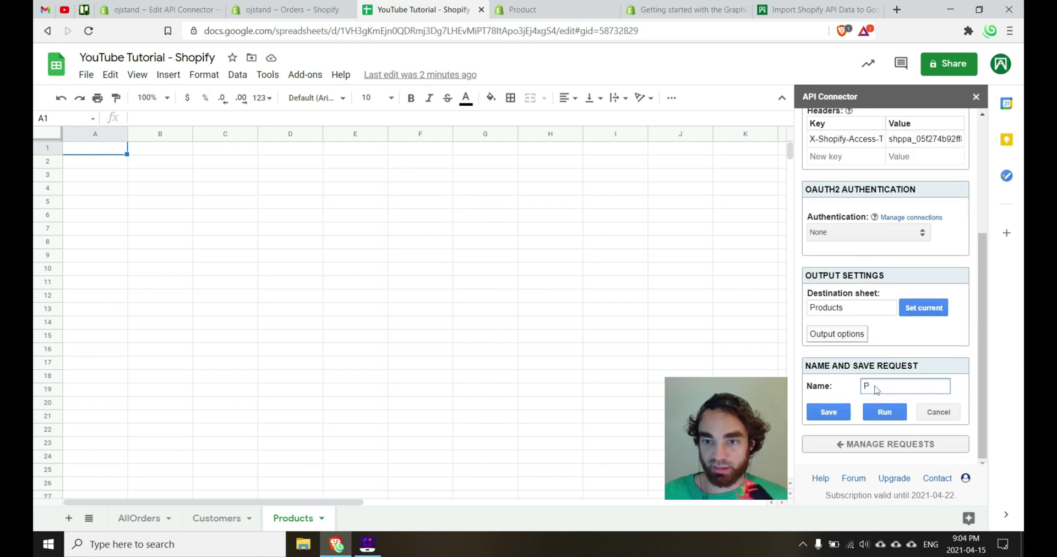
{"action": "type", "text": "Ooducts"}
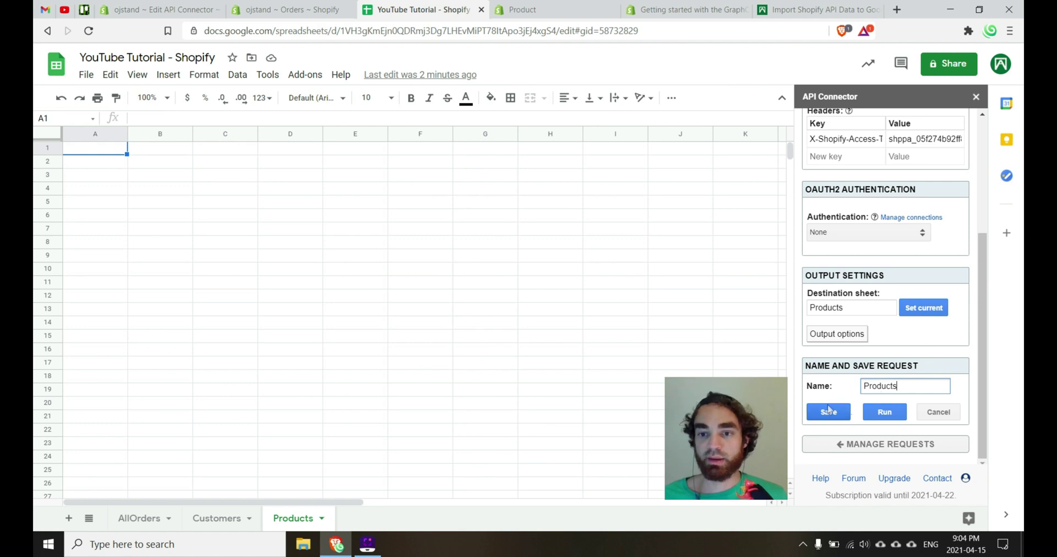
{"action": "left_click", "coordinate": [823, 410]}
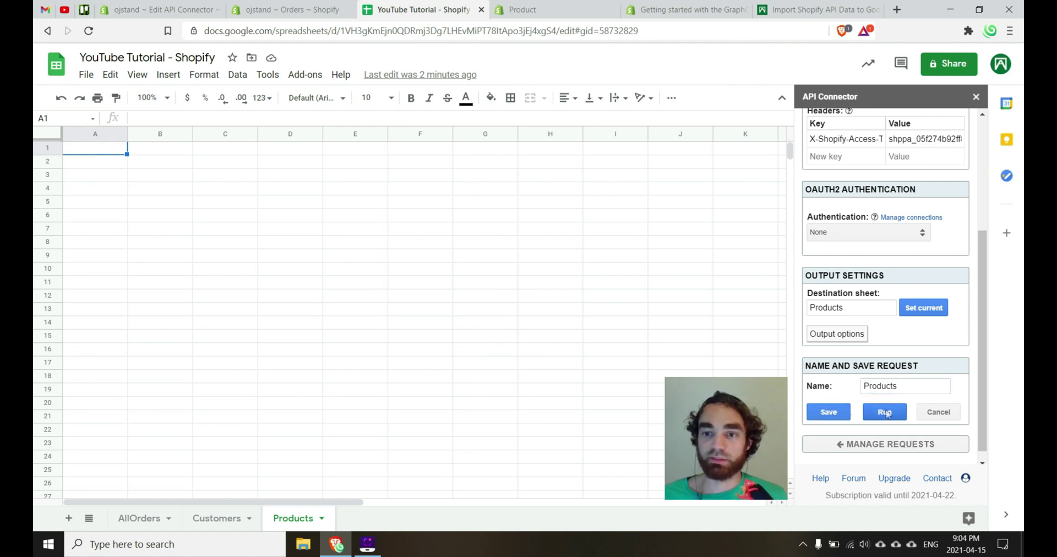
{"action": "left_click", "coordinate": [884, 412]}
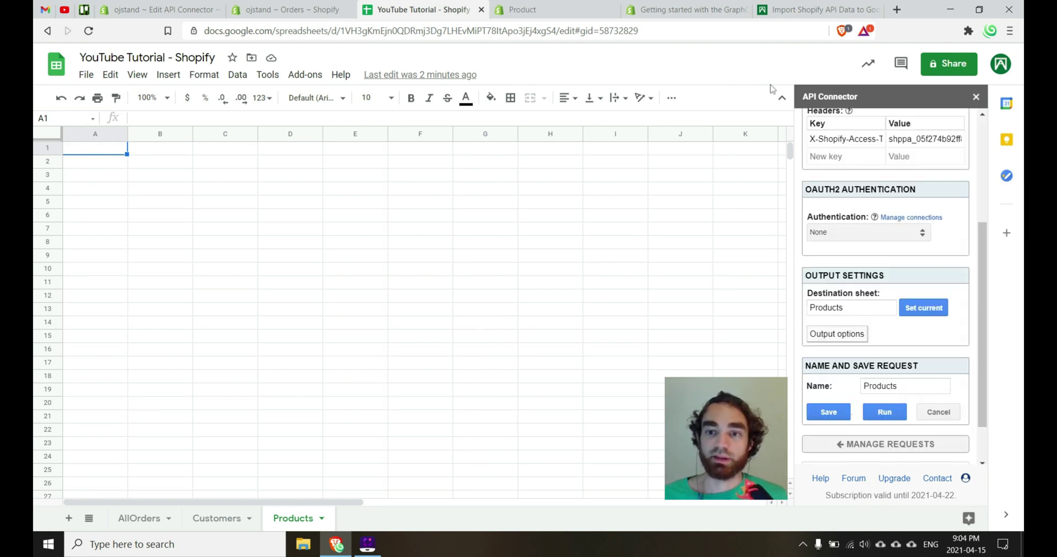
{"action": "scroll", "coordinate": [874, 313], "scroll_direction": "down", "scroll_amount": 2}
{"action": "left_click", "coordinate": [834, 441]}
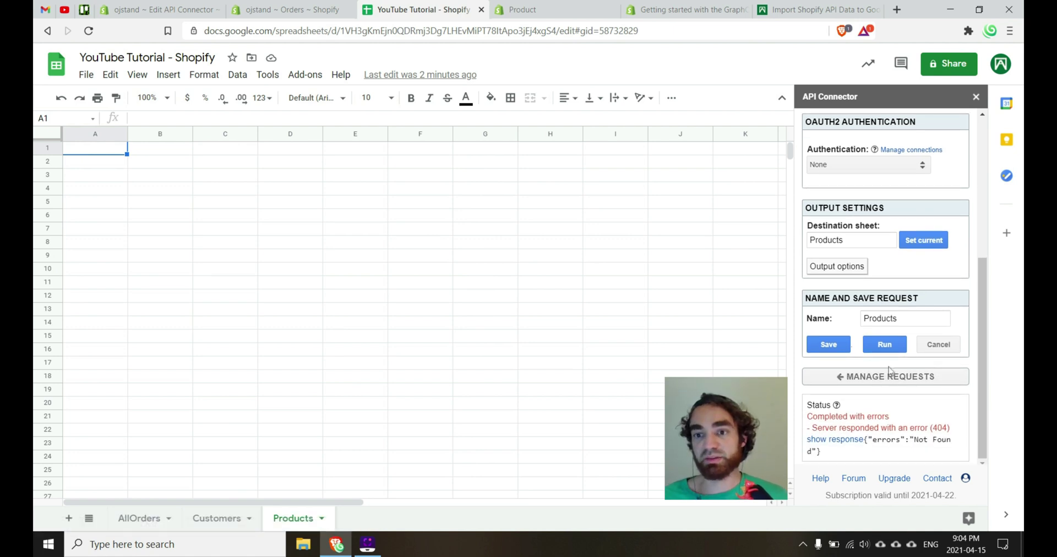
{"action": "scroll", "coordinate": [886, 374], "scroll_direction": "up", "scroll_amount": 4}
{"action": "scroll", "coordinate": [888, 363], "scroll_direction": "up", "scroll_amount": 1}
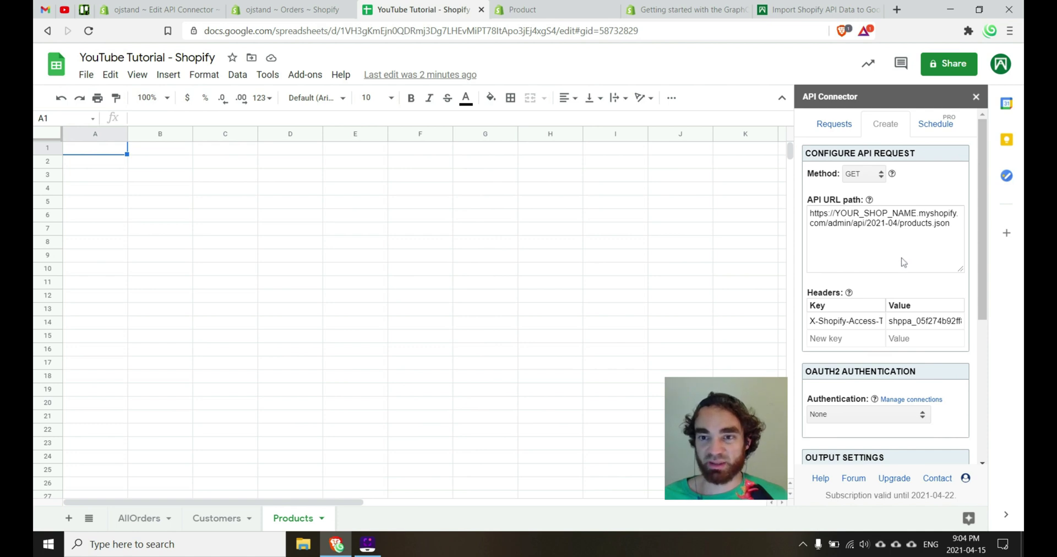
Replace YOUR_SHOP_NAME with 'ojstand', then save and rerun to import 13 products.
{"action": "double_click", "coordinate": [882, 213]}
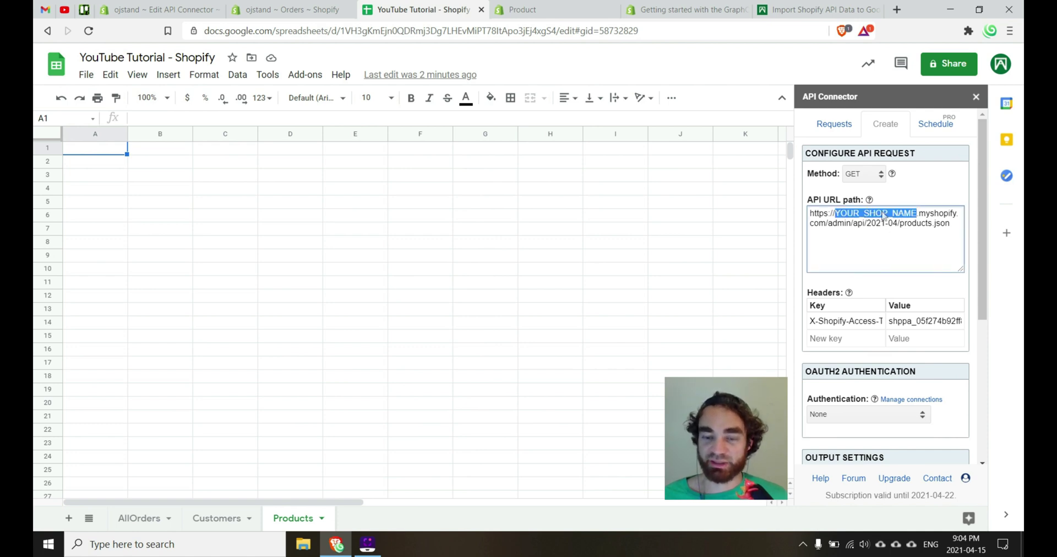
{"action": "type", "text": "ojstand"}
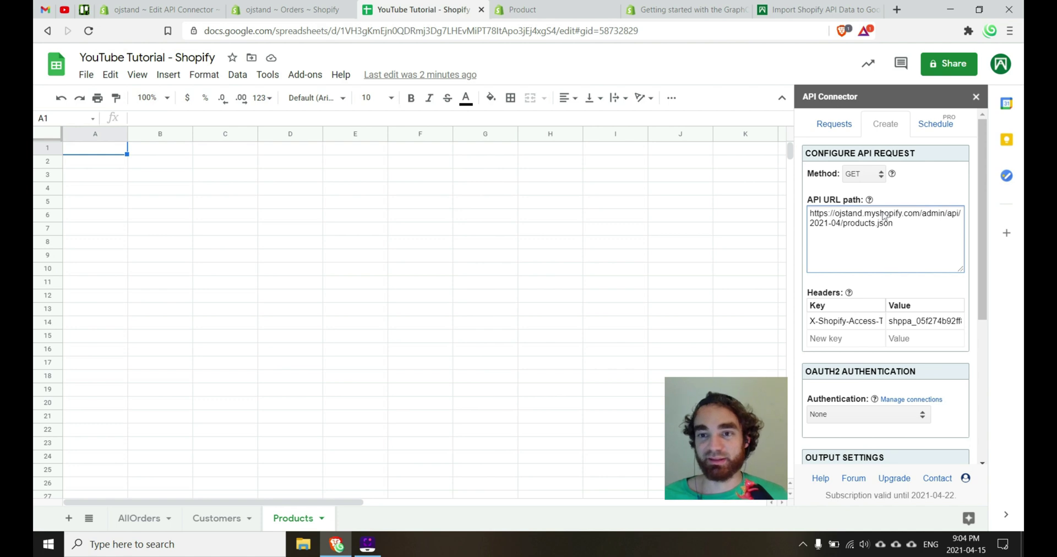
{"action": "scroll", "coordinate": [894, 409], "scroll_direction": "down", "scroll_amount": 7}
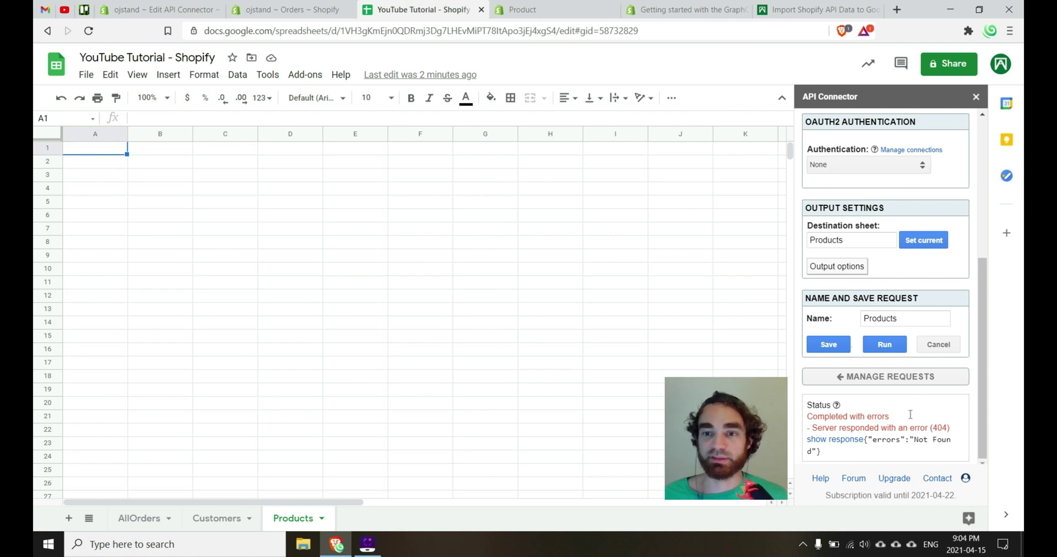
{"action": "left_click", "coordinate": [837, 347]}
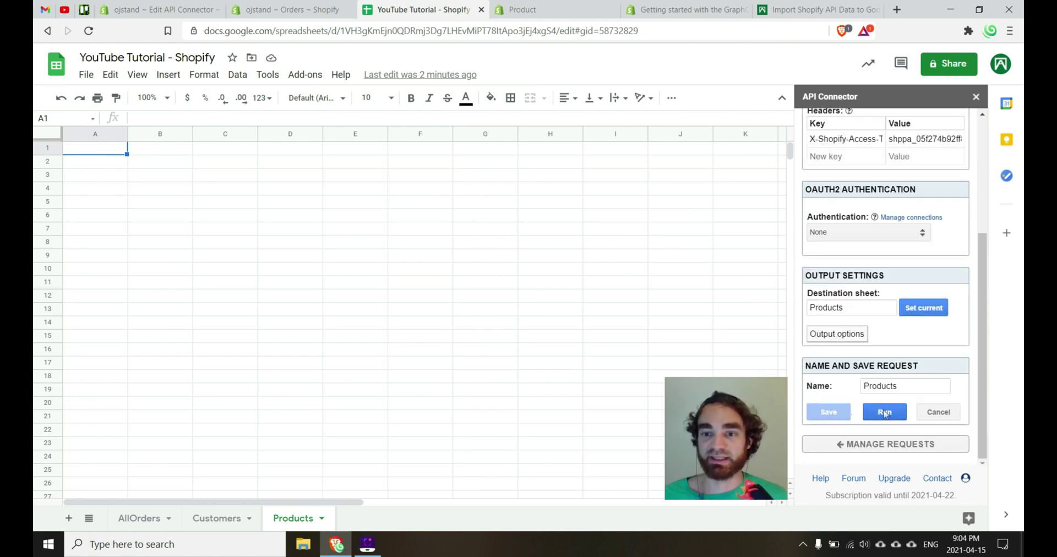
{"action": "left_click", "coordinate": [884, 413]}
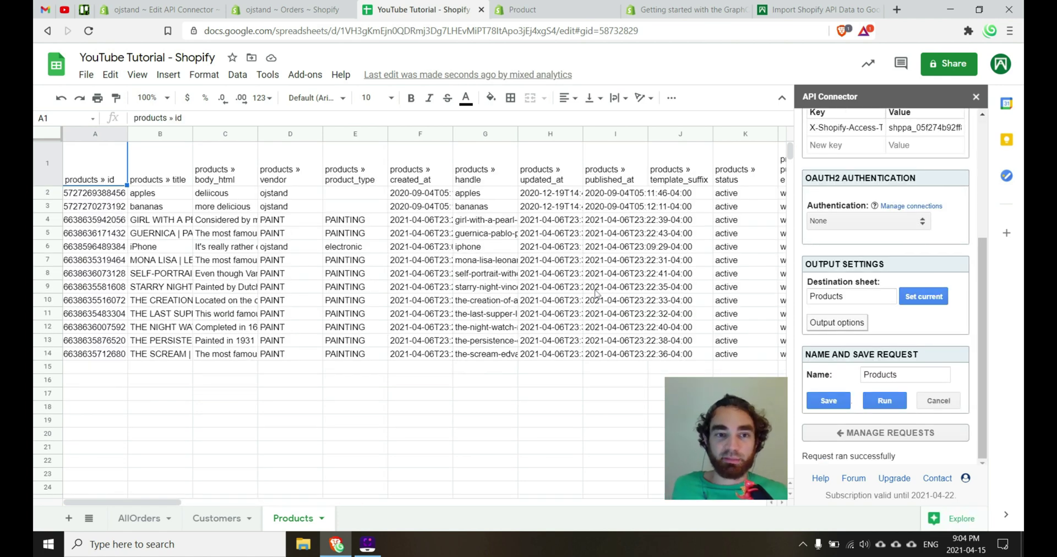
{"action": "left_click", "coordinate": [155, 194]}
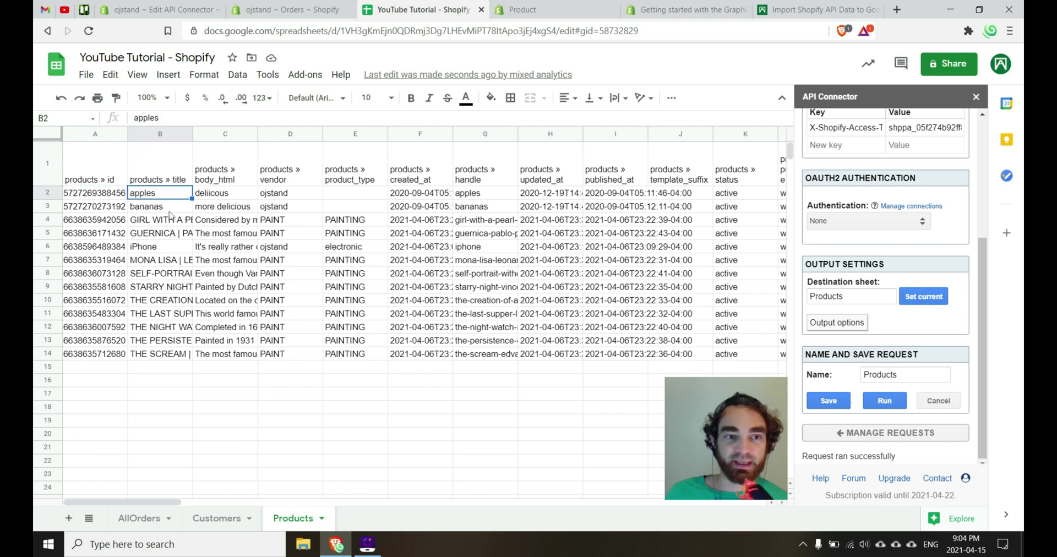
Check the API version dropdown on the Product reference page, which stays on 2021-04.
{"action": "left_click", "coordinate": [171, 215]}
{"action": "key", "text": "ctrl+Tab"}
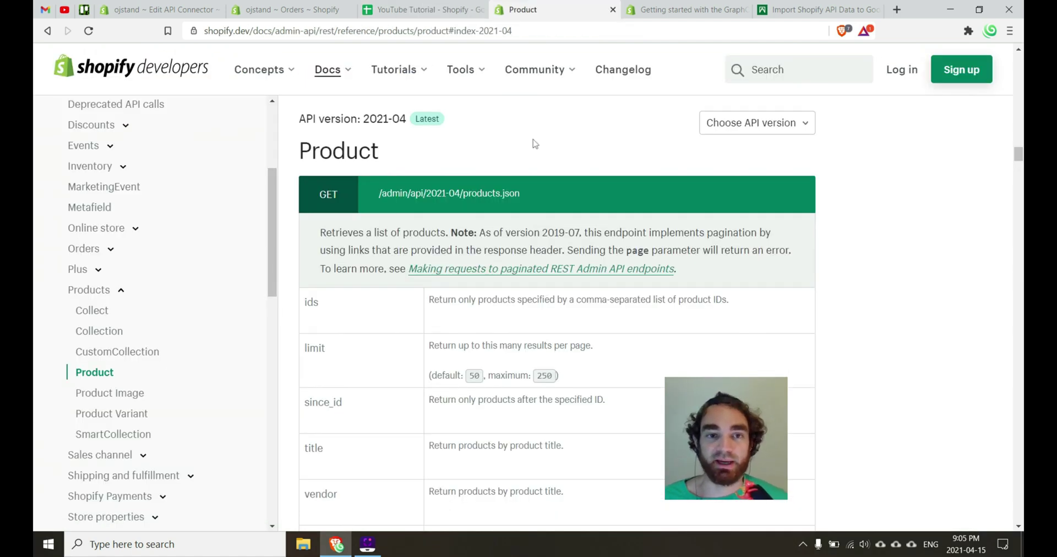
{"action": "left_click", "coordinate": [735, 123]}
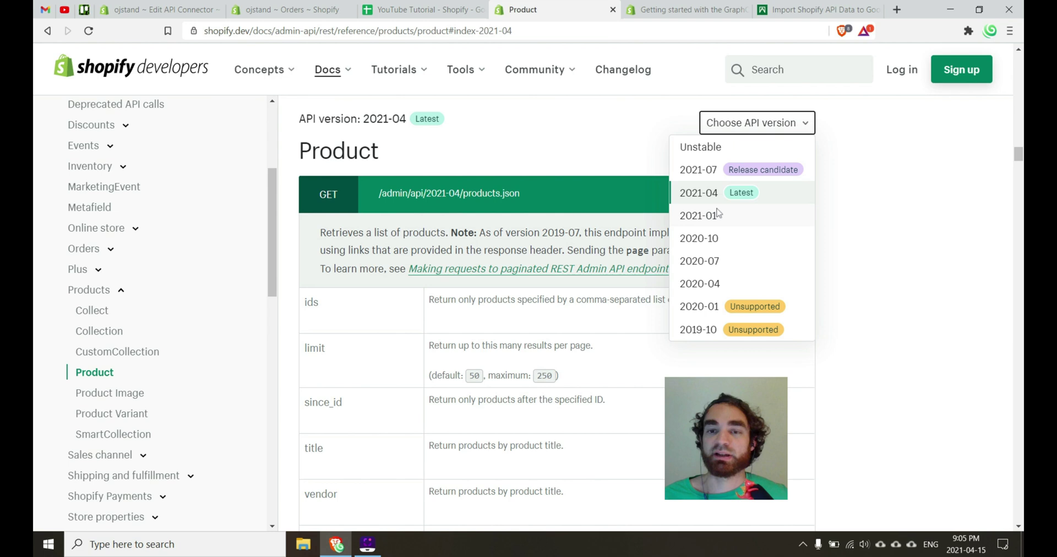
{"action": "left_click", "coordinate": [603, 150]}
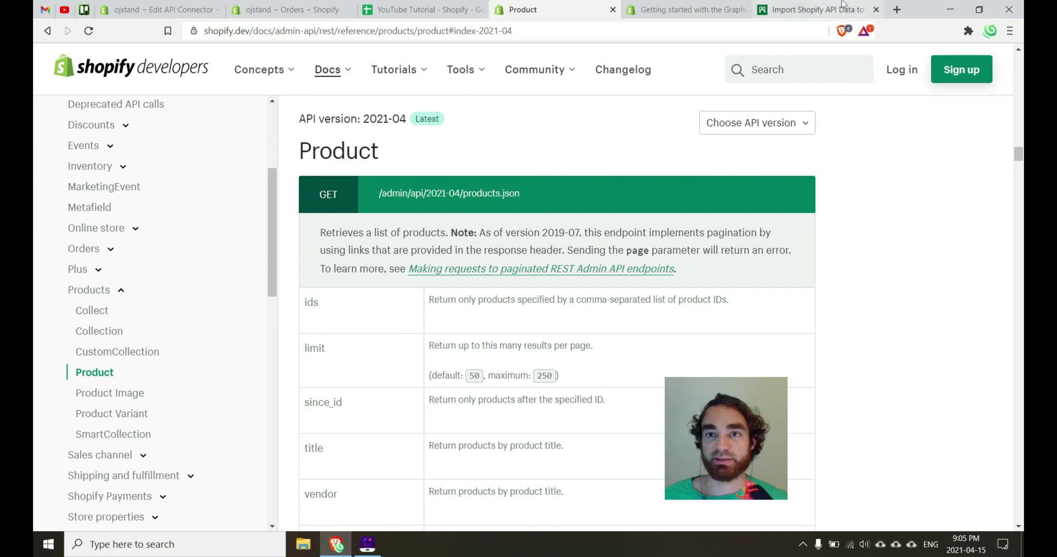
{"action": "left_click", "coordinate": [824, 4]}
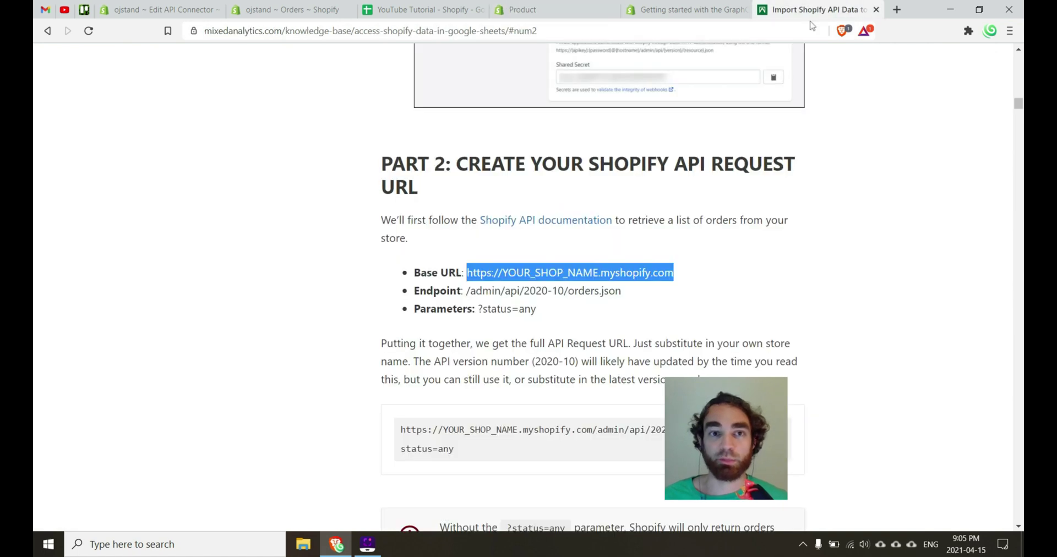
{"action": "left_click", "coordinate": [544, 7]}
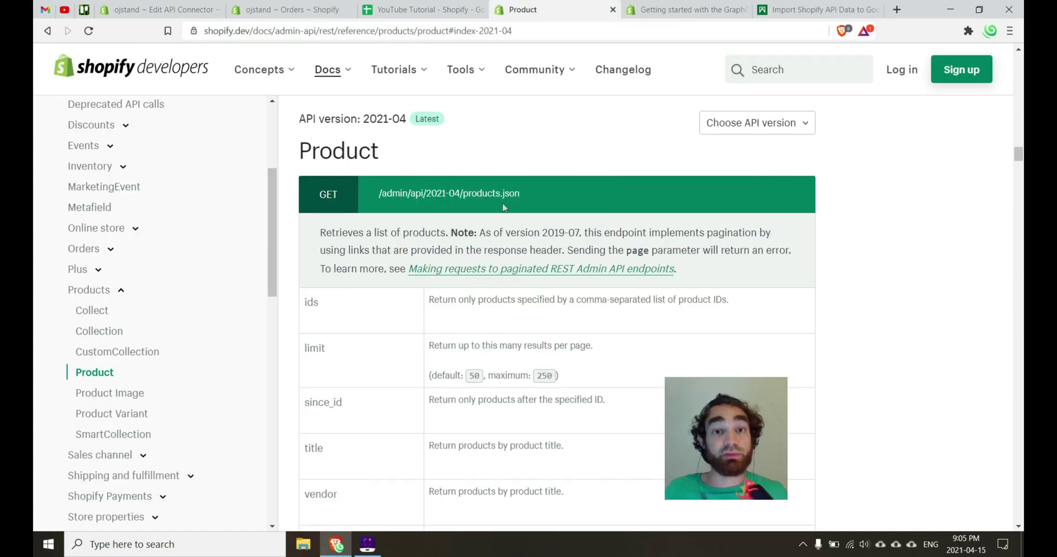